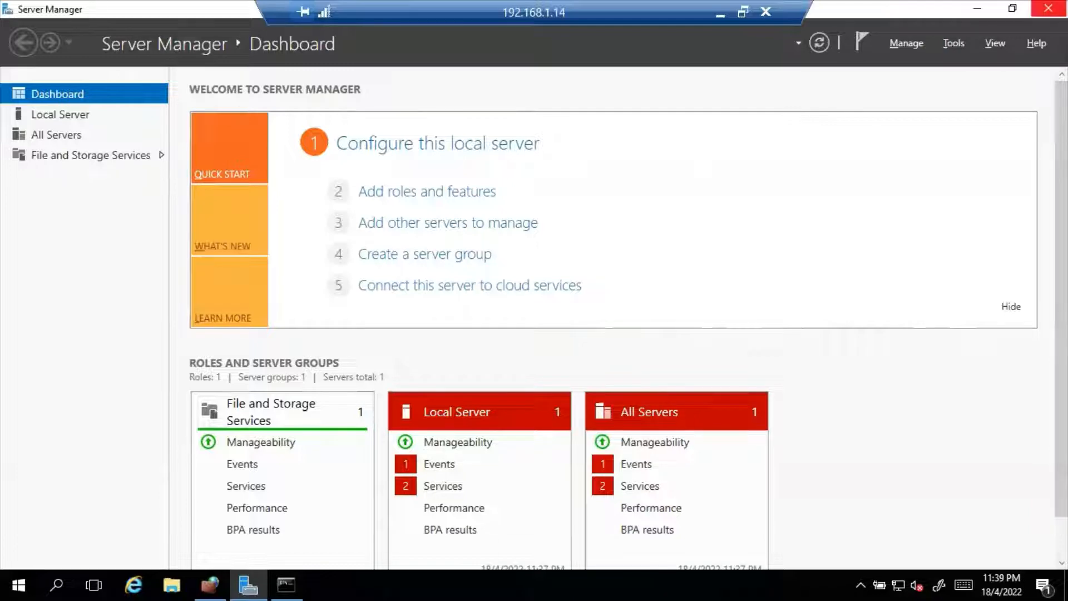
Step: Close Server Manager, the firewall console and the command prompt, then relaunch Server Manager from Start
left_click(1048, 9)
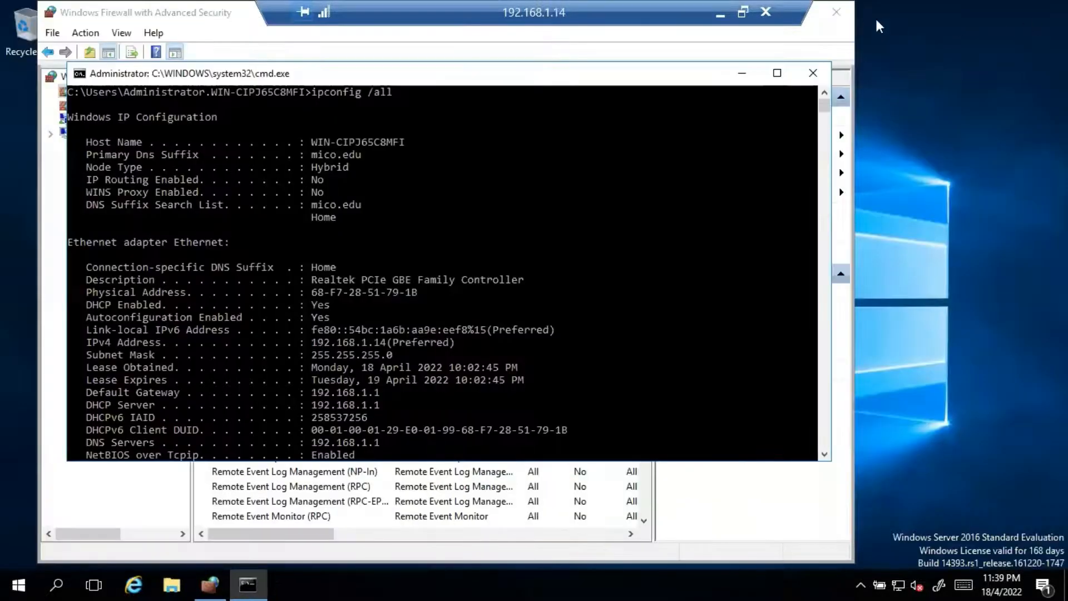
left_click(837, 11)
left_click(814, 72)
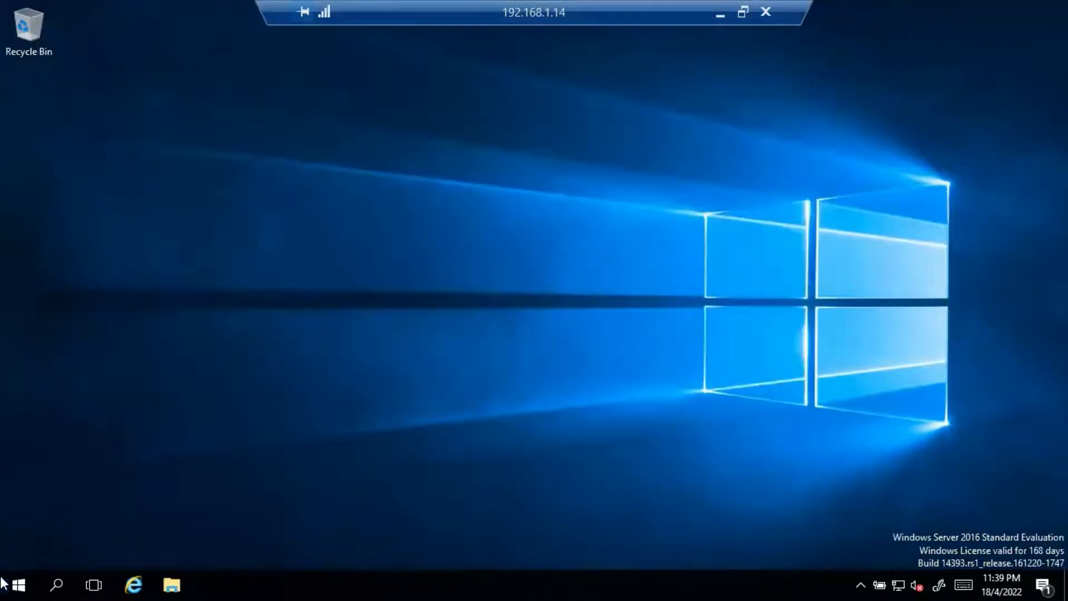
left_click(19, 585)
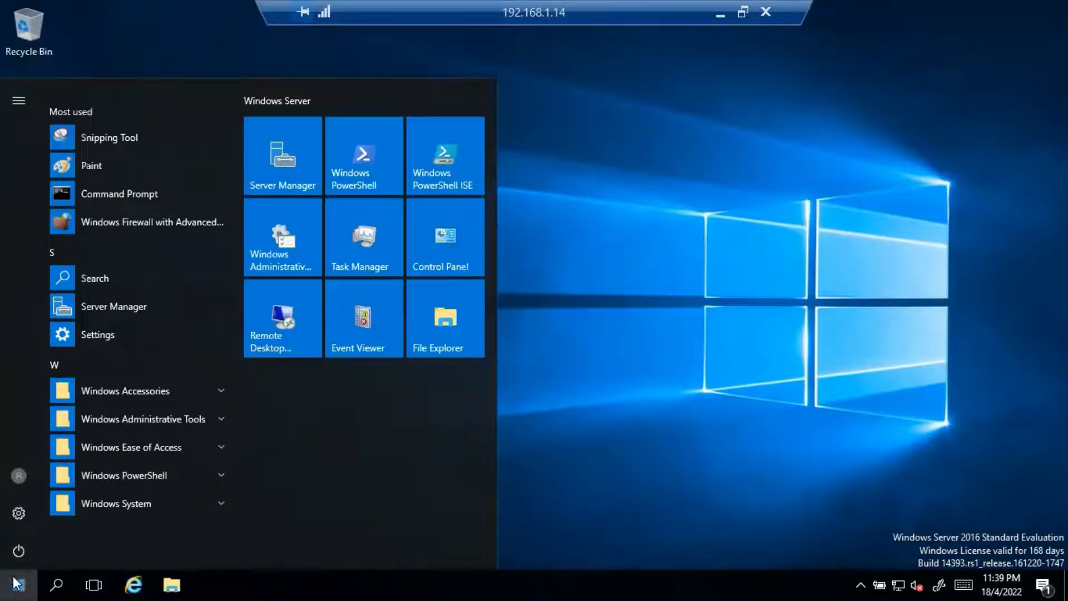
left_click(299, 173)
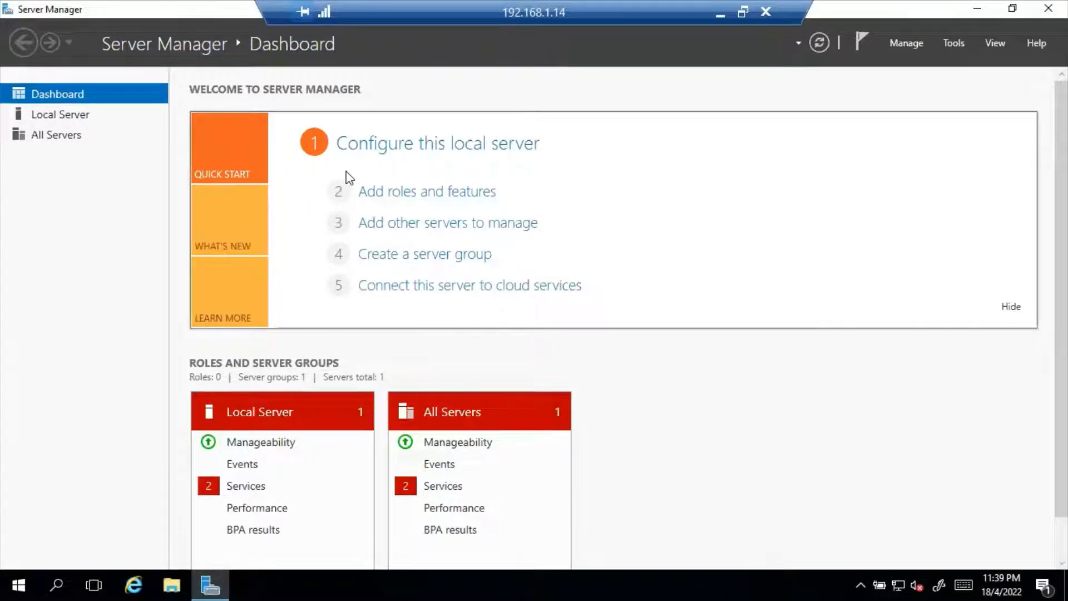
Step: Start the Add Roles and Features Wizard as a role-based installation on the local server
left_click(421, 195)
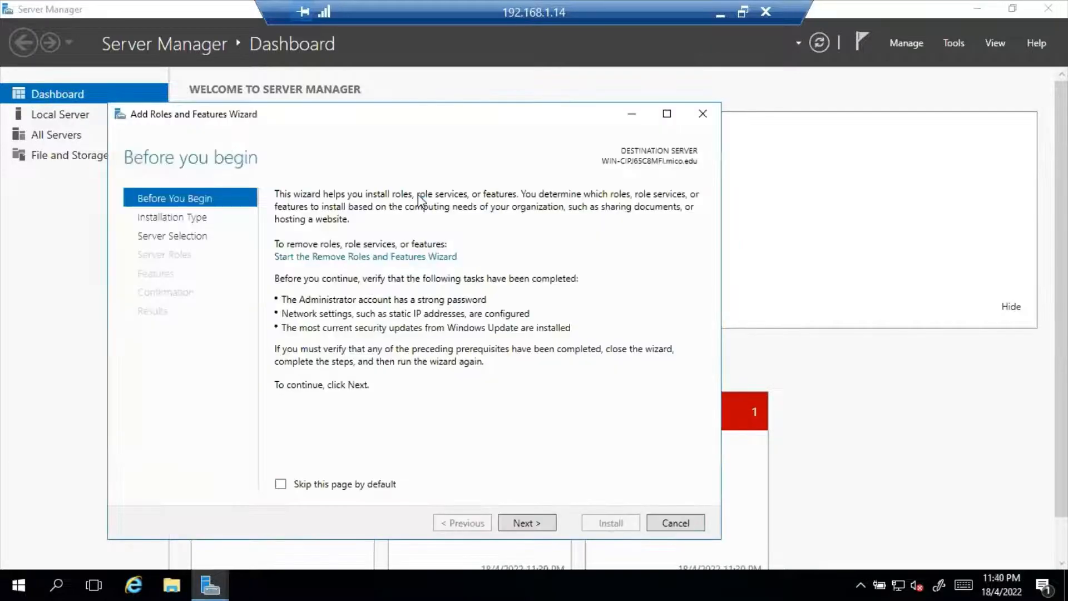
left_click(525, 521)
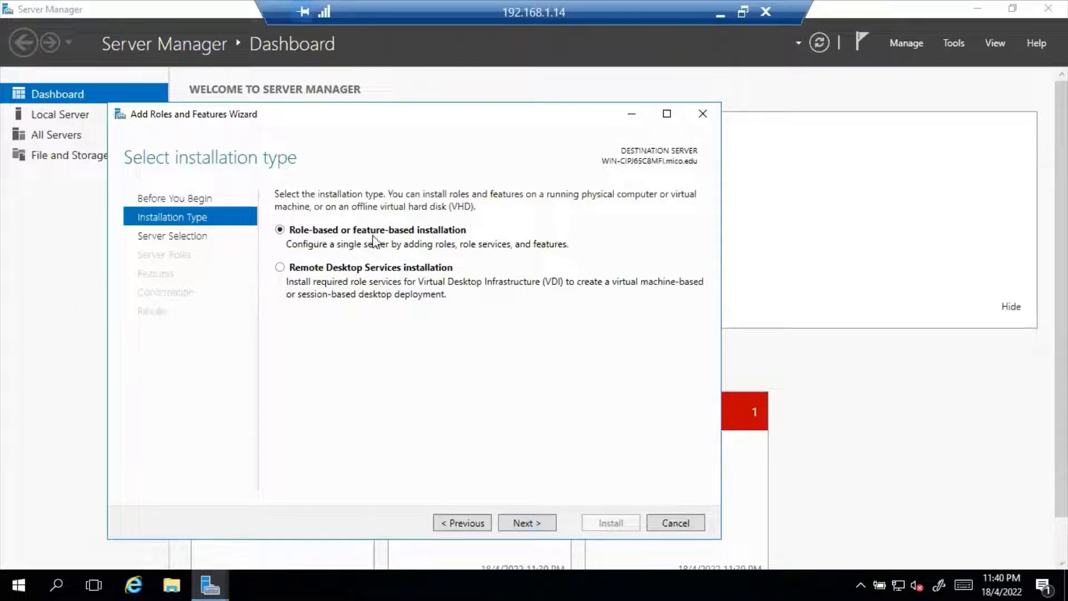
left_click(525, 523)
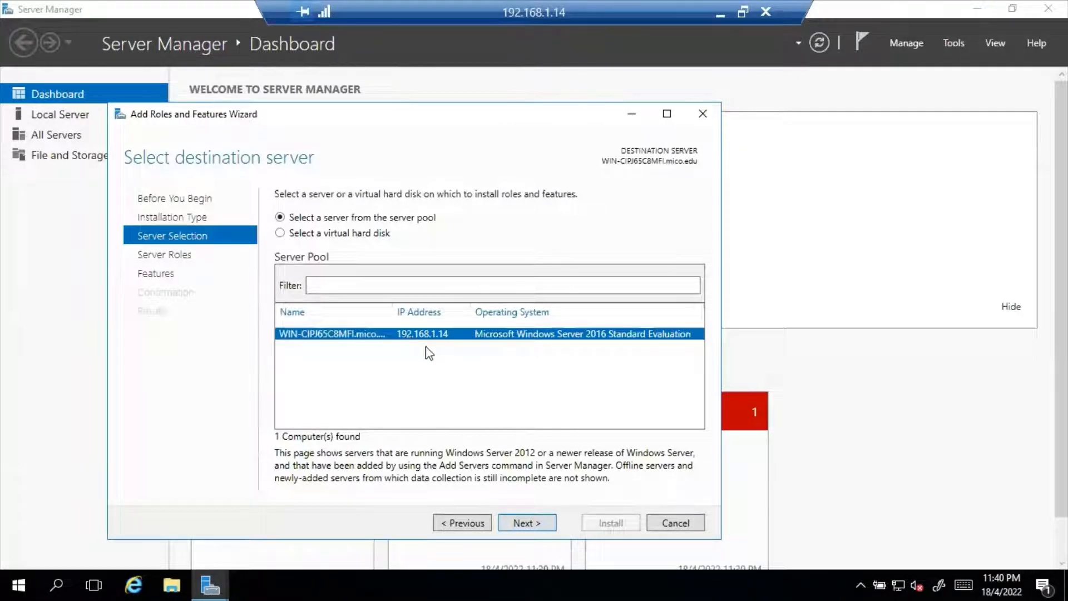
left_click(526, 524)
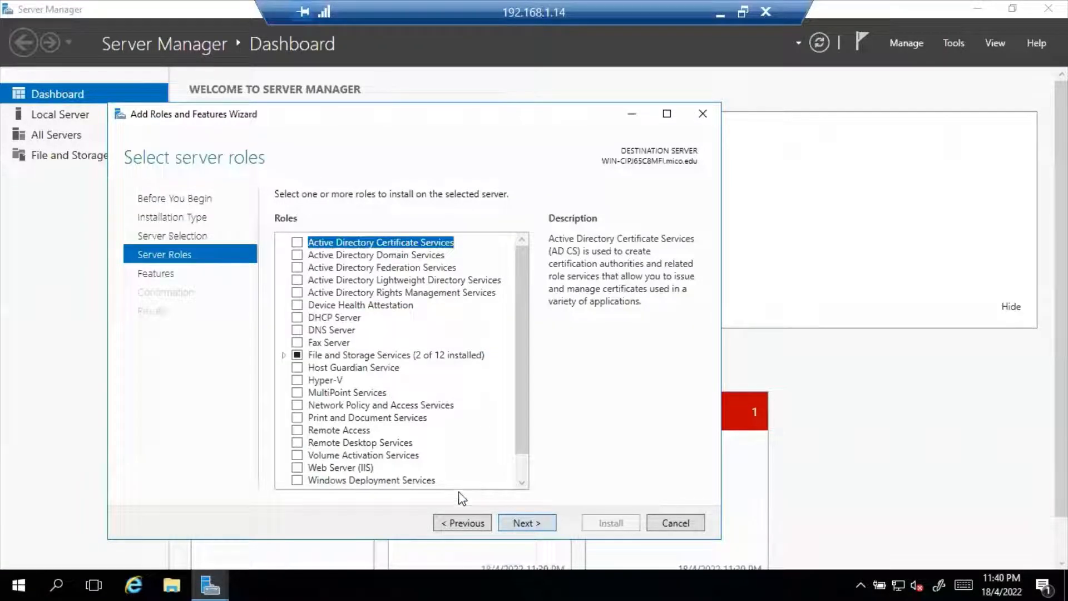
Step: Tick the Active Directory Domain Services and DNS Server roles, adding their required management tools
left_click(297, 256)
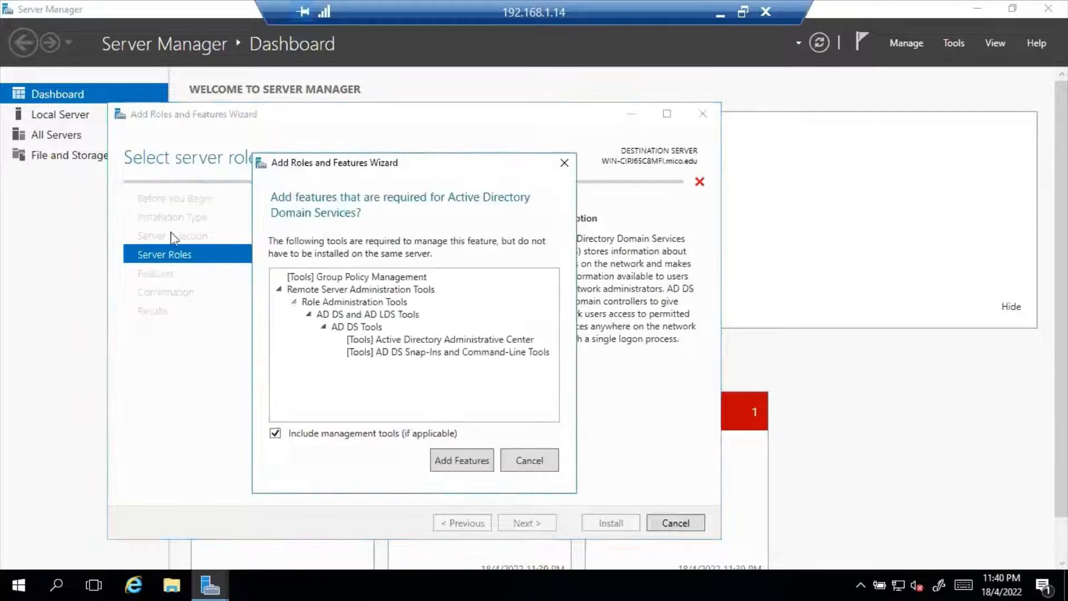
left_click(462, 460)
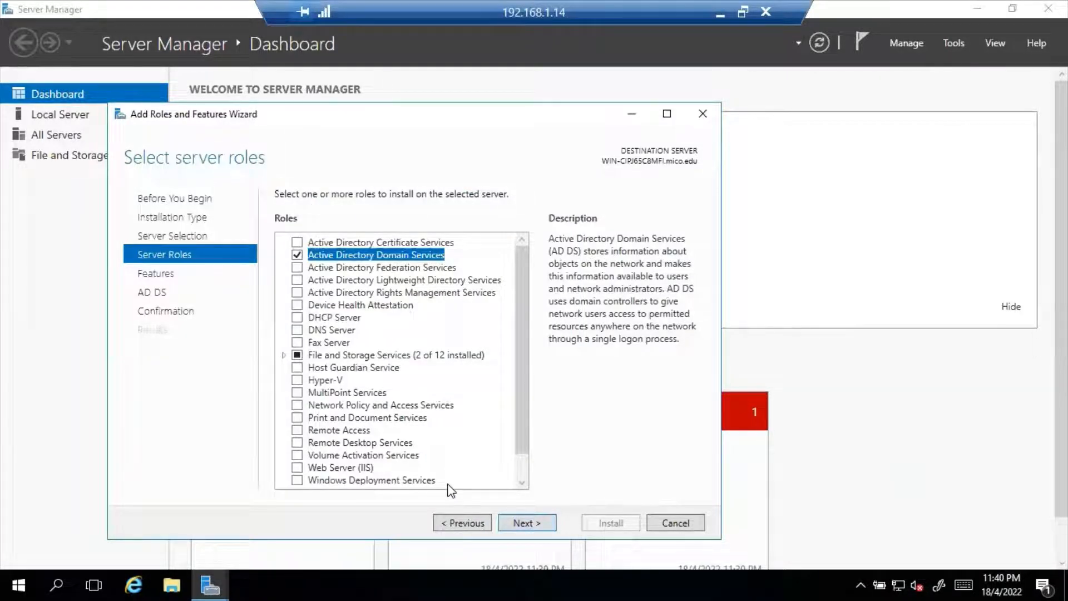
left_click(298, 332)
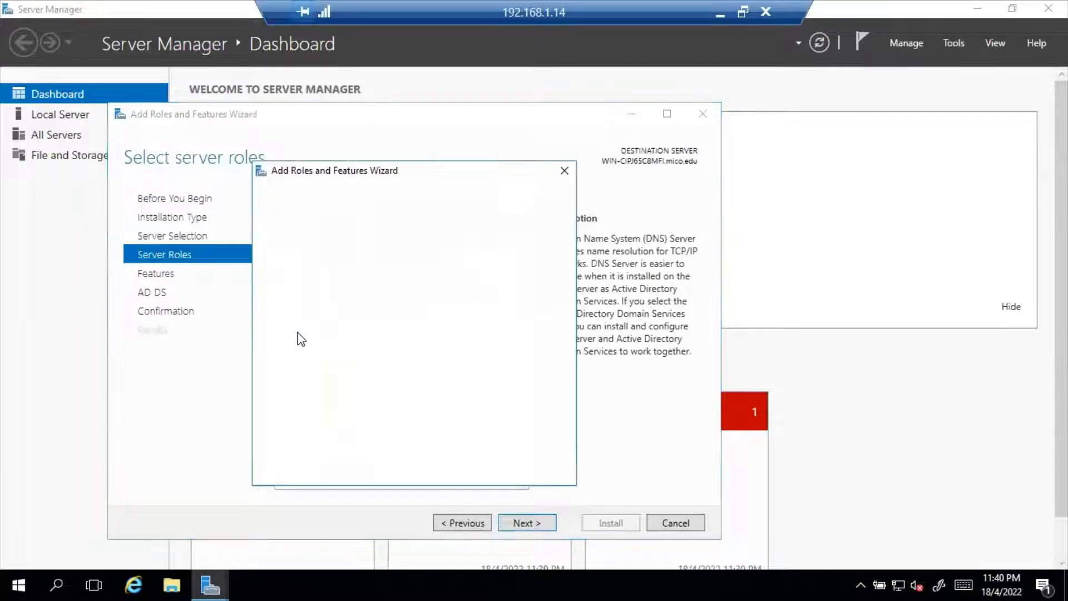
left_click(462, 453)
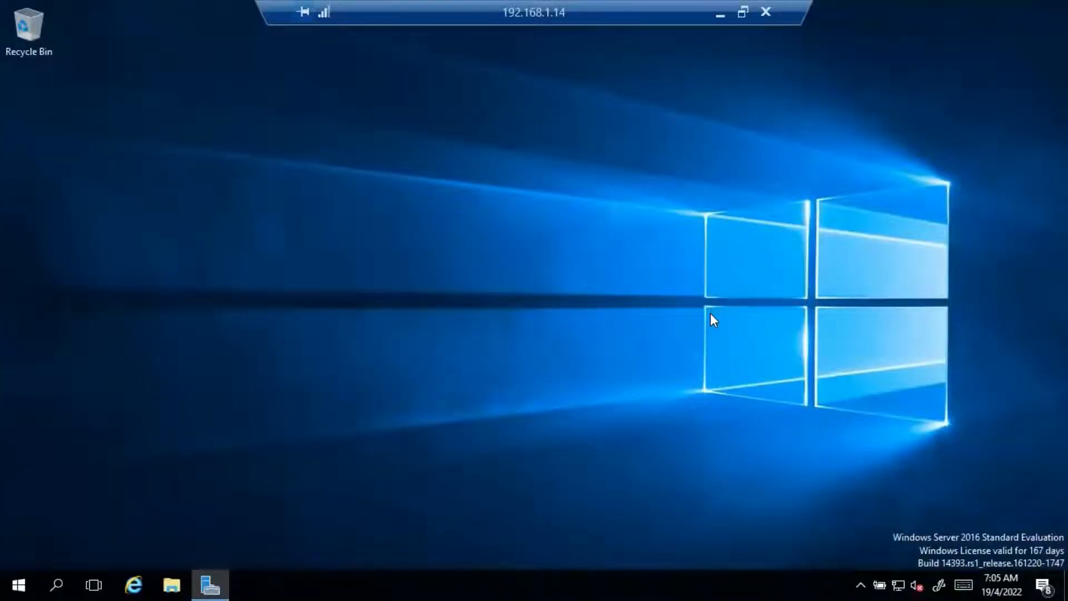
Step: Open the Ethernet adapter's IPv4 properties through Network and Sharing Center
right_click(900, 583)
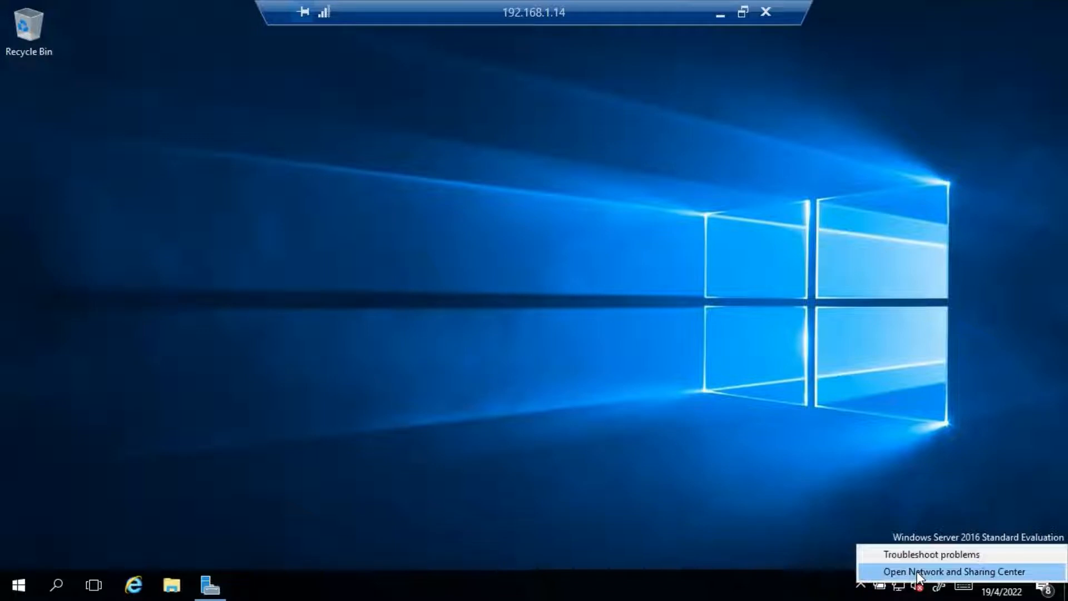
left_click(918, 573)
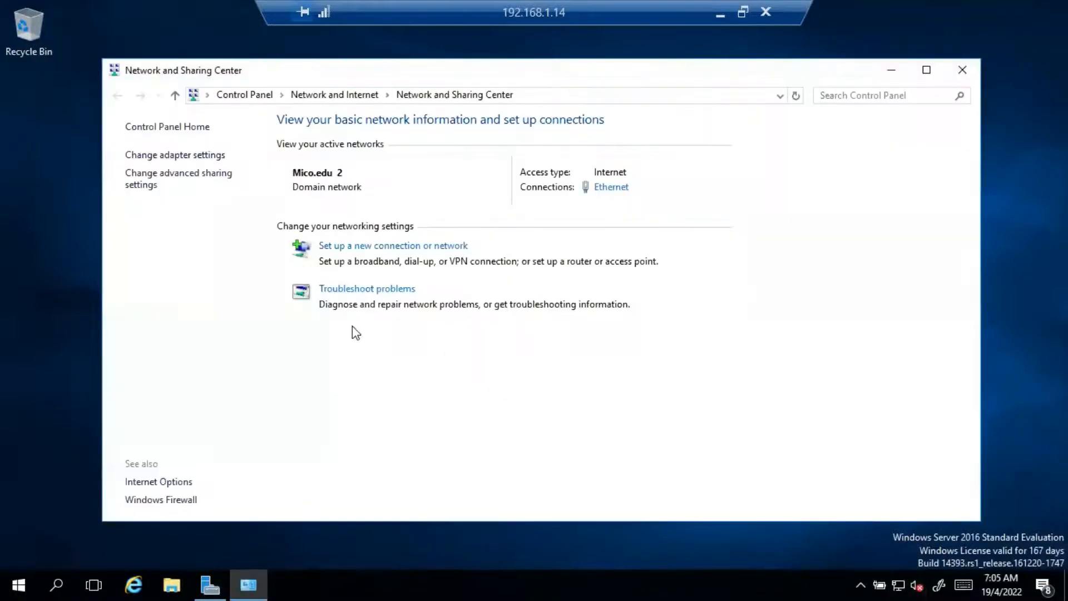
left_click(175, 156)
right_click(186, 190)
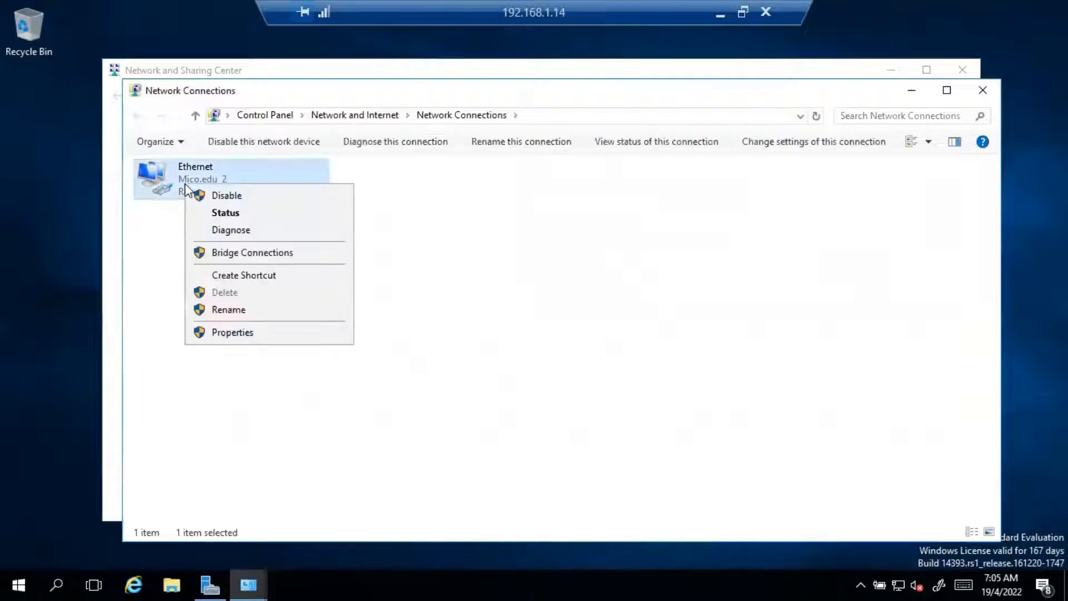
left_click(233, 333)
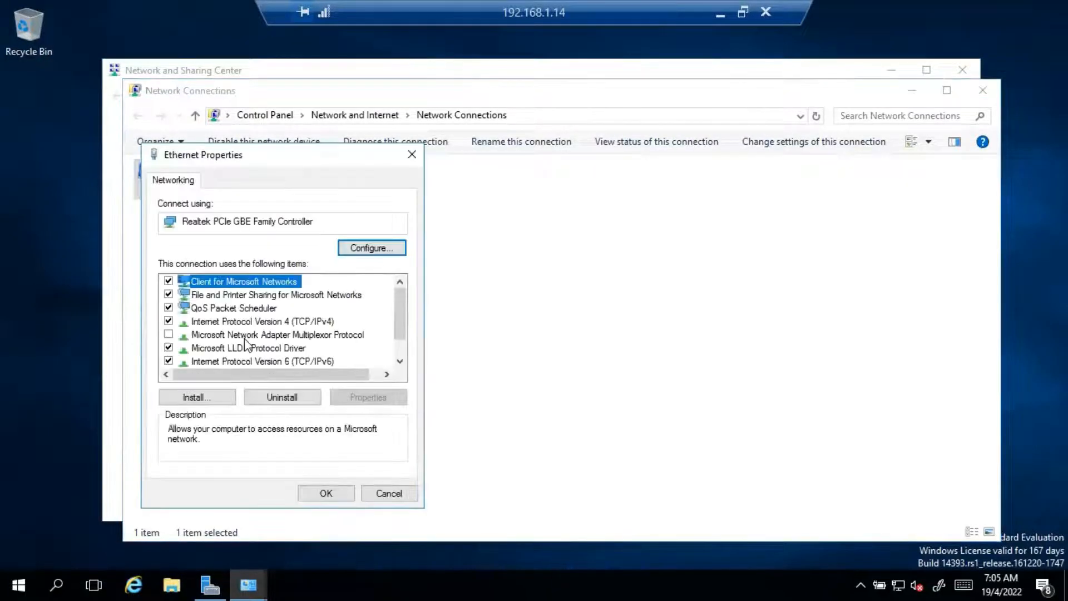
double_click(284, 322)
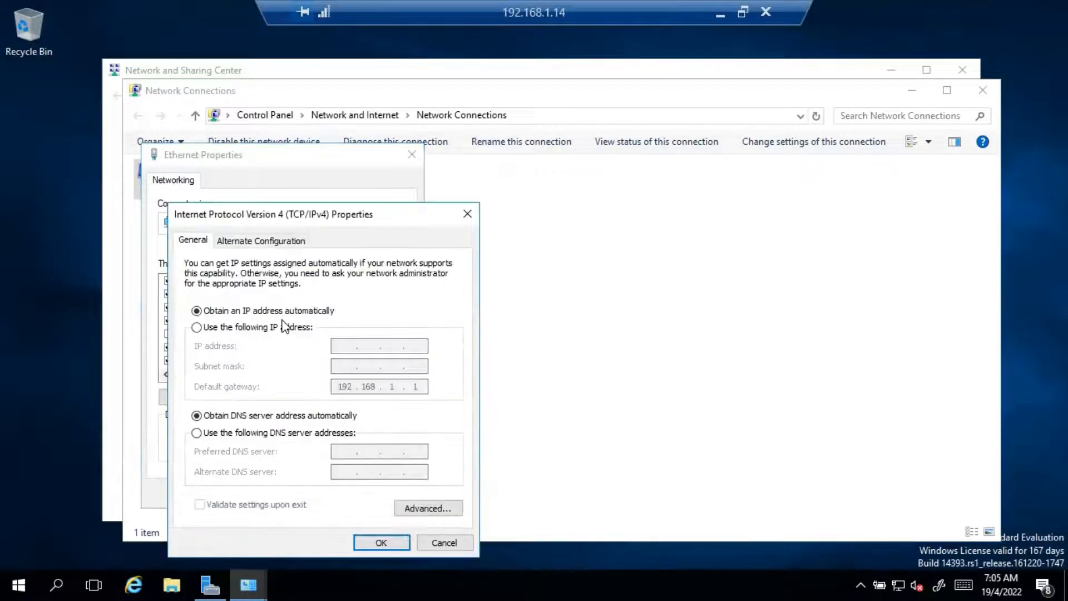
Step: Assign static IP 192.168.1.14, mask 255.255.255.0, gateway 192.168.1.1 and a preferred DNS server
left_click(212, 329)
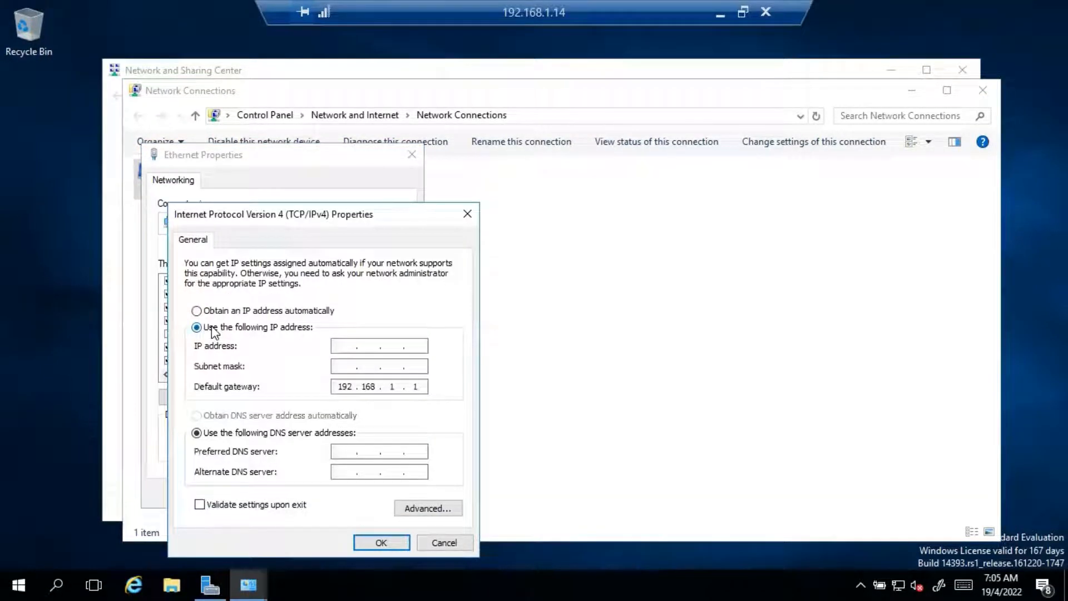
left_click(344, 345)
type("192 . 168 . 1 . 14")
left_click(346, 366)
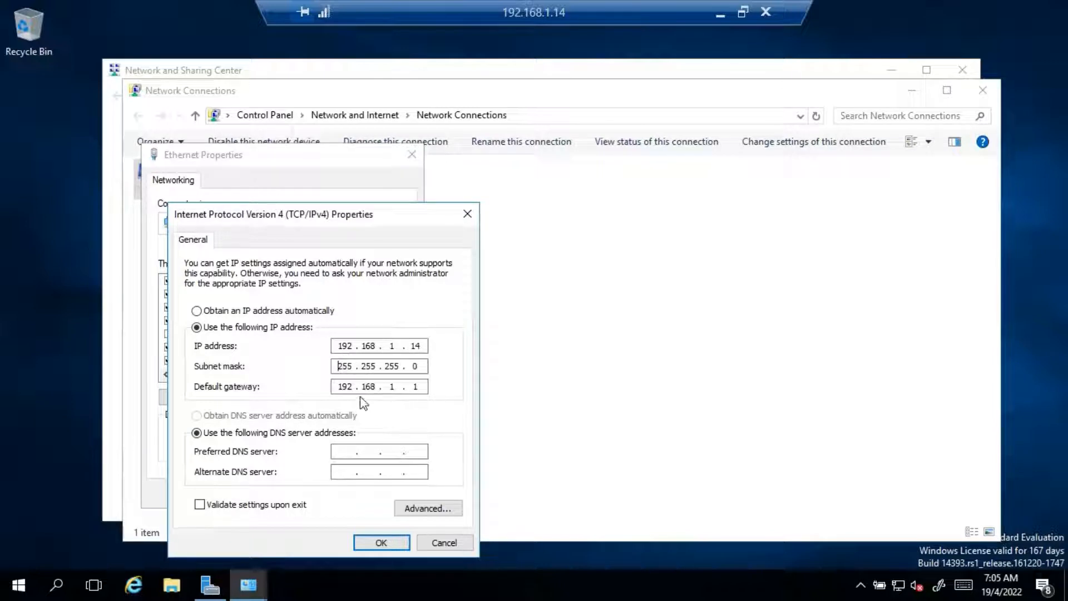
left_click(345, 453)
type("192.168.1.1")
left_click(377, 544)
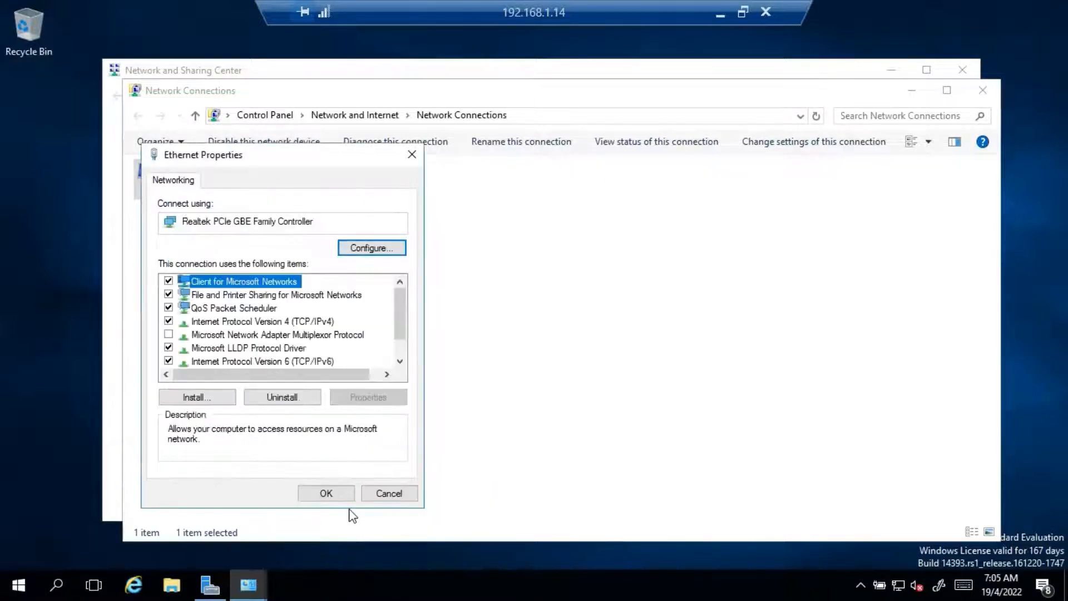
Step: Apply the Ethernet settings, then install the AD DS and DNS Server roles with default features
left_click(336, 497)
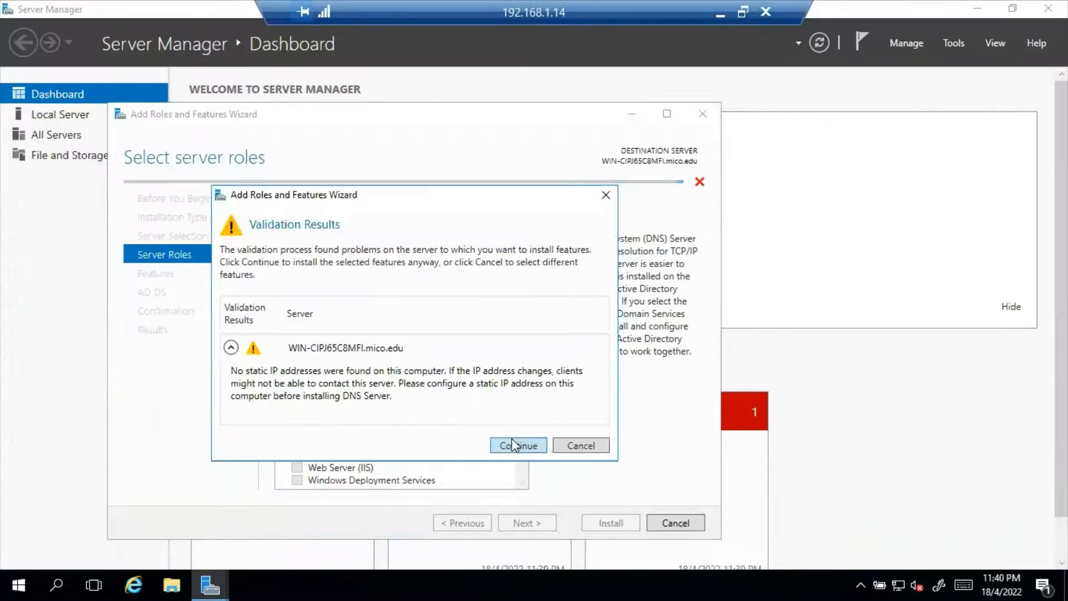
left_click(513, 445)
left_click(522, 524)
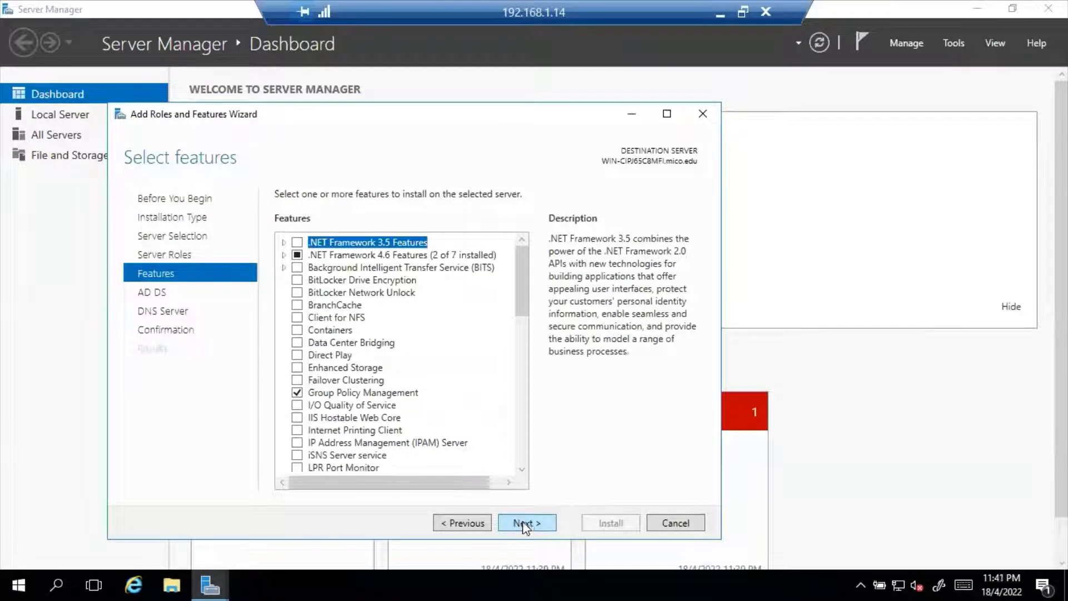
left_click(527, 524)
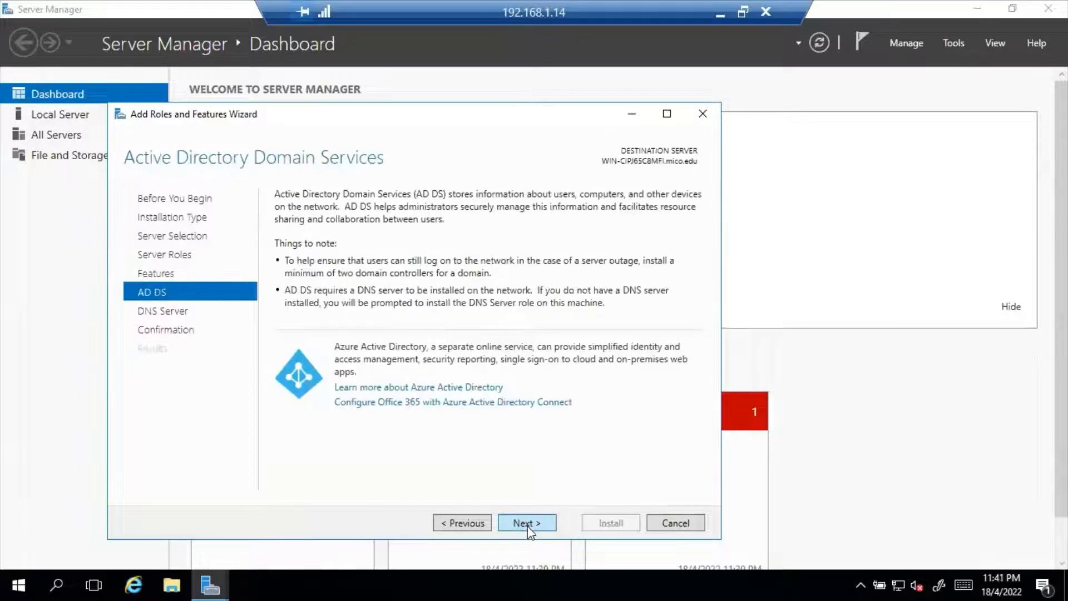
left_click(528, 524)
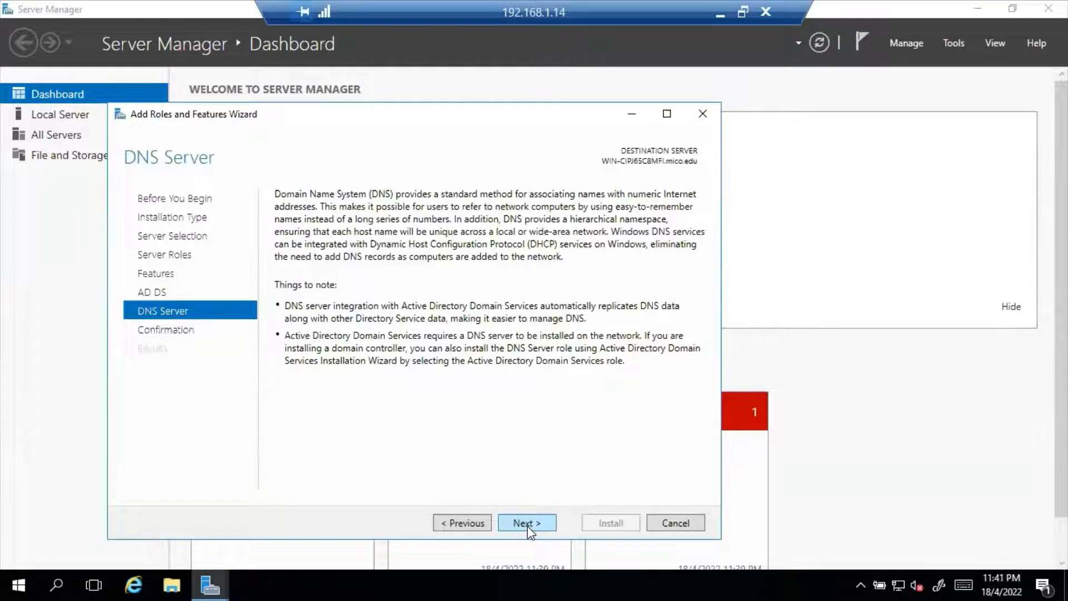
left_click(527, 525)
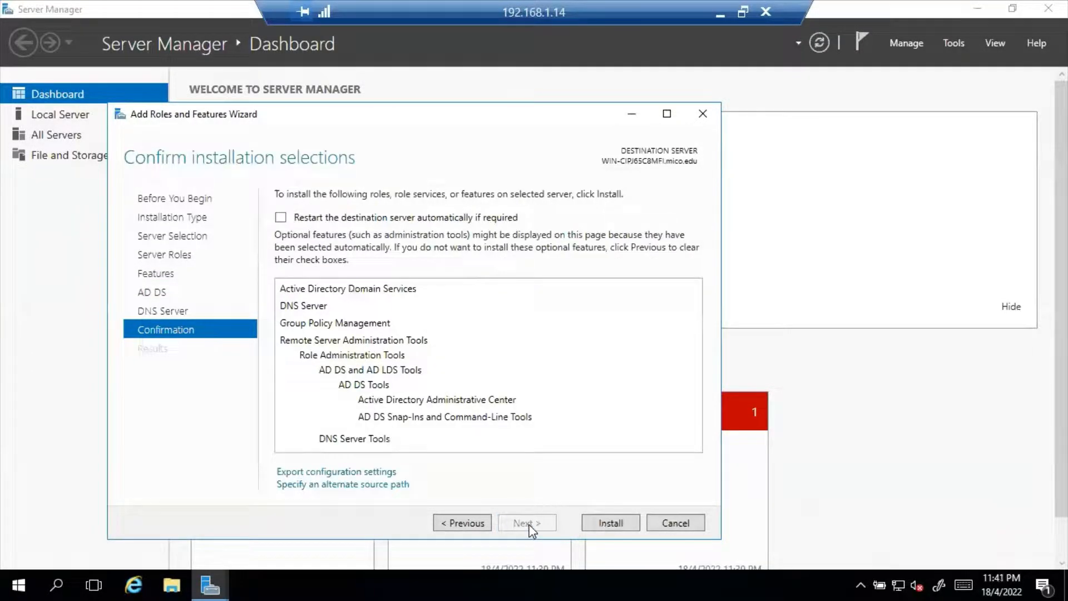
left_click(613, 524)
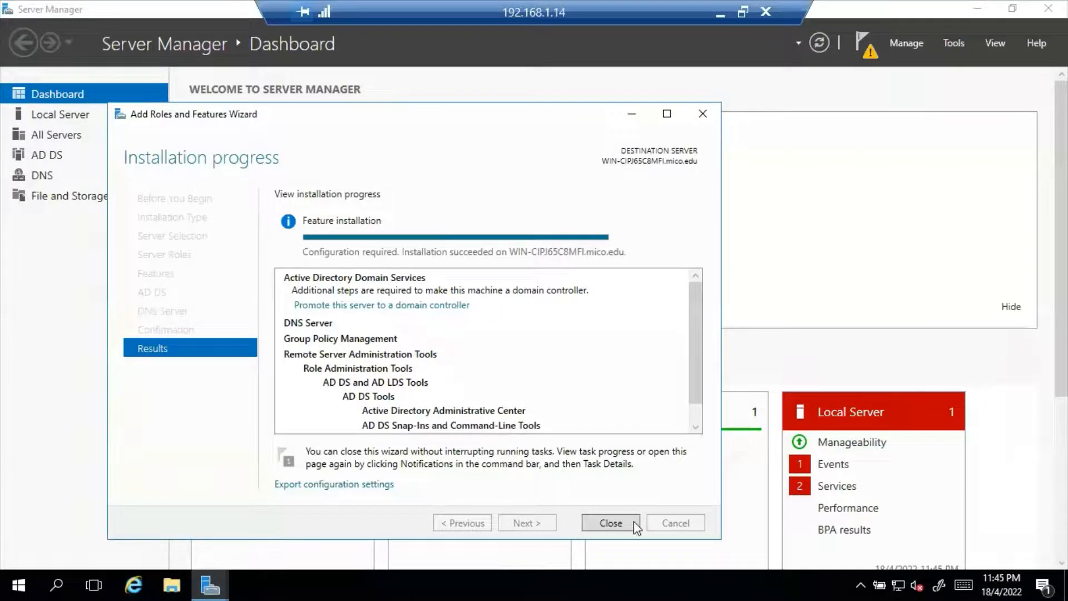
Step: Close the finished wizard and view the pending AD DS post-deployment configuration notification
left_click(615, 526)
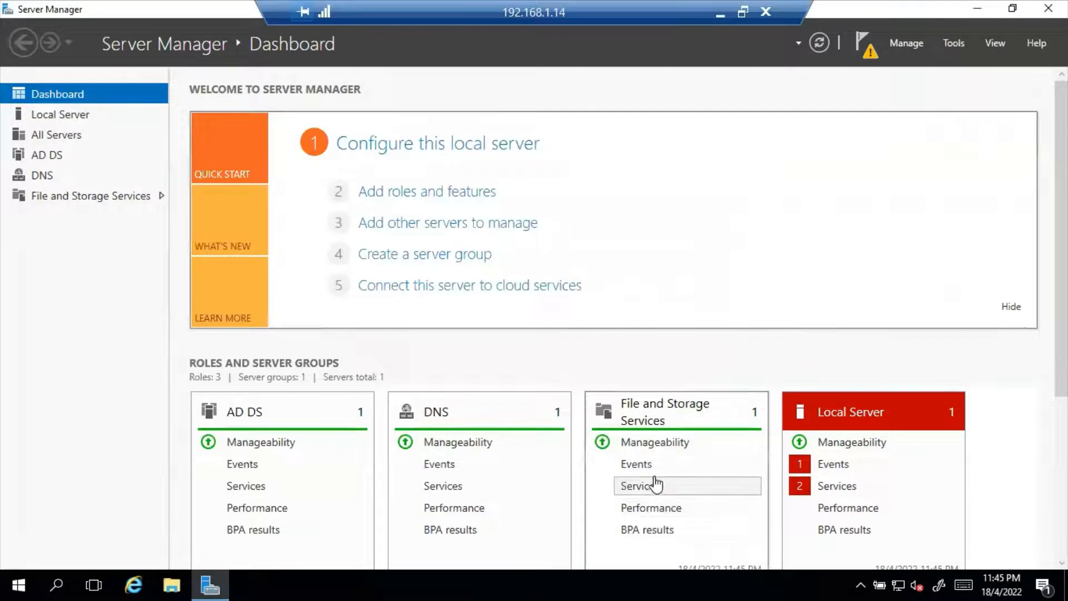
left_click(870, 49)
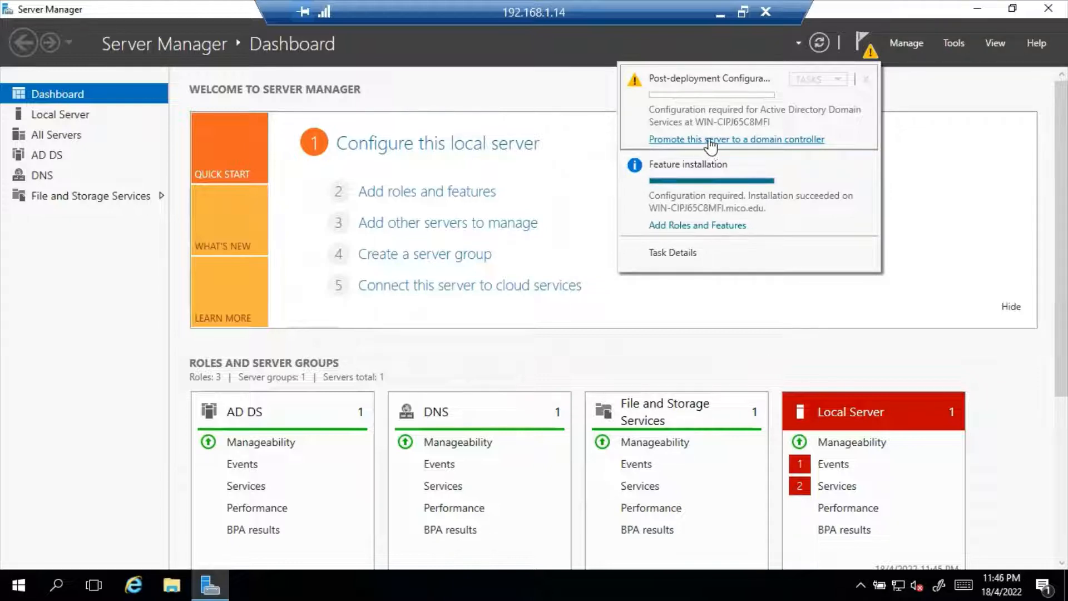
Step: Begin domain controller promotion and add a new forest with root domain Mico.edu
left_click(777, 140)
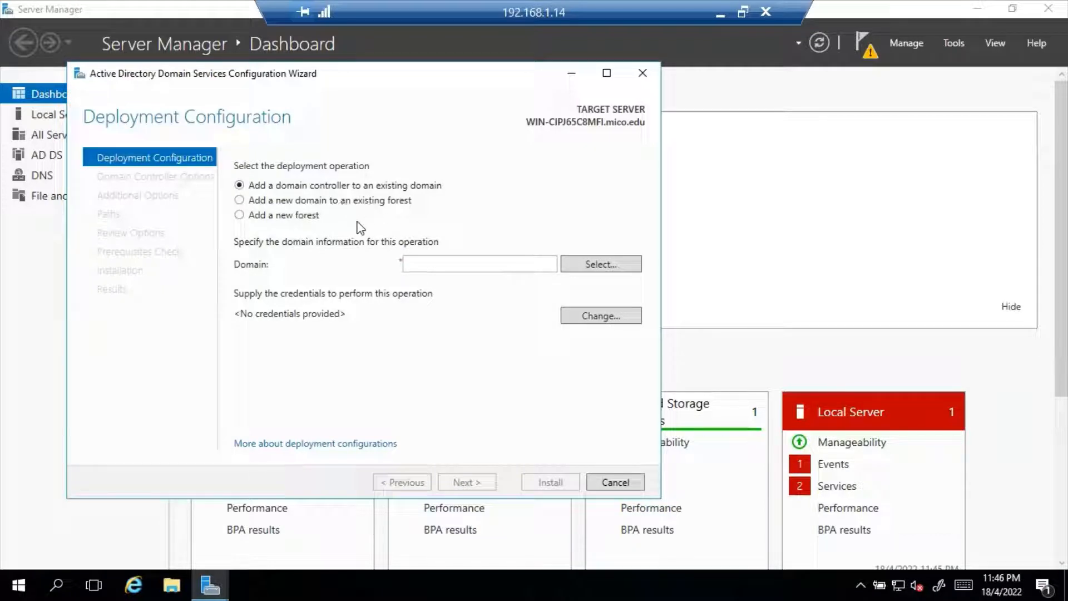
left_click(281, 216)
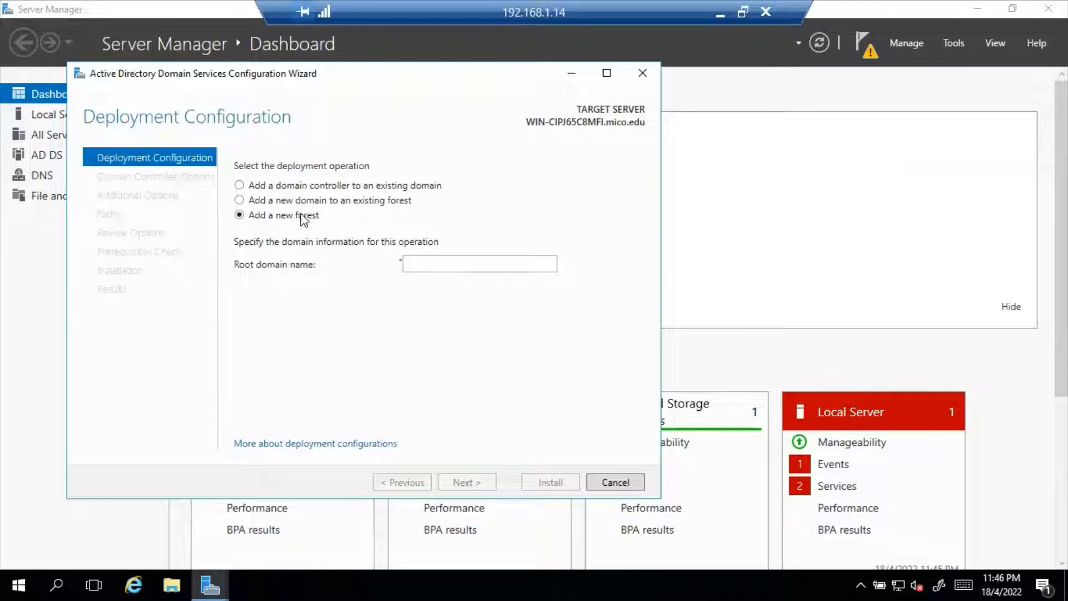
left_click(423, 264)
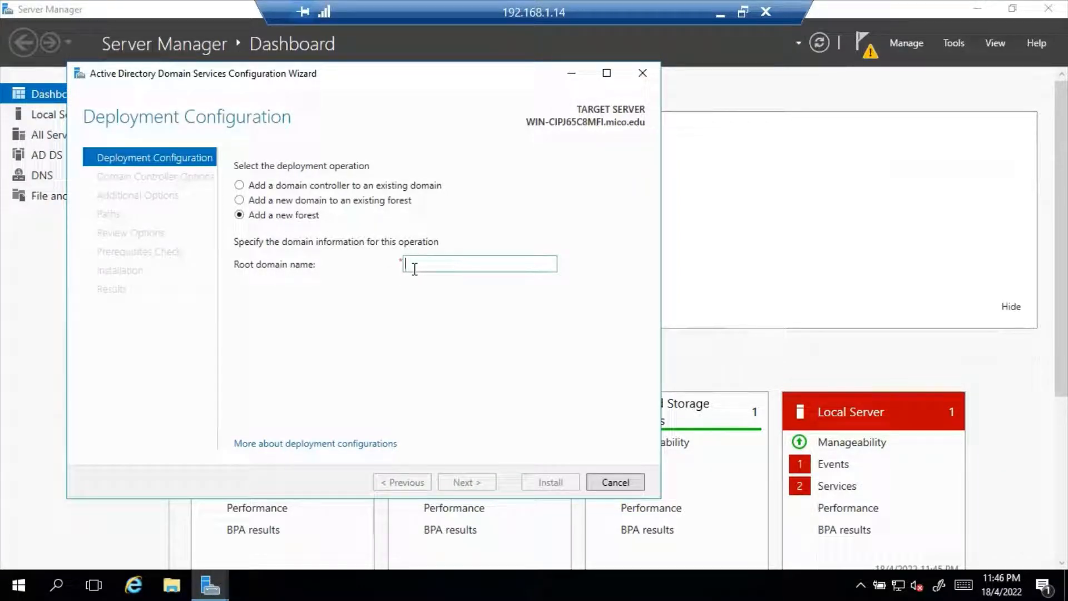
type("Mico.edu")
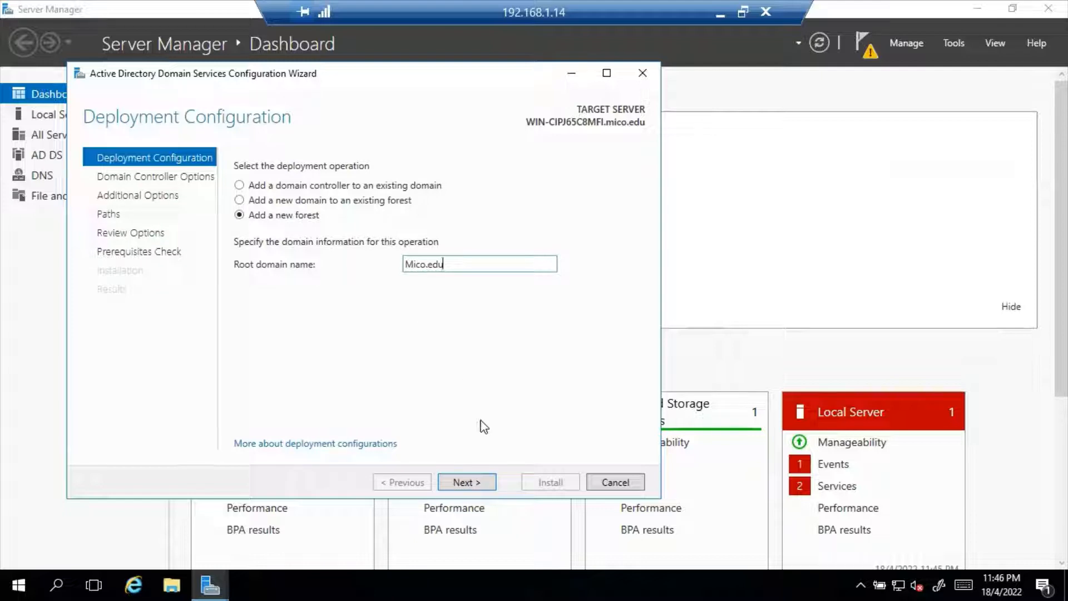
Step: Keep Windows Server 2016 functional levels, then enter and confirm the DSRM password
left_click(469, 484)
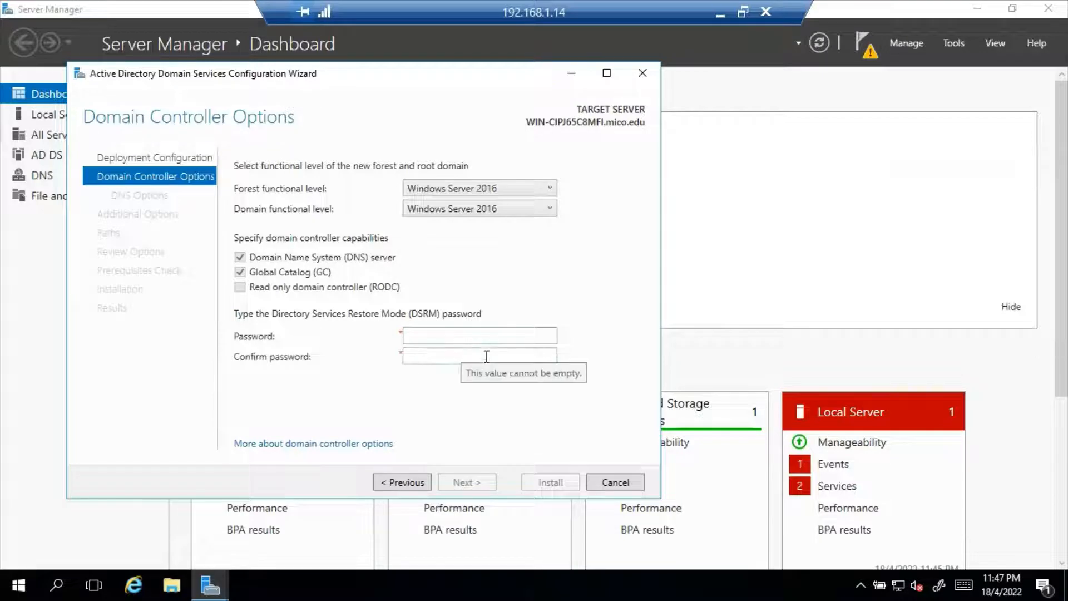
left_click(471, 343)
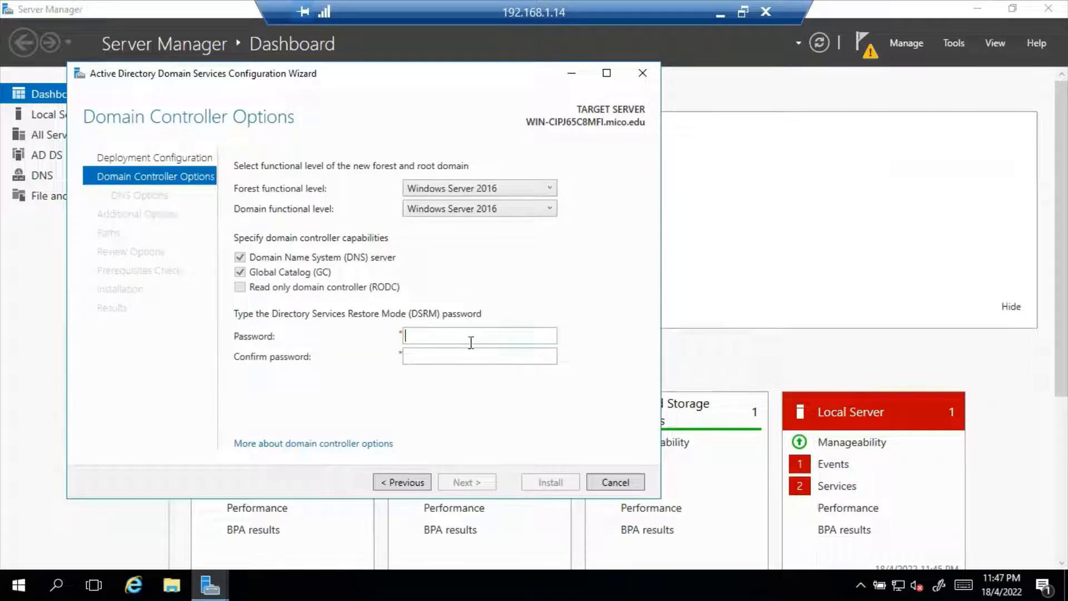
type("P@")
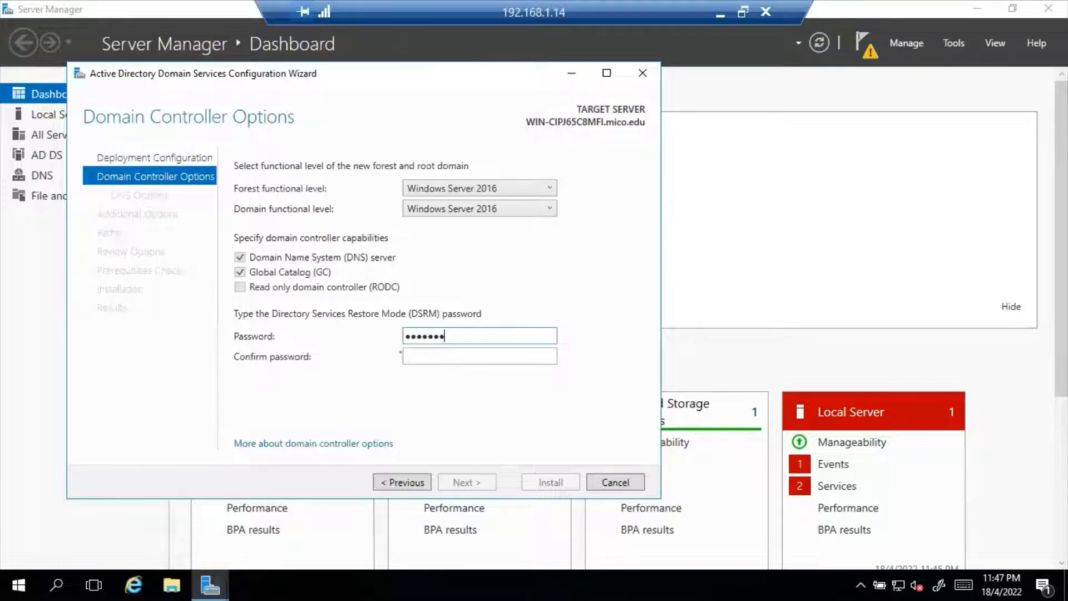
key("Tab")
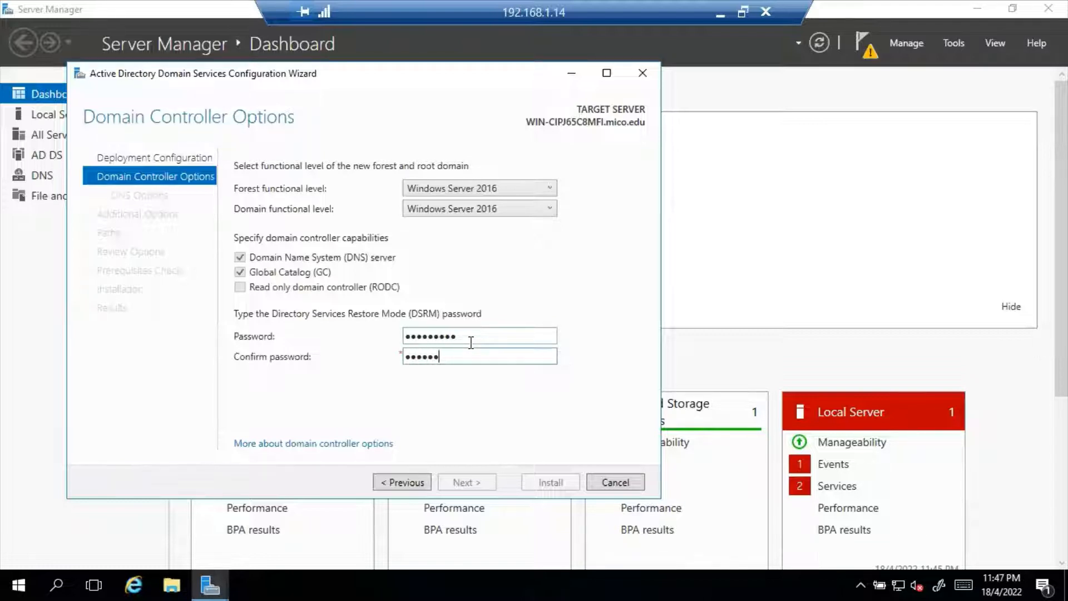
type("•")
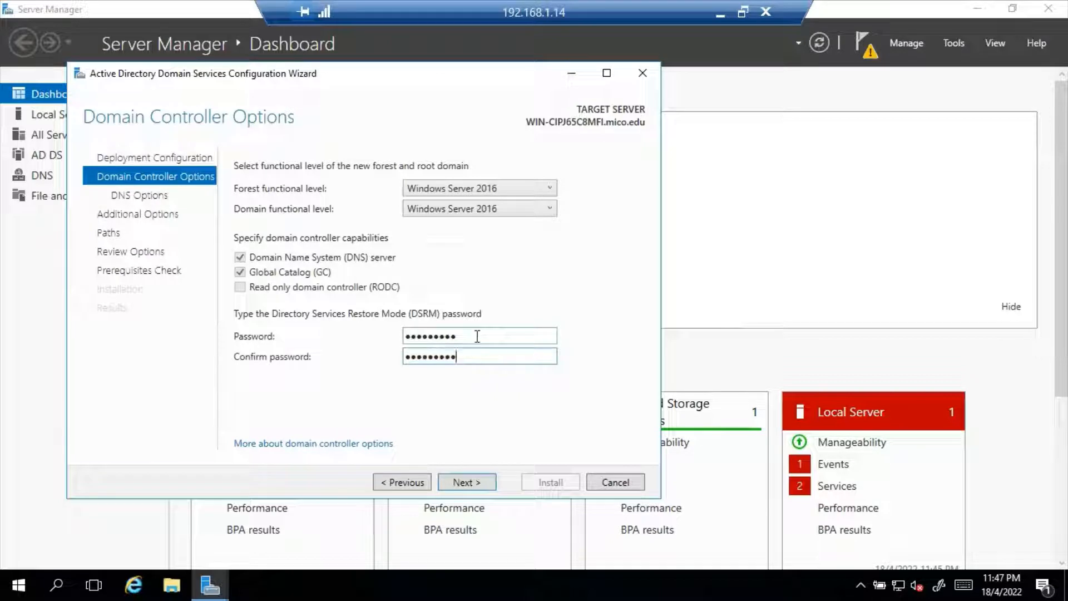
left_click(467, 483)
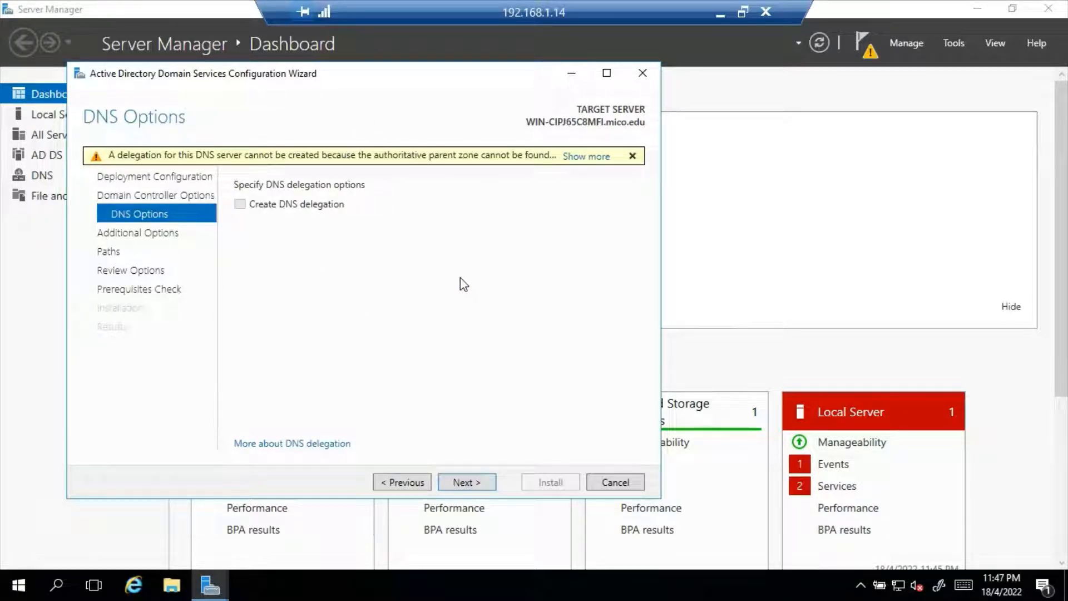
Step: Accept the default DNS options, NetBIOS name MICO, and NTDS and SYSVOL paths
left_click(470, 484)
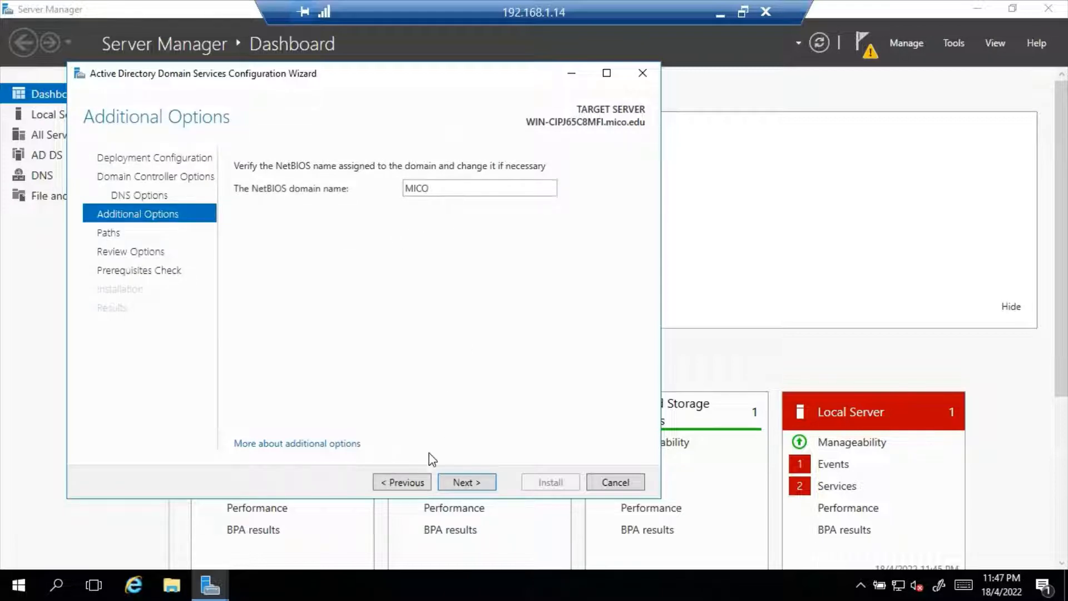
left_click(470, 483)
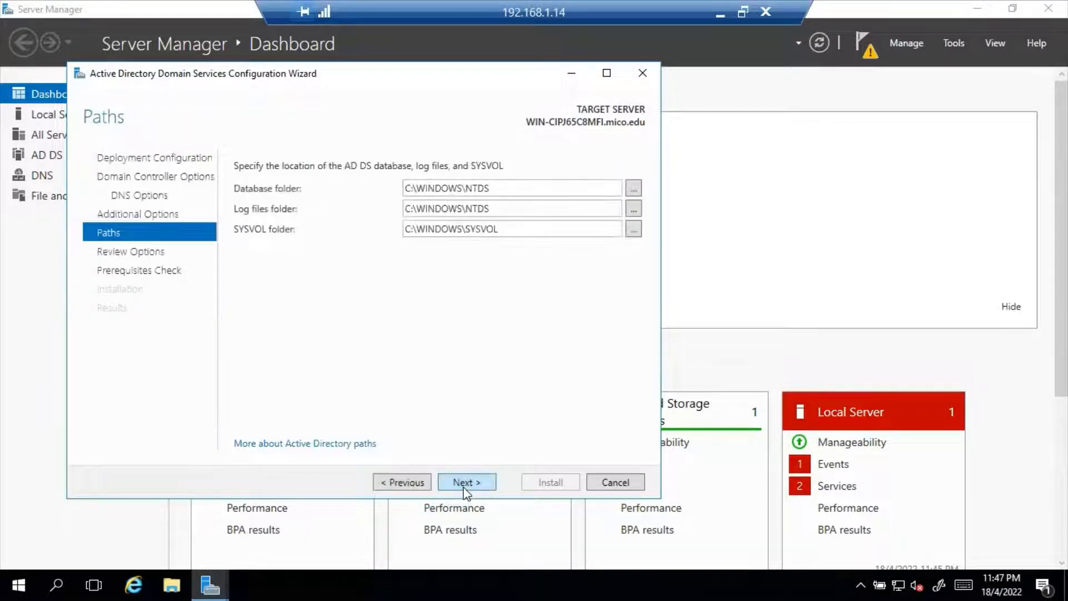
left_click(473, 485)
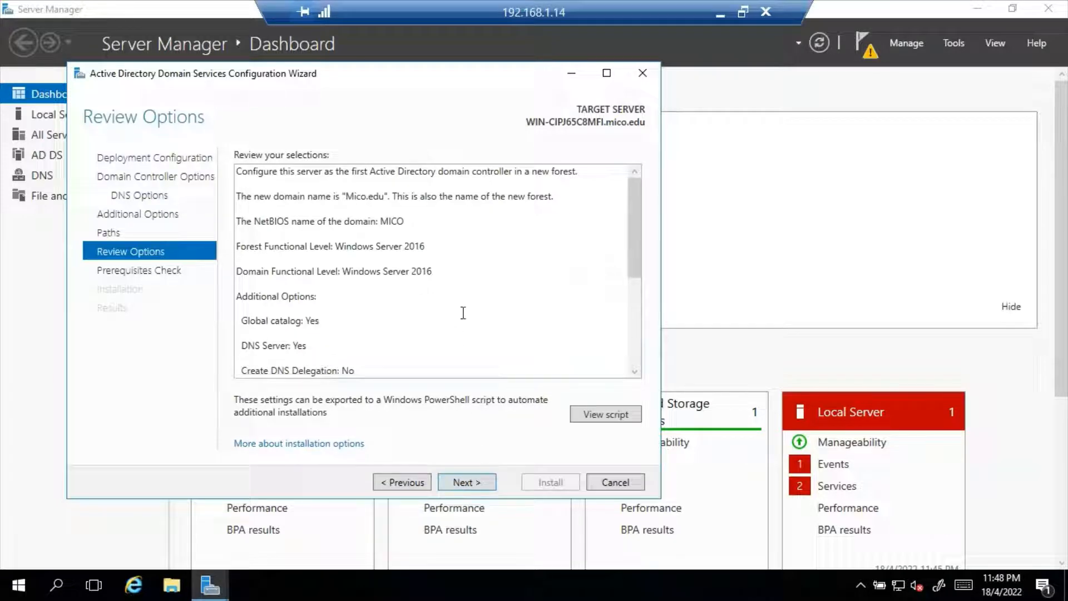
Step: Look over the Review Options summary and run the prerequisites check
scroll(425, 334, "down", 5)
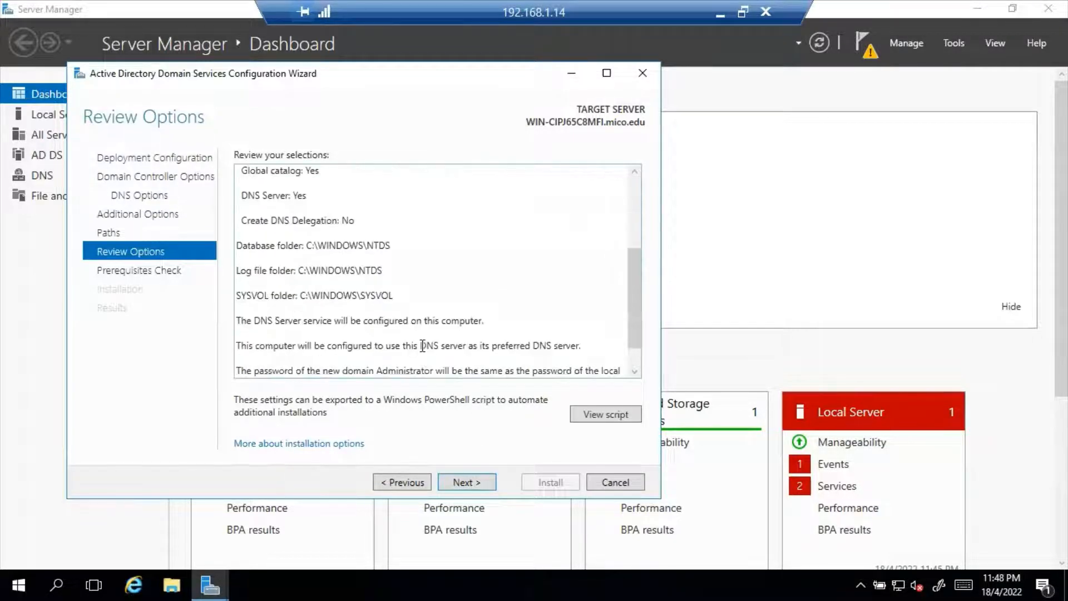
scroll(424, 351, "up", 5)
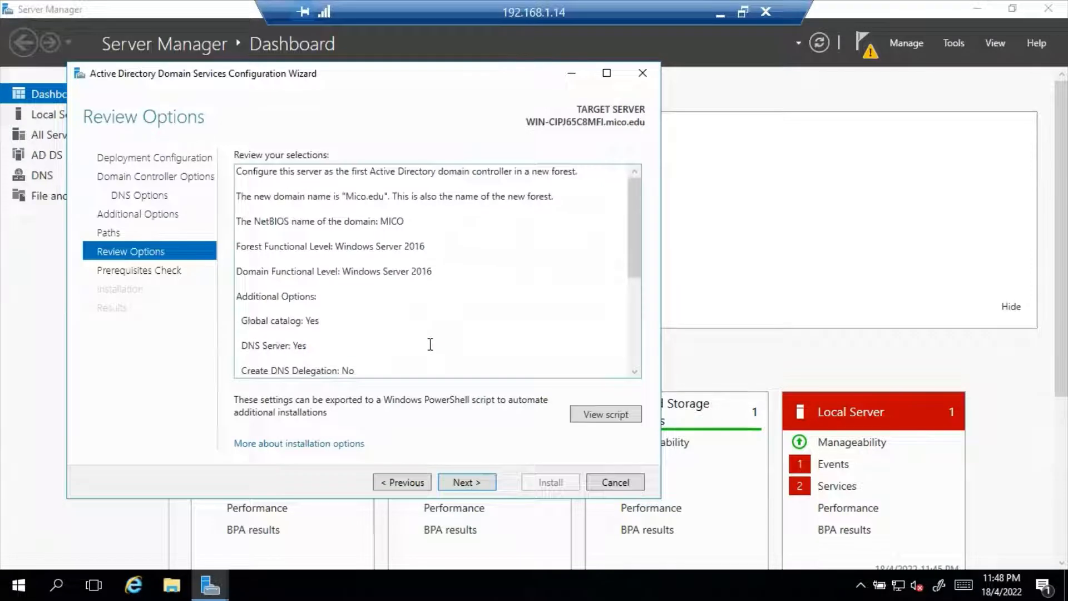
left_click(466, 482)
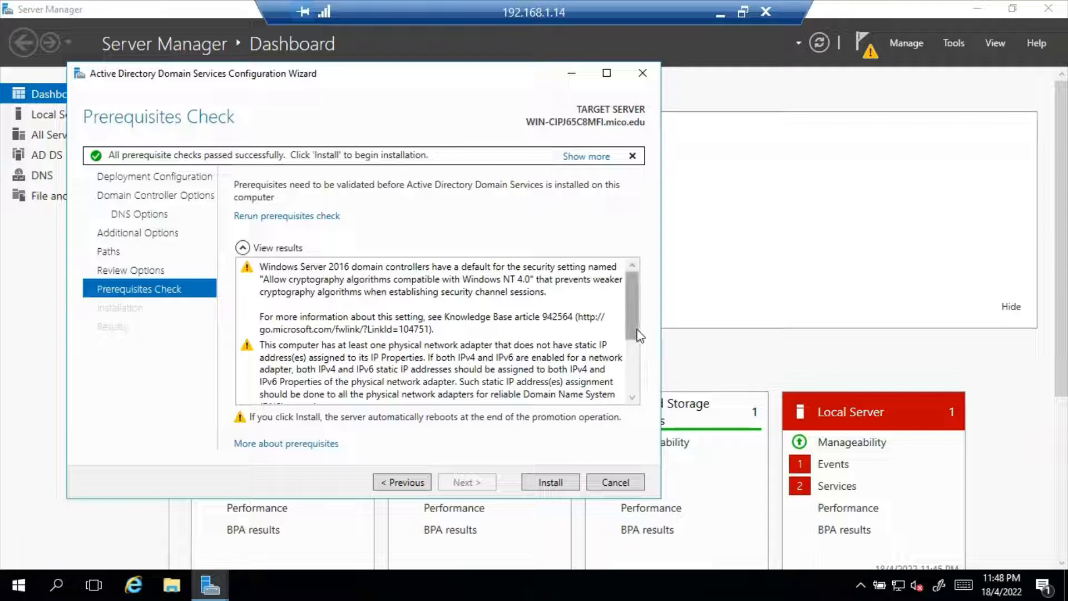
Step: Install AD DS and promote the server to a domain controller
left_click(551, 484)
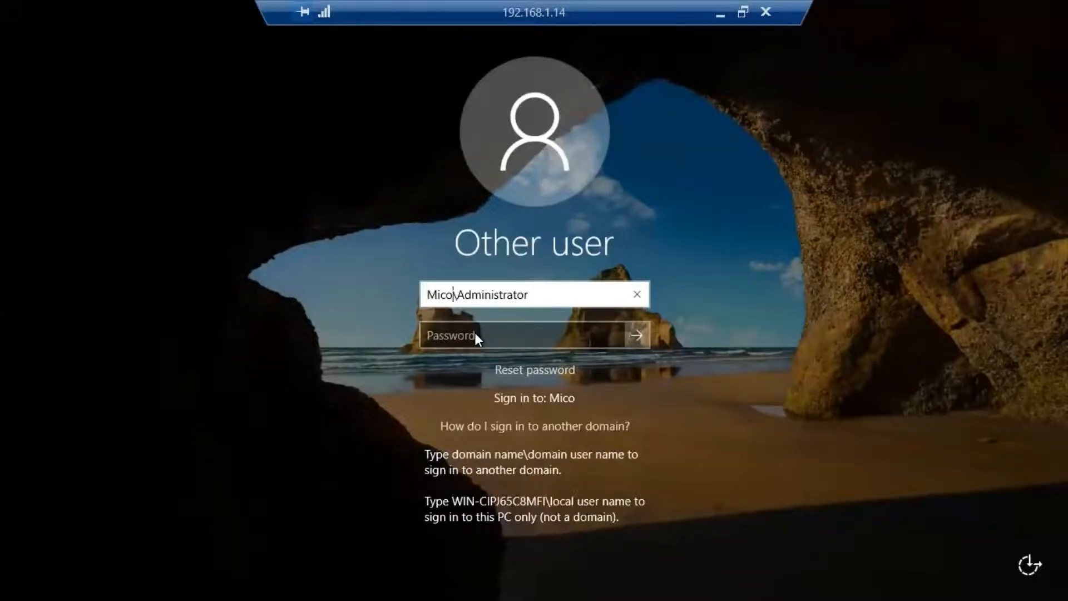
Step: Sign in to the Mico domain as the domain Administrator with the account password
left_click(442, 296)
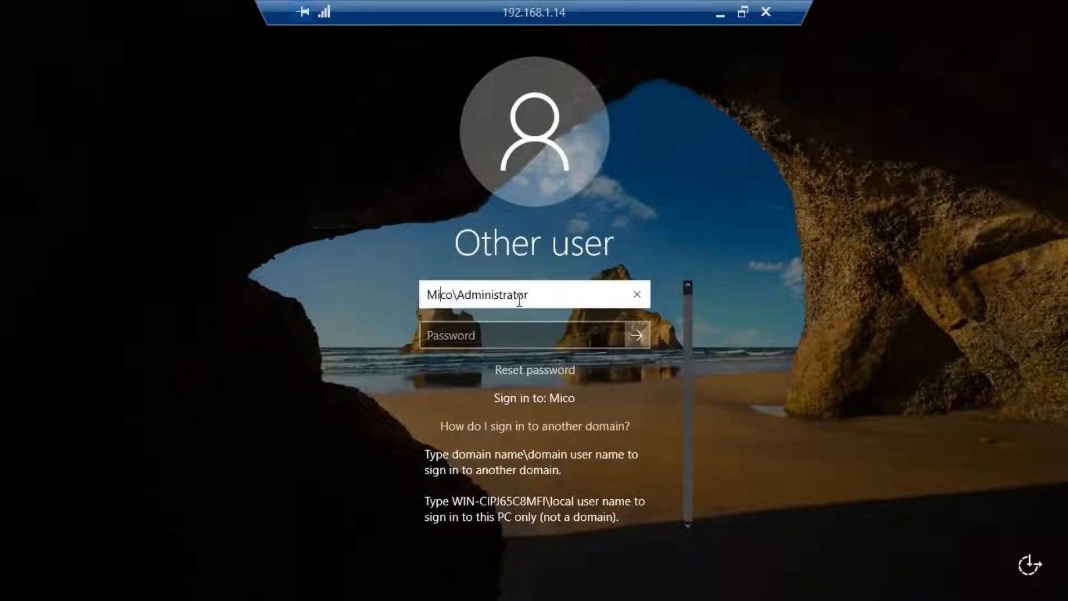
left_click(473, 335)
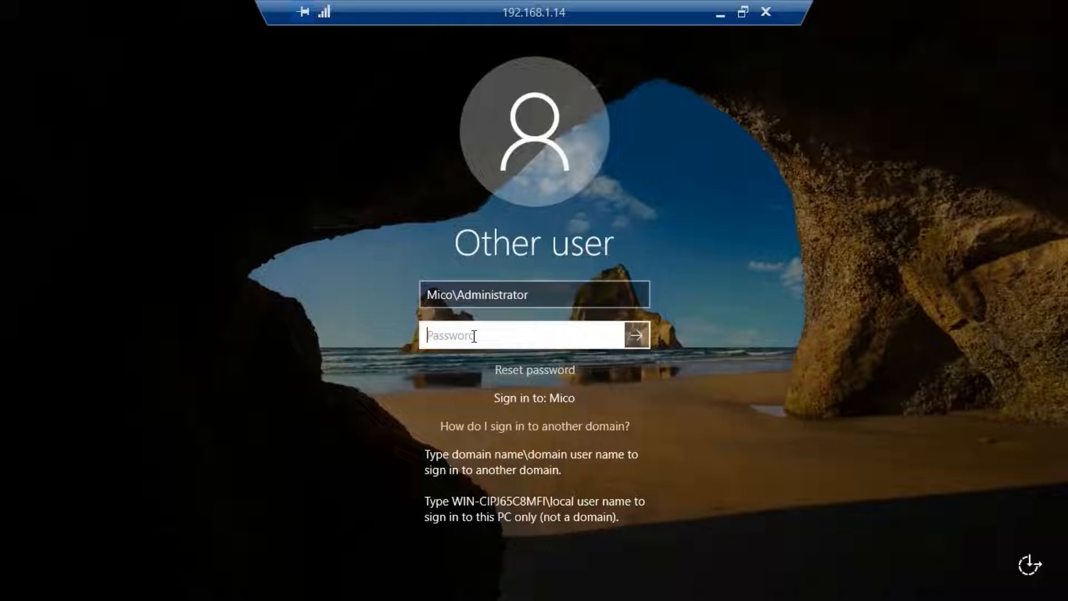
type("*********")
key("Return")
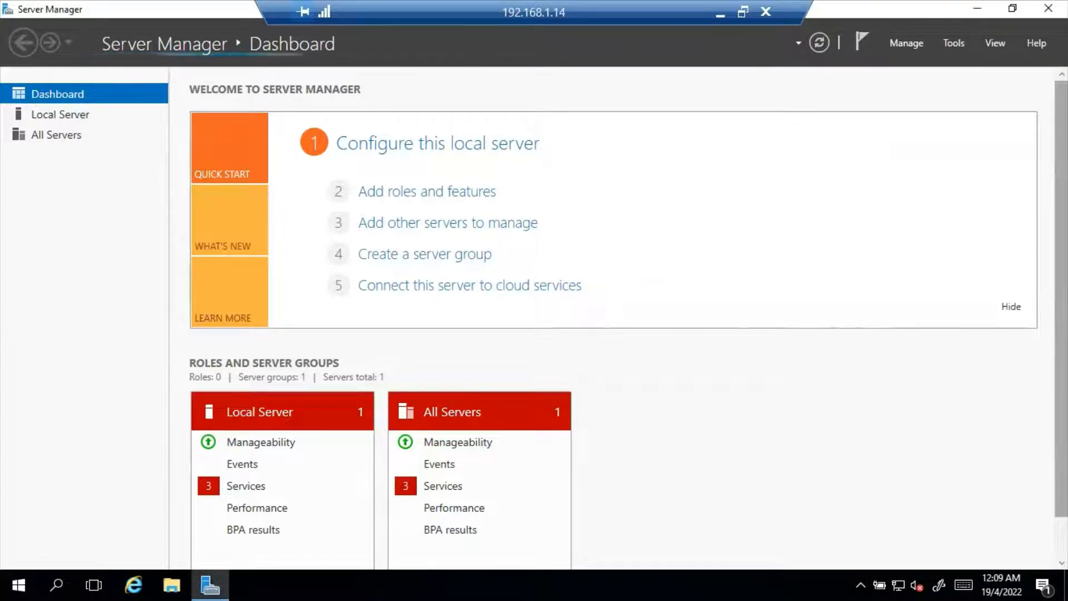
Step: Scroll the dashboard to find the AD DS, DNS and File and Storage Services tiles
scroll(629, 306, "down", 2)
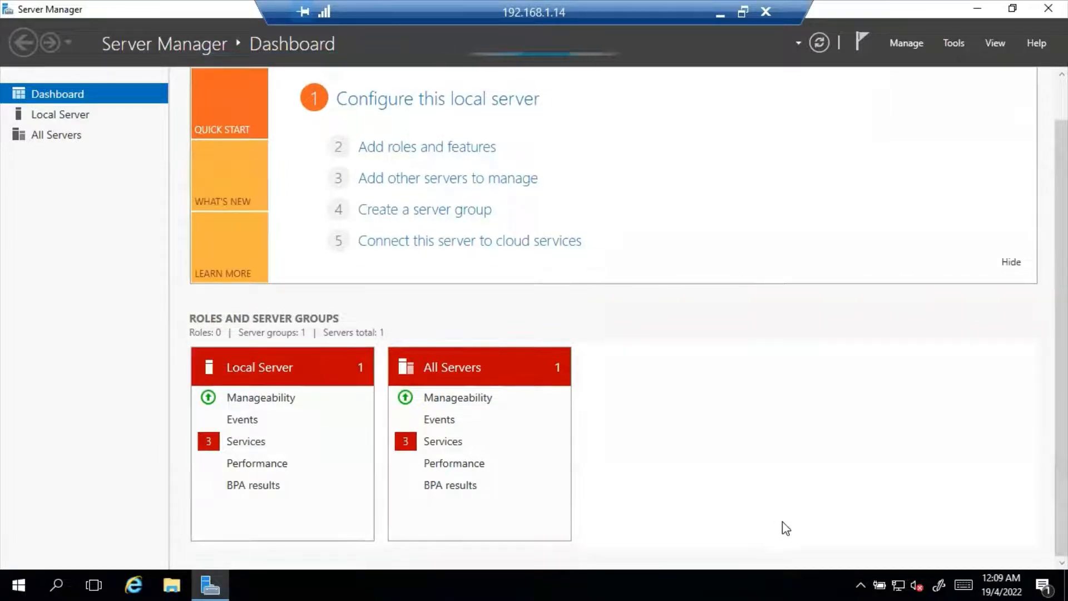
scroll(690, 521, "up", 2)
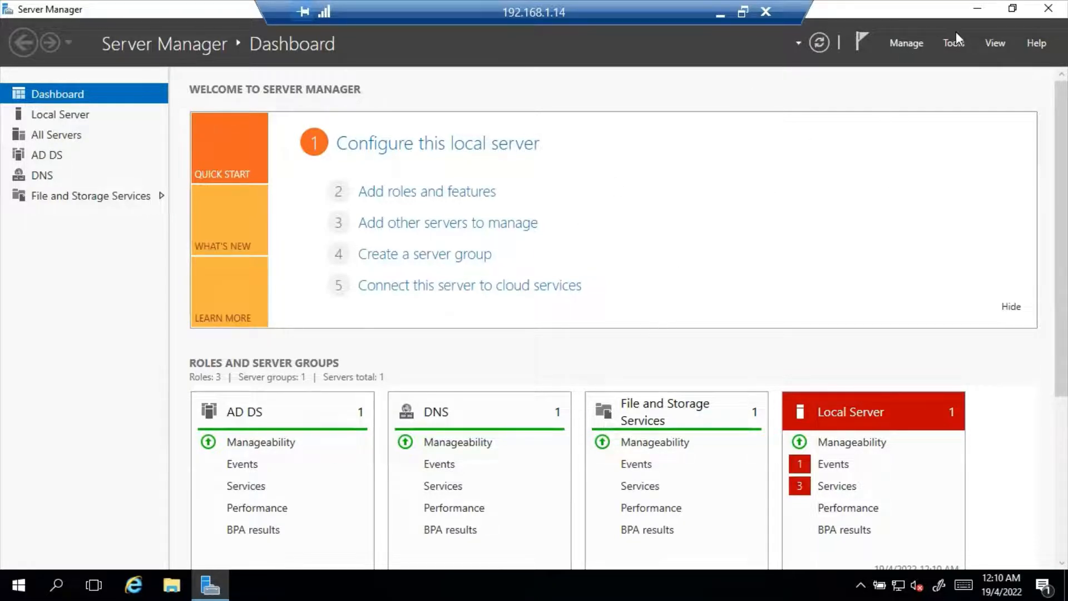
Step: Launch Active Directory Users and Computers from the Tools menu
left_click(956, 47)
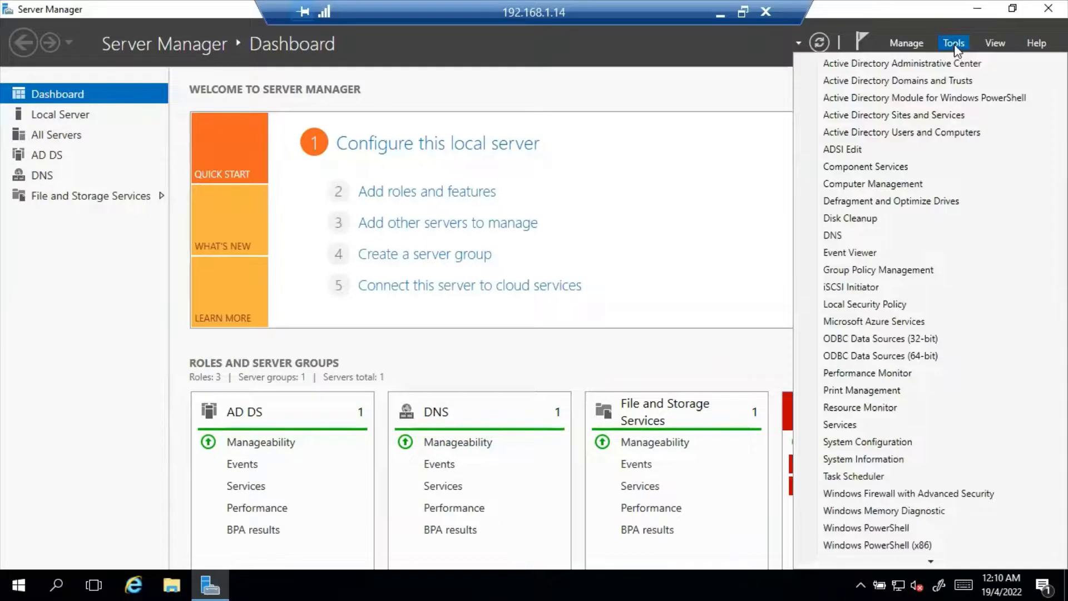
left_click(914, 135)
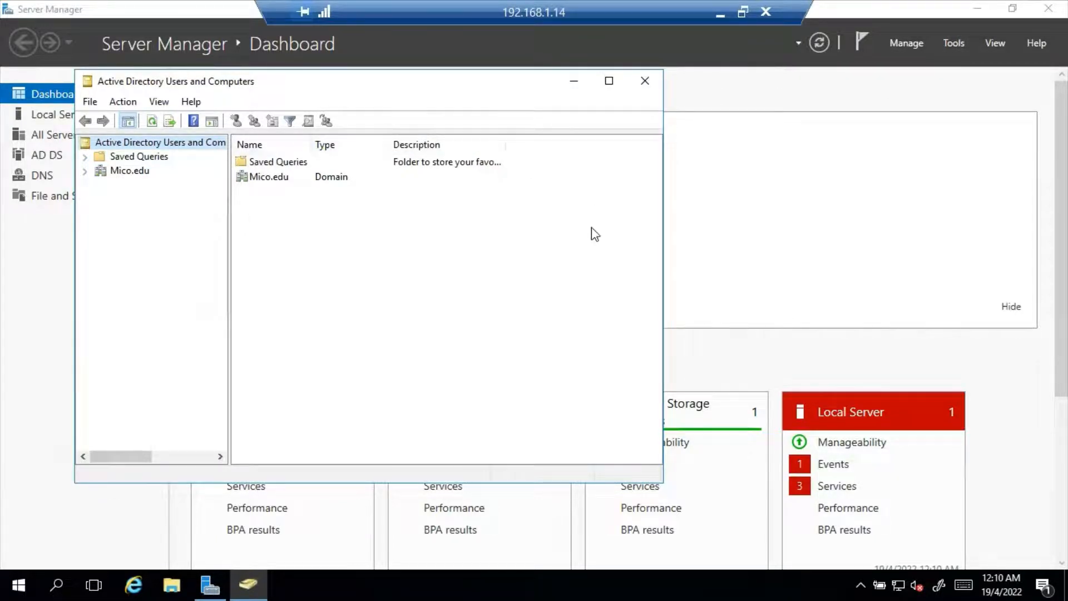
Step: Expand Mico.edu, confirm Computers is empty, and browse the accounts and groups in Users
left_click(86, 171)
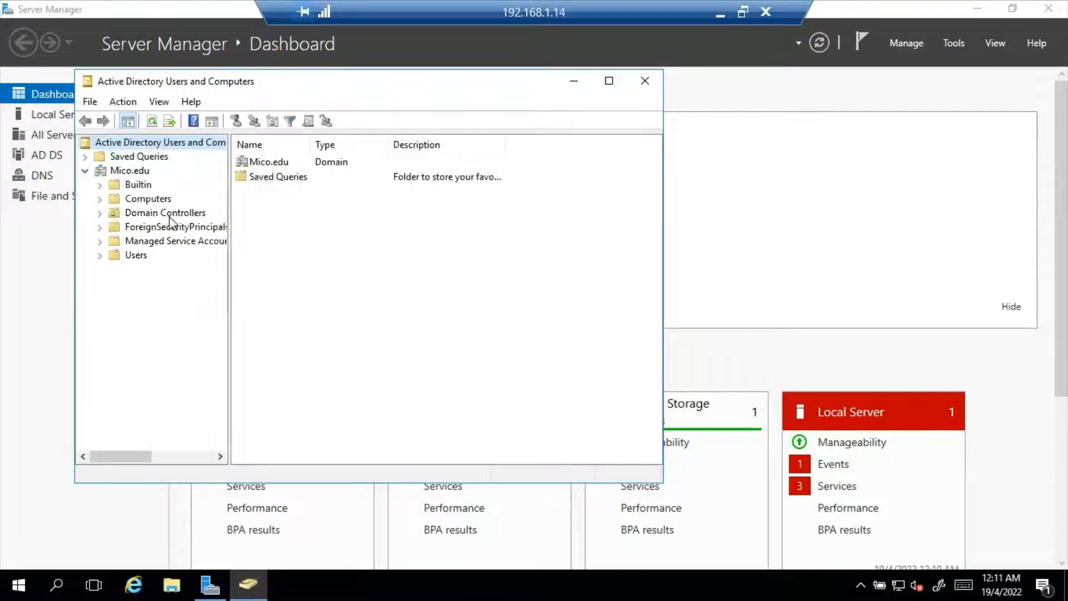
left_click(145, 199)
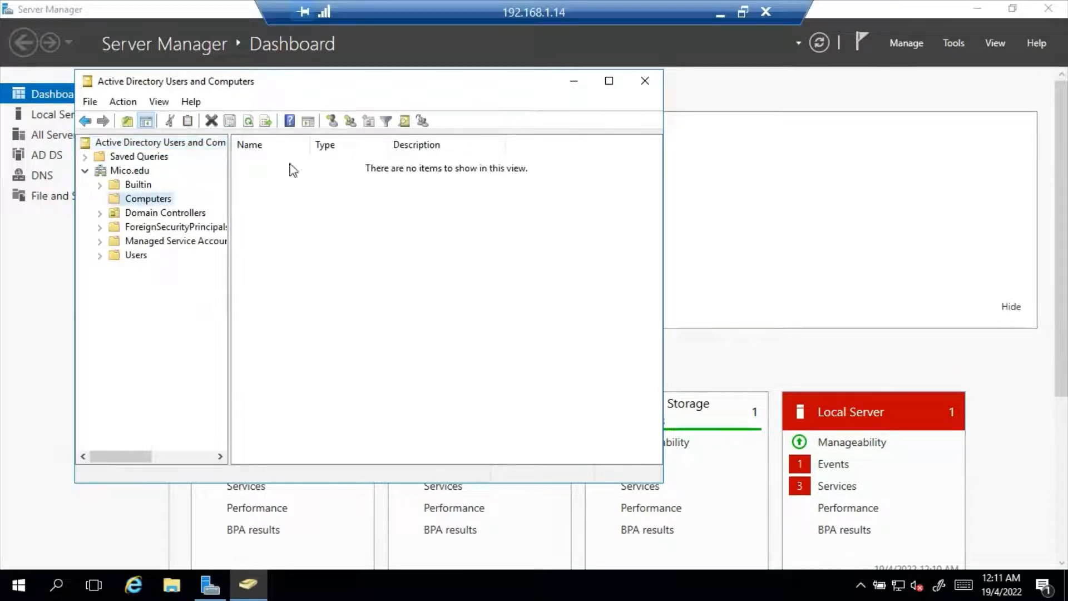
left_click(148, 257)
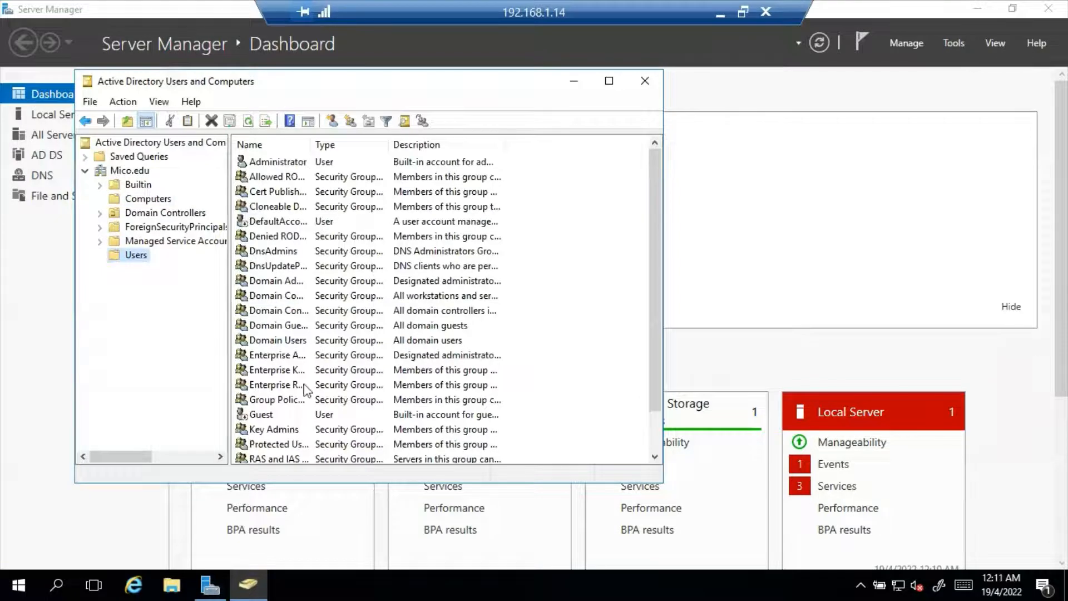
left_click(148, 200)
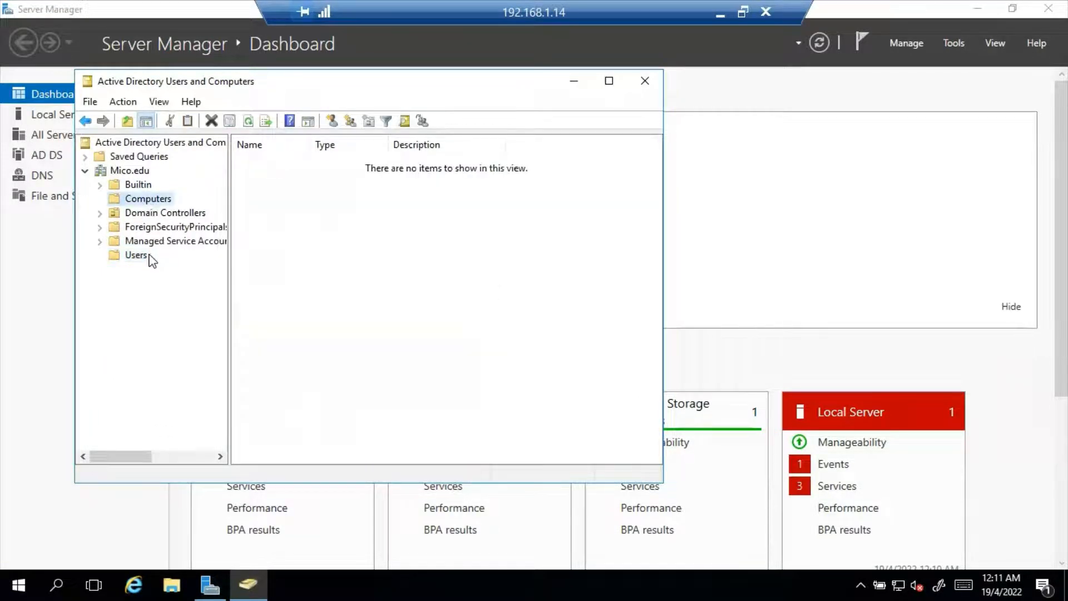
left_click(135, 256)
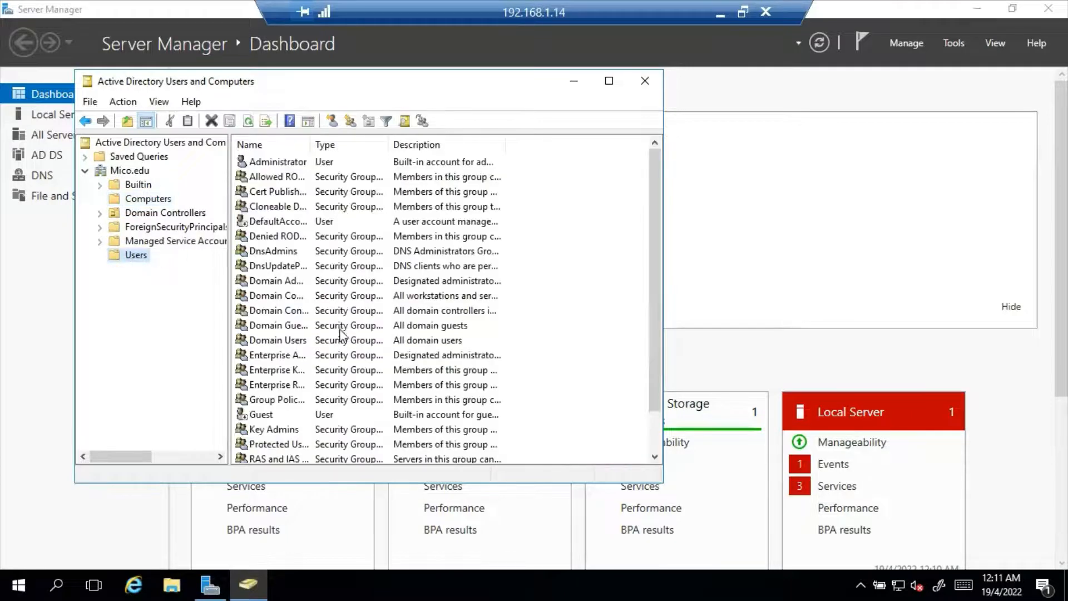
scroll(348, 334, "down", 1)
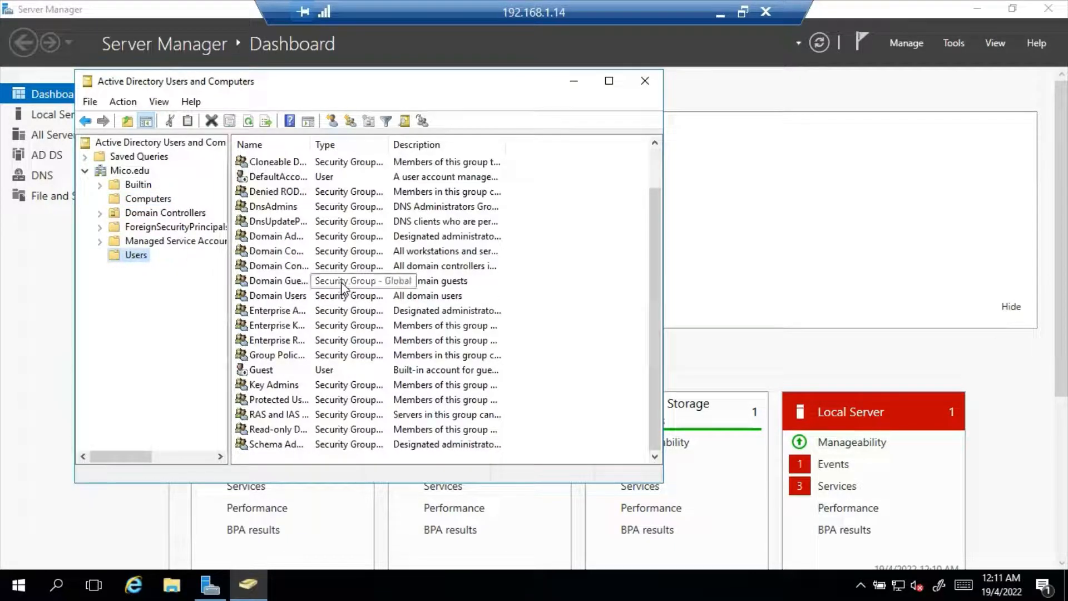
scroll(346, 250, "up", 1)
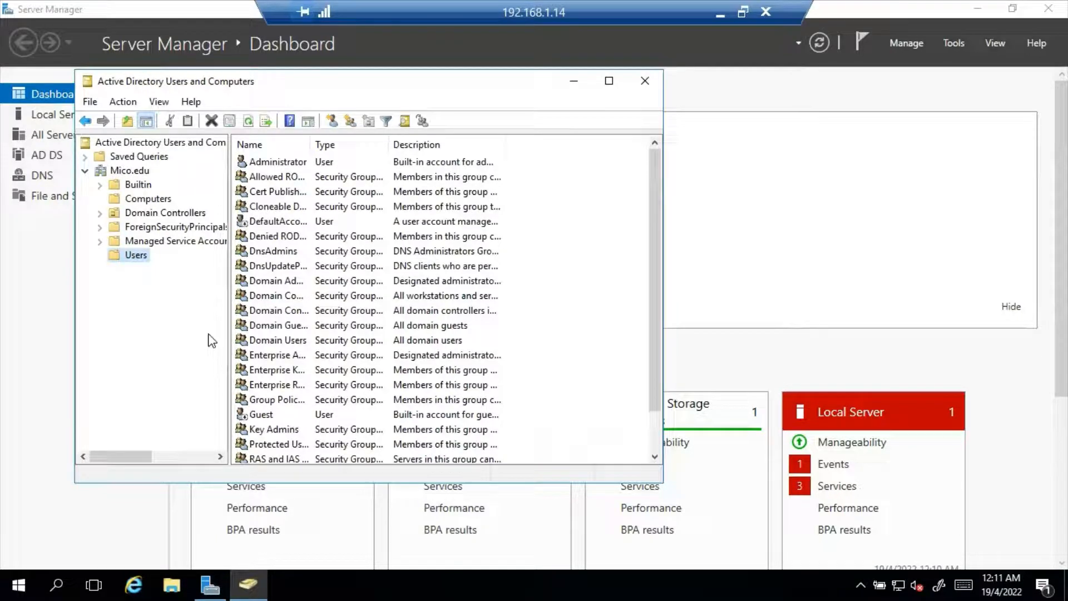
Step: Start a new user object in the Mico.edu Users container
left_click(131, 254)
right_click(132, 254)
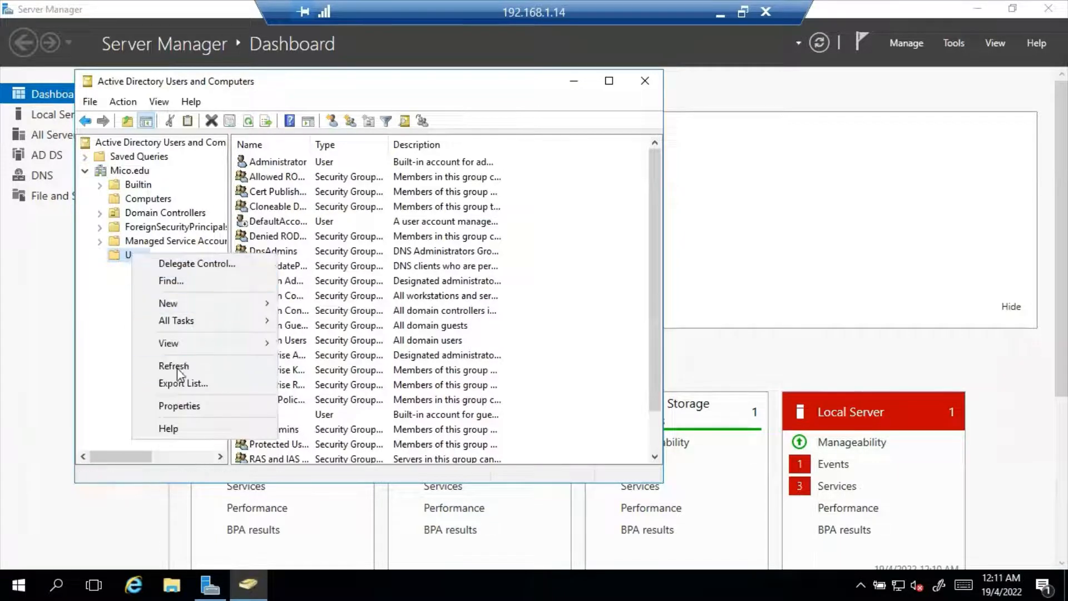
mouse_move(212, 297)
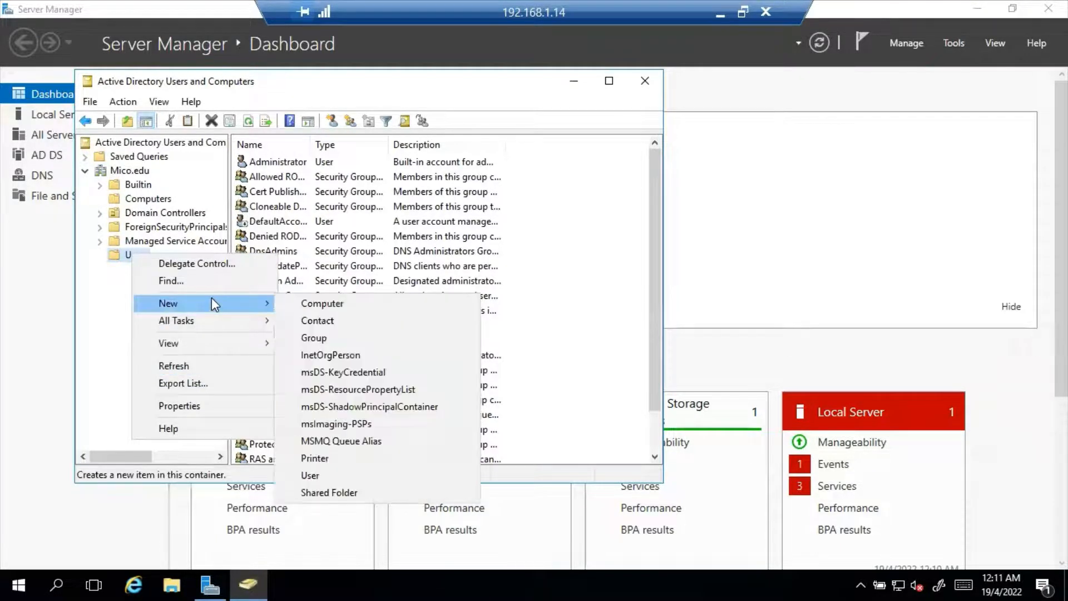
left_click(359, 482)
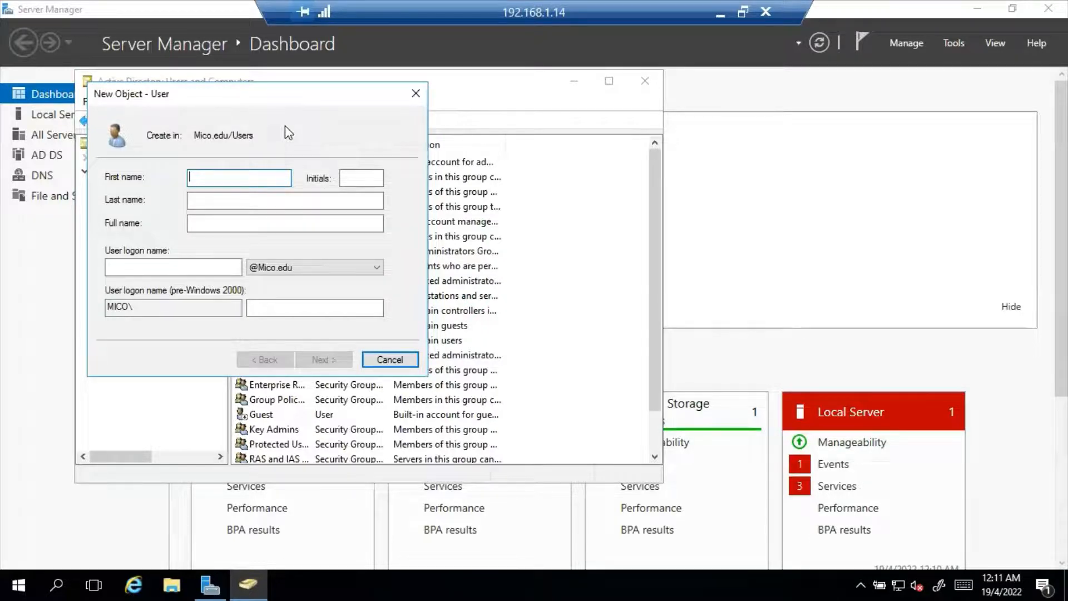
Step: Enter the new user's first name, initial, last name and logon name
left_click(361, 178)
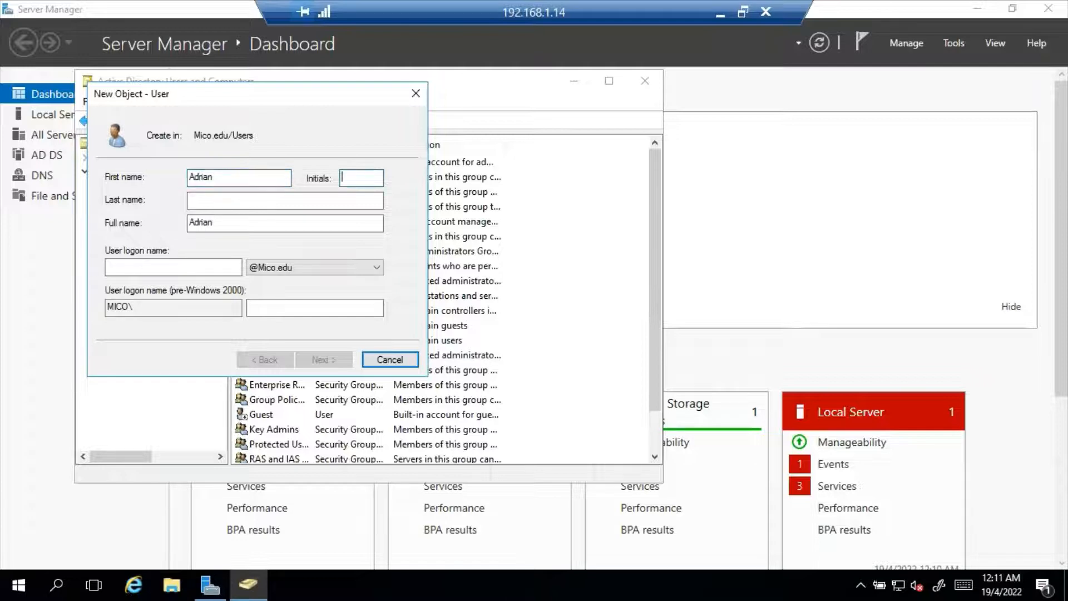
type("D")
key("Tab")
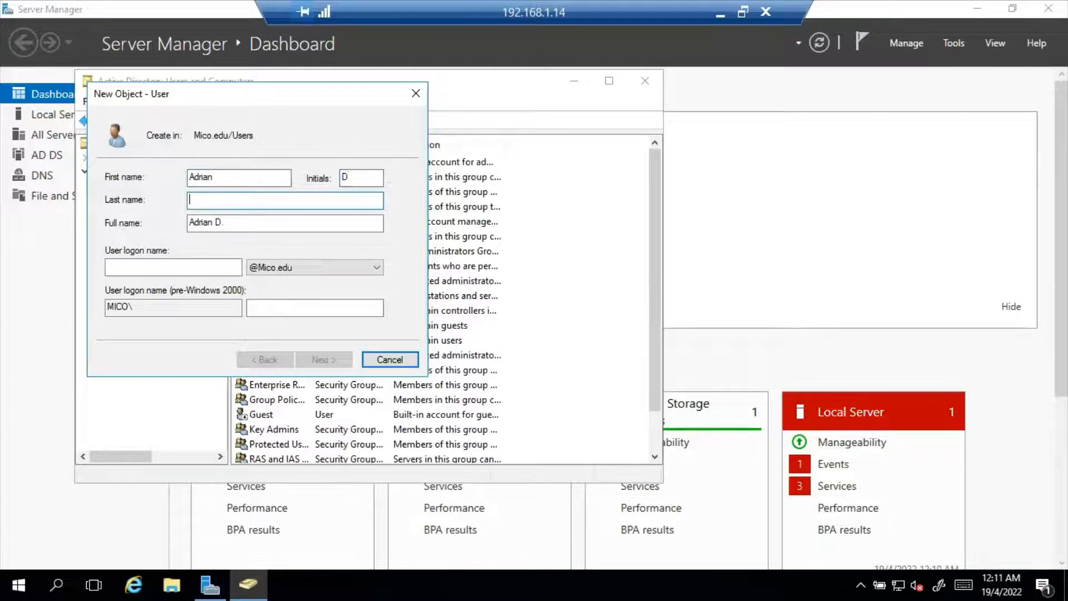
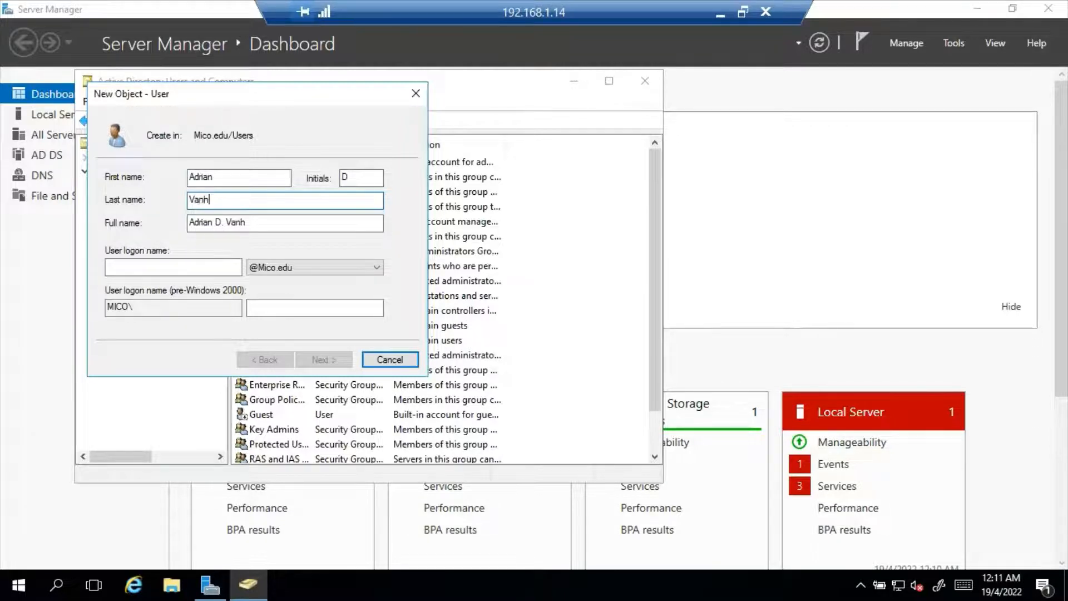
key("Tab")
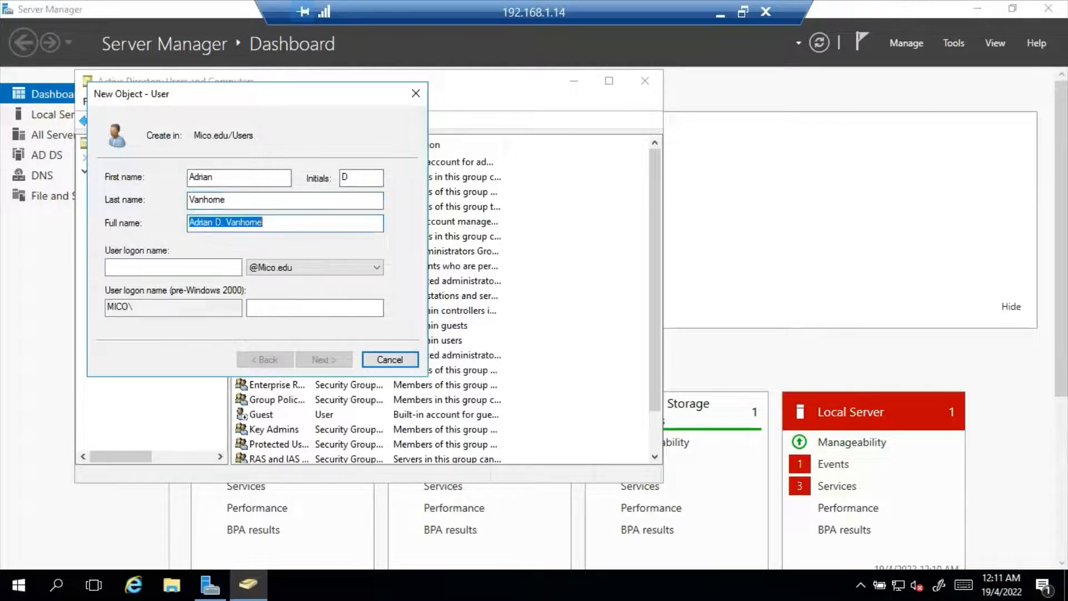
left_click(107, 267)
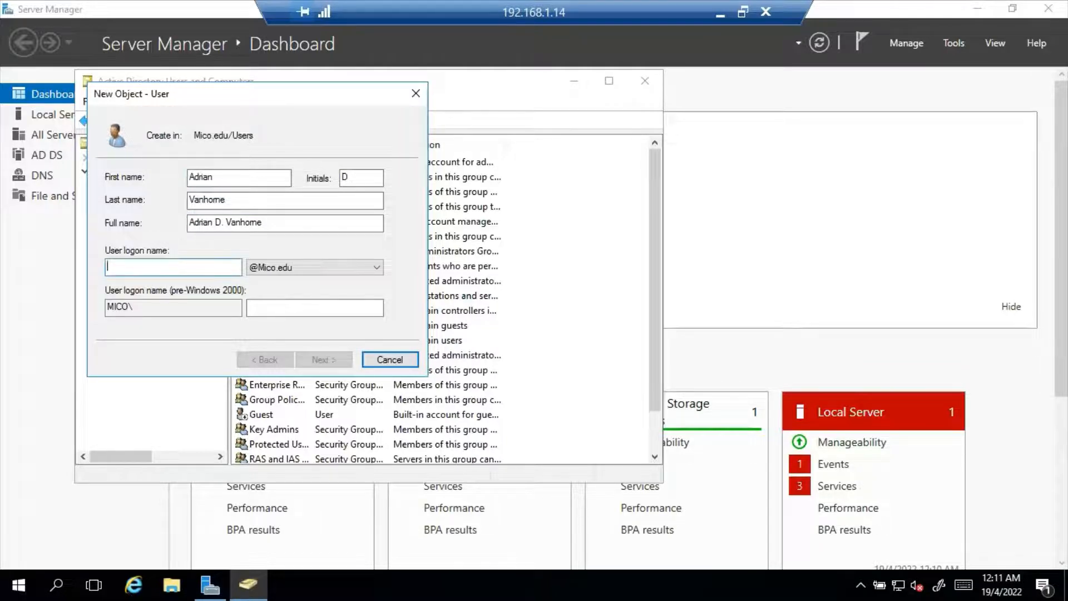
type("length")
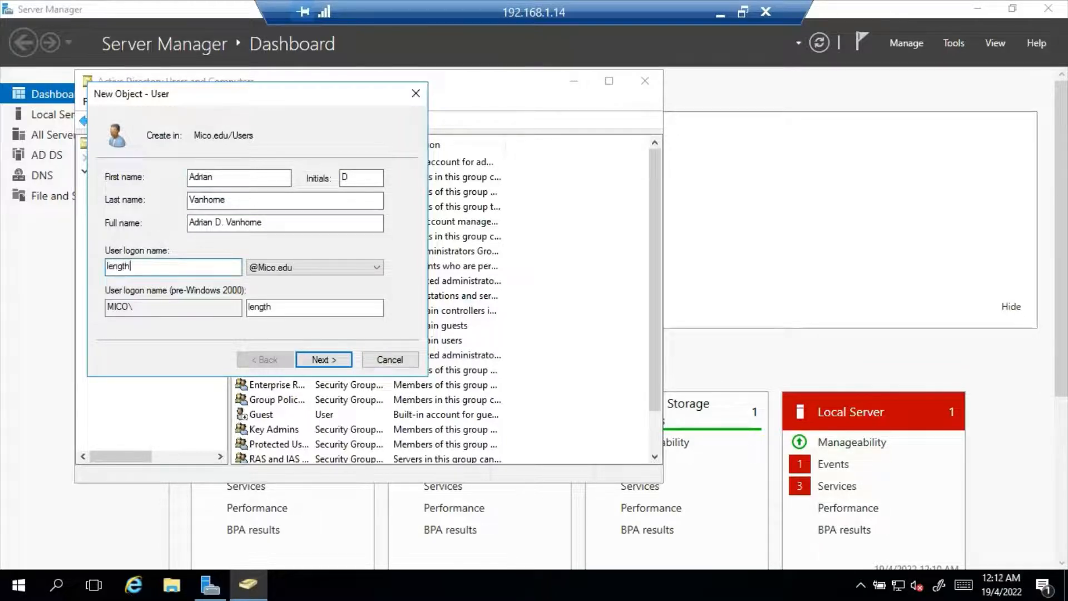
key("BackSpace")
key("BackSpace")
key("BackSpace")
type("g")
key("Tab")
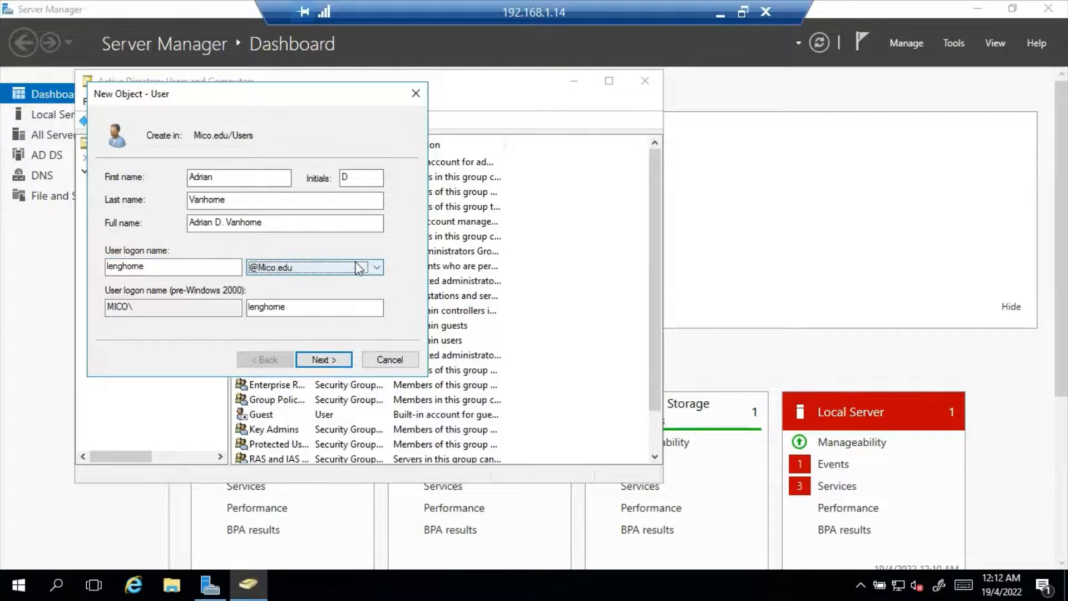
Step: Set and confirm the user's password, requiring a change at next logon, and create the account
left_click(328, 363)
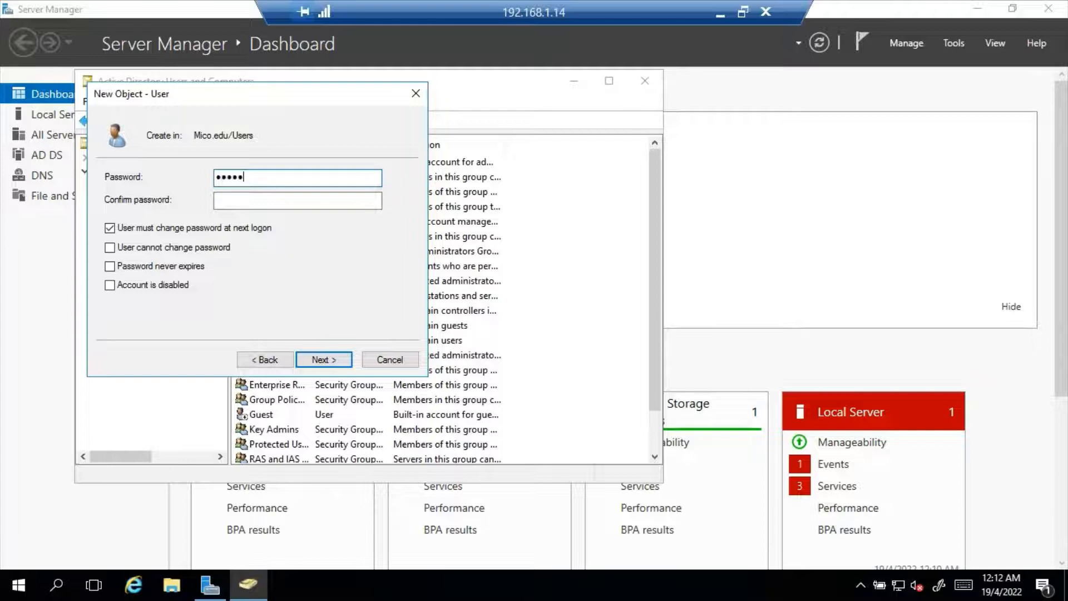
key("BackSpace")
key("BackSpace")
key("BackSpace")
key("BackSpace")
left_click(298, 200)
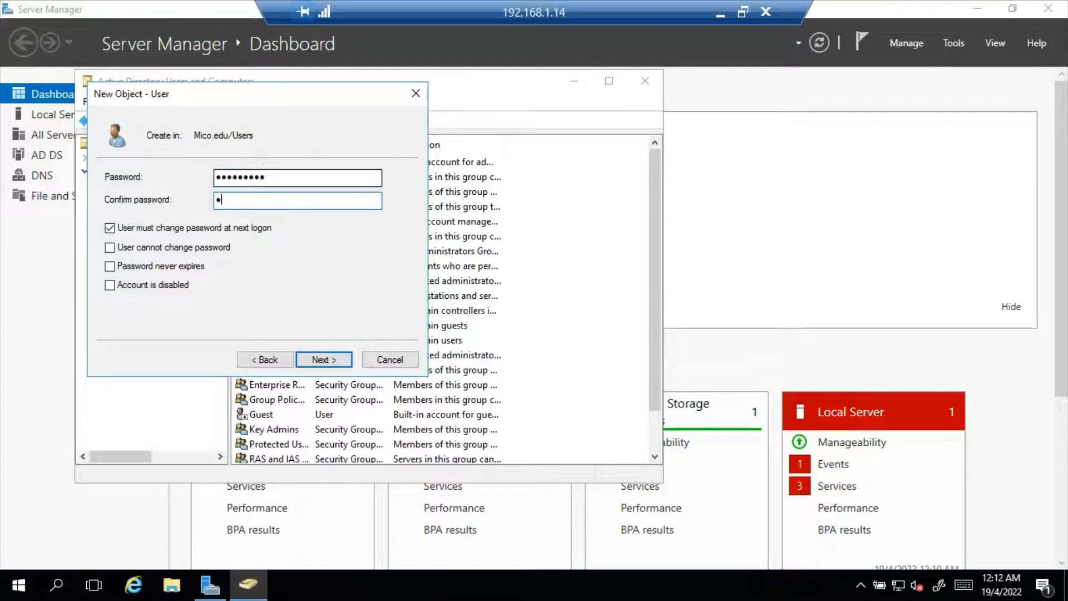
type("Password1")
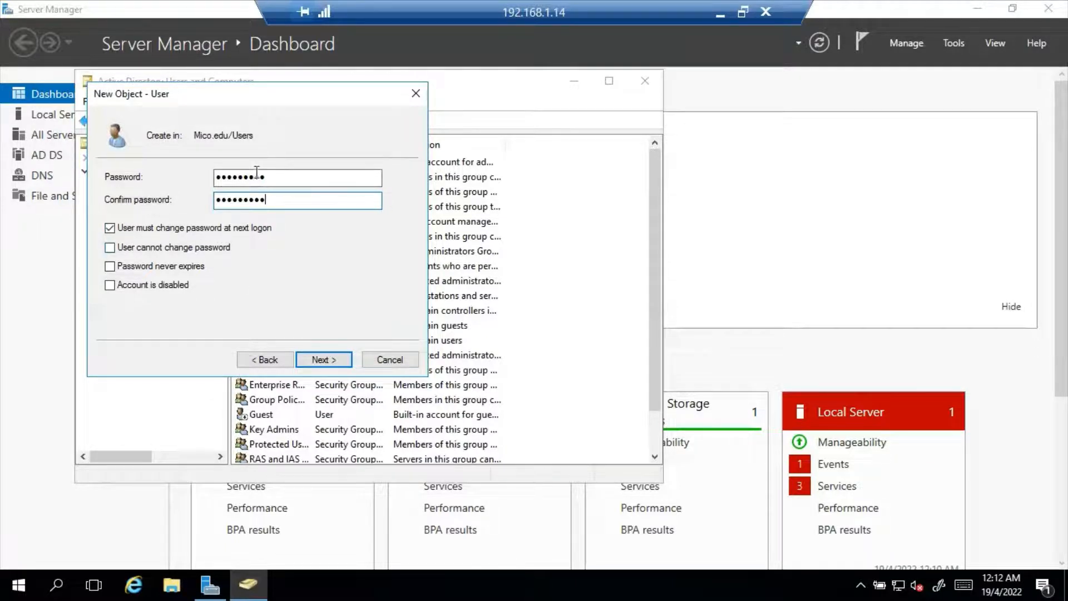
left_click(324, 362)
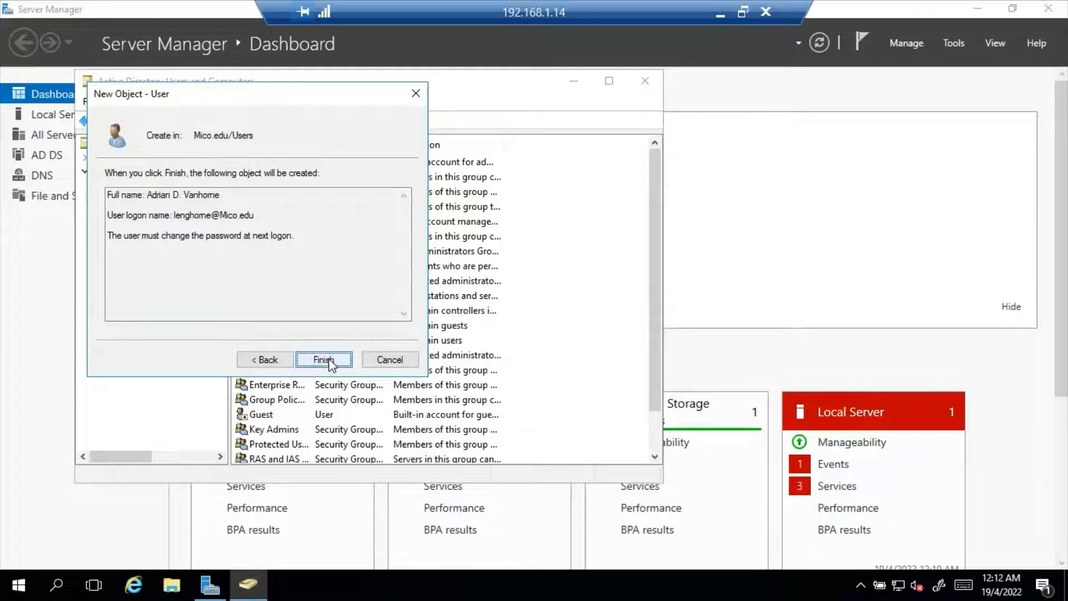
left_click(323, 359)
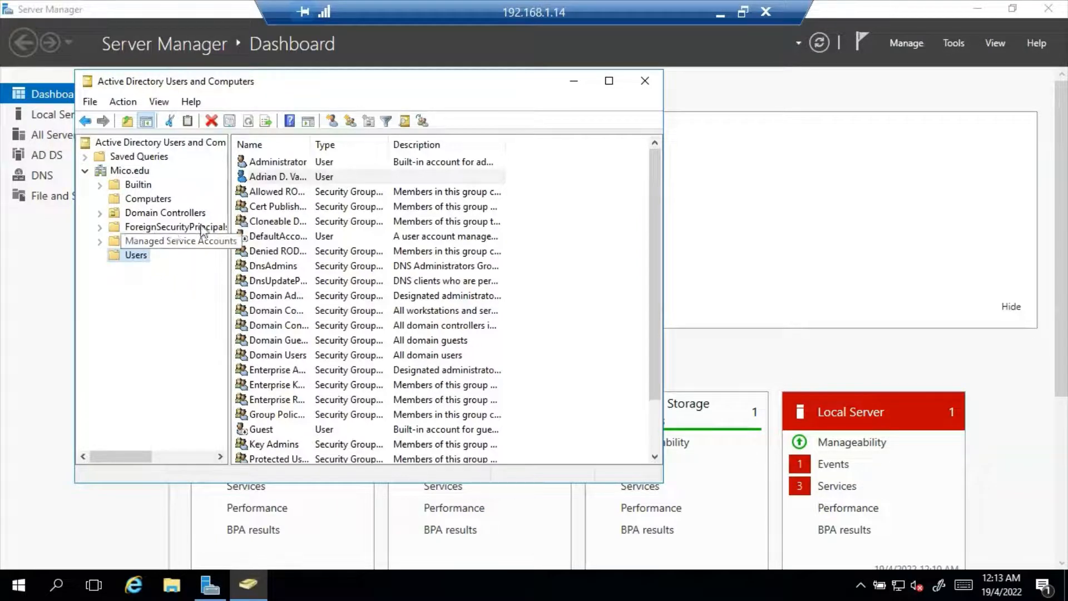
Step: View and close the new user's properties, then open the Administrator account's properties
double_click(270, 177)
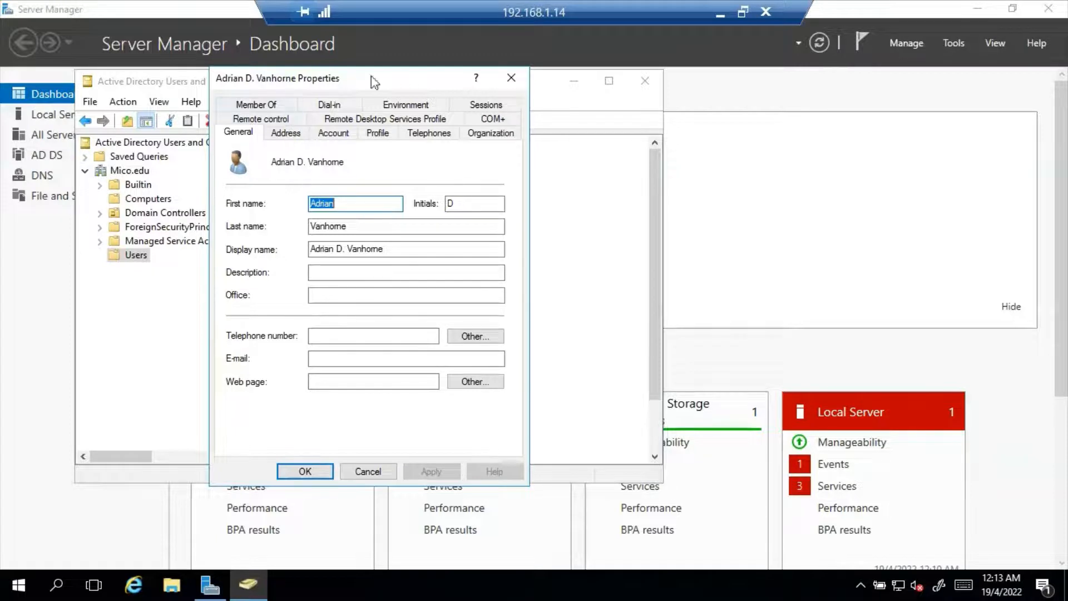
left_click(512, 77)
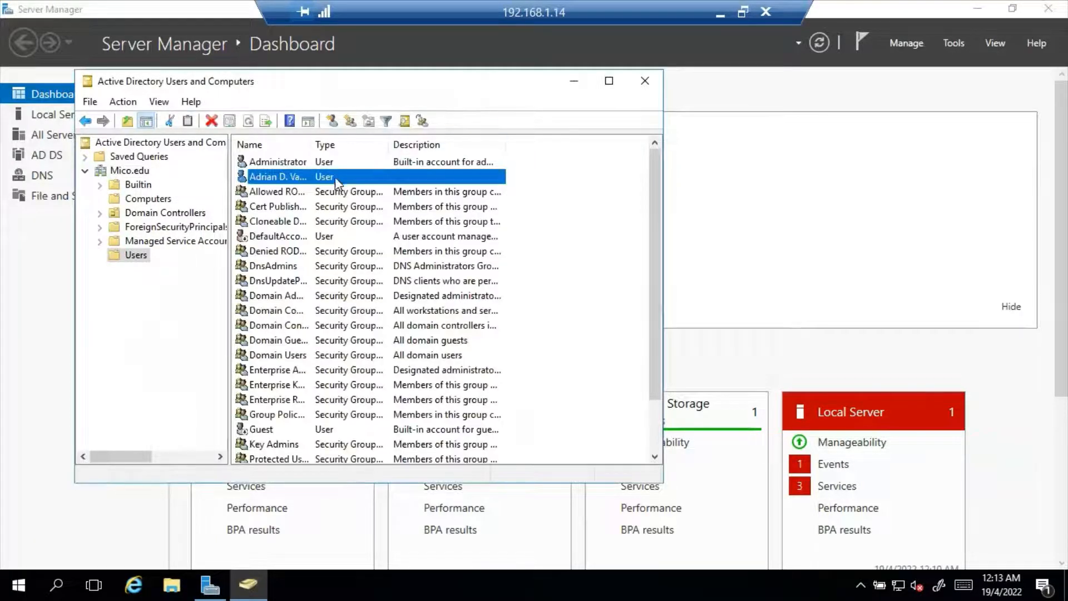
double_click(325, 164)
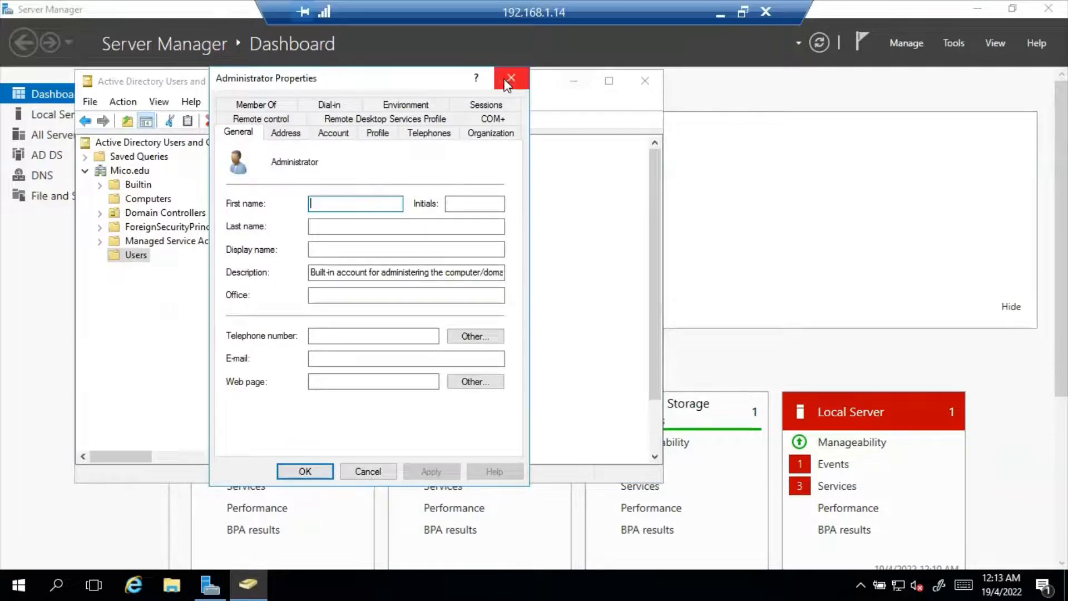
Step: Review Administrator memberships such as Domain Admins and Enterprise Admins, then close the dialog
left_click(269, 108)
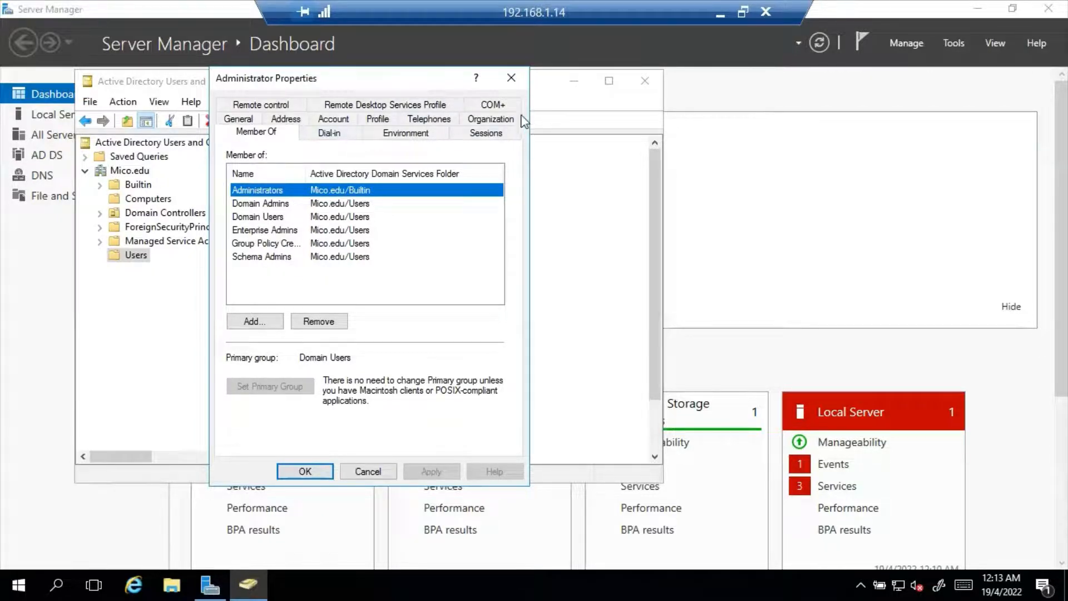
left_click(512, 79)
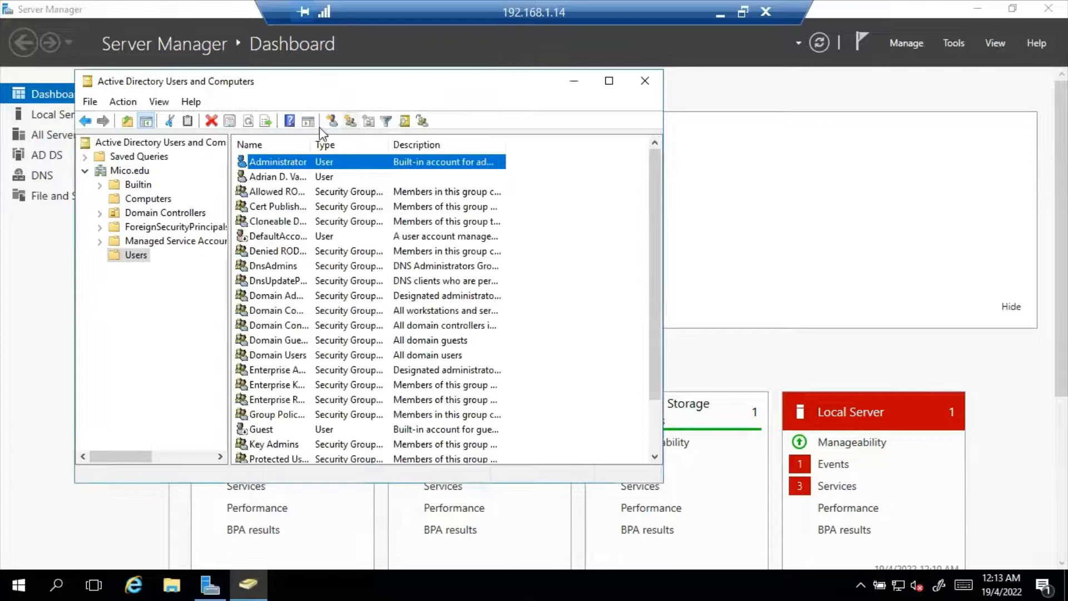
Step: On the new user's Member Of tab, showing only Domain Users, start adding a group
double_click(264, 177)
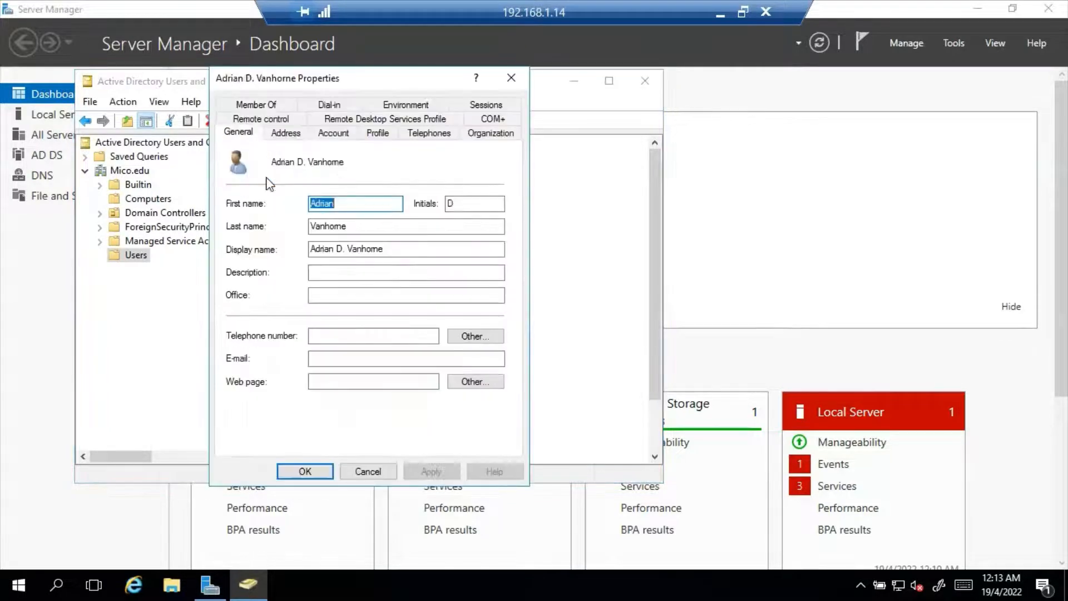
left_click(259, 105)
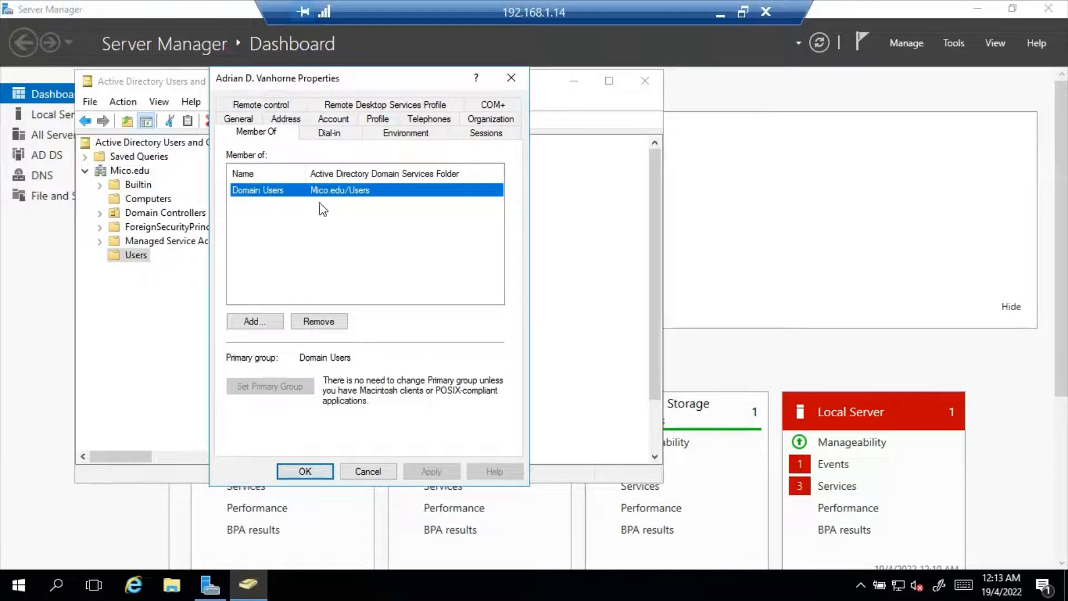
left_click(252, 323)
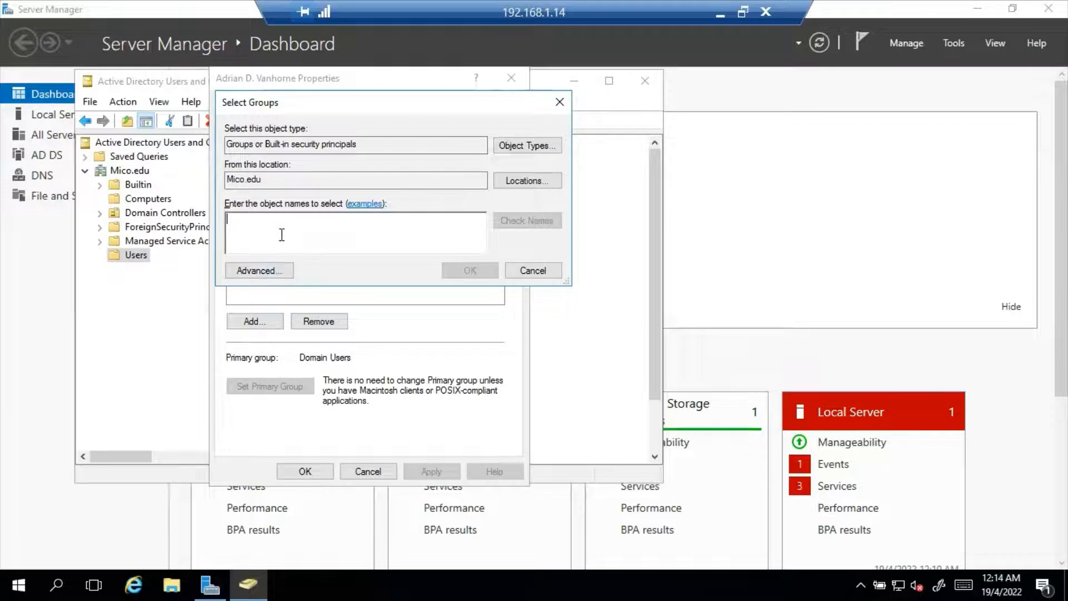
Step: Find the built-in Users group through an Advanced search and add the new user to it
left_click(264, 271)
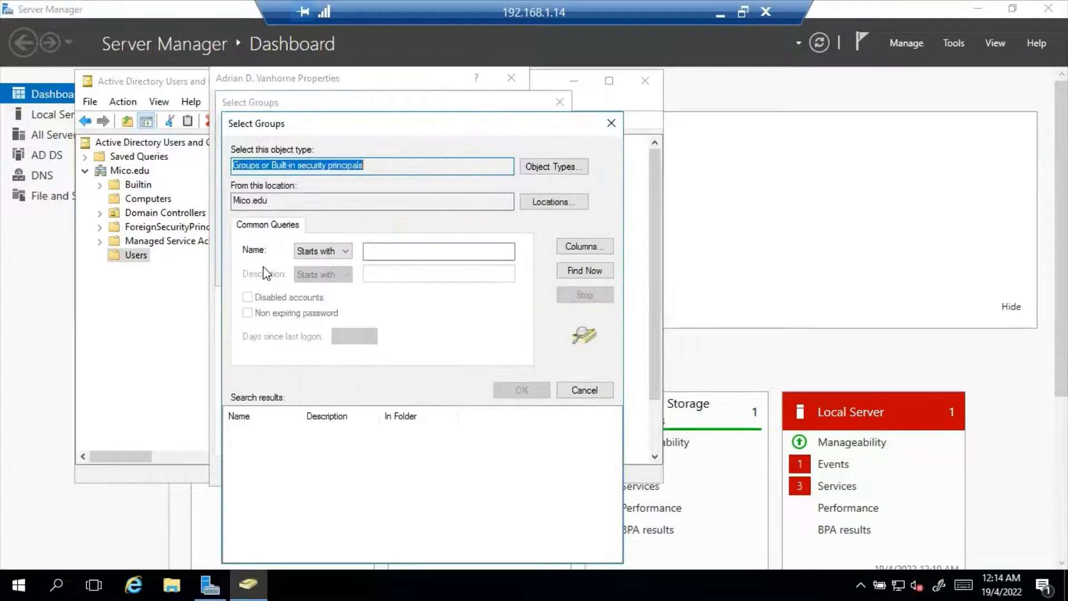
left_click(581, 273)
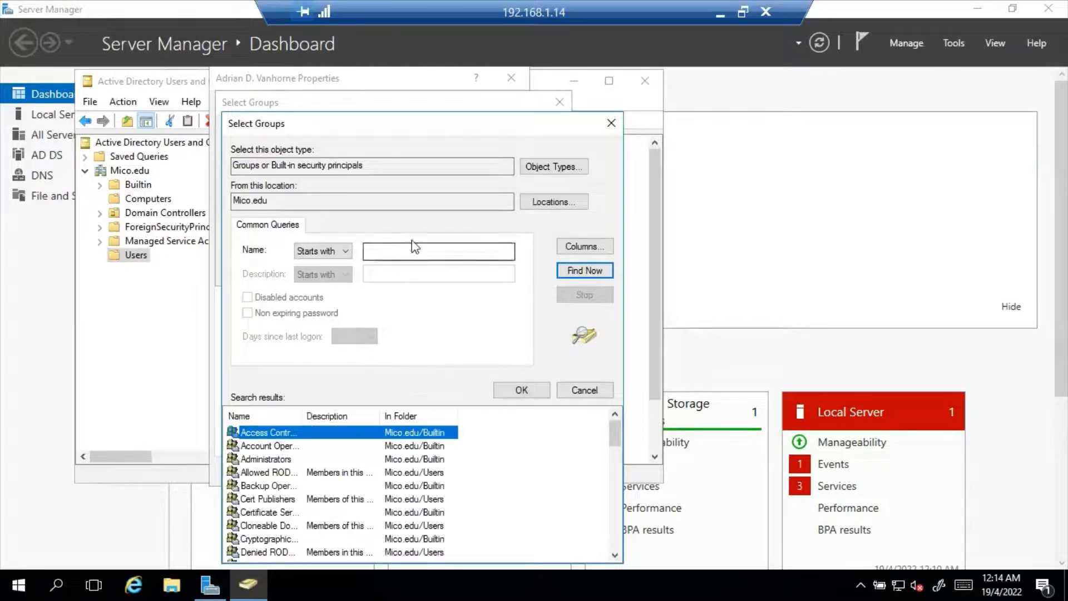
scroll(363, 428, "down", 2)
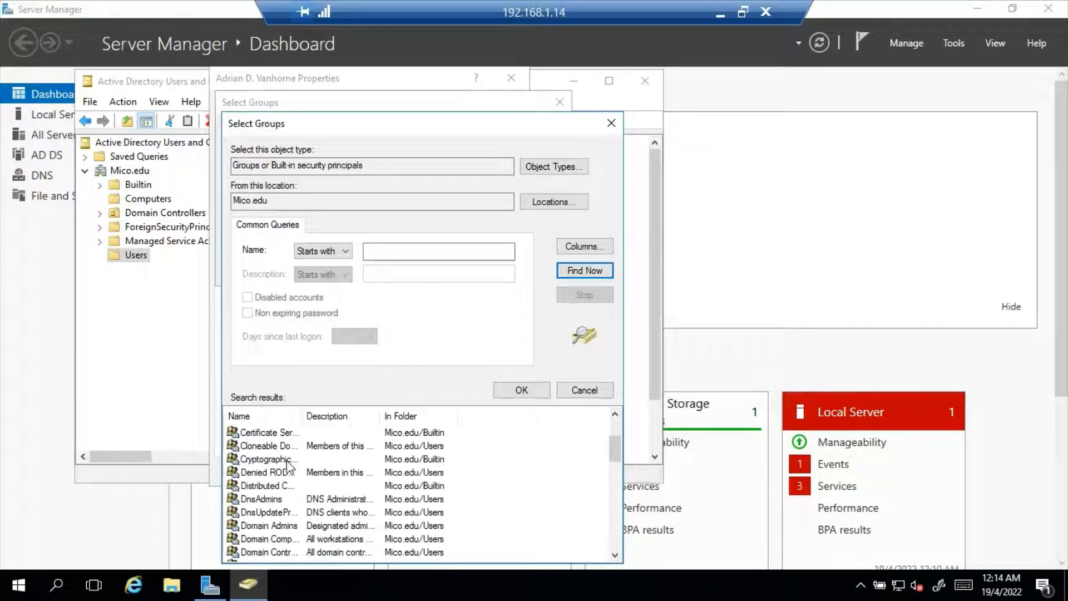
scroll(290, 466, "down", 3)
scroll(310, 468, "down", 3)
scroll(310, 468, "down", 5)
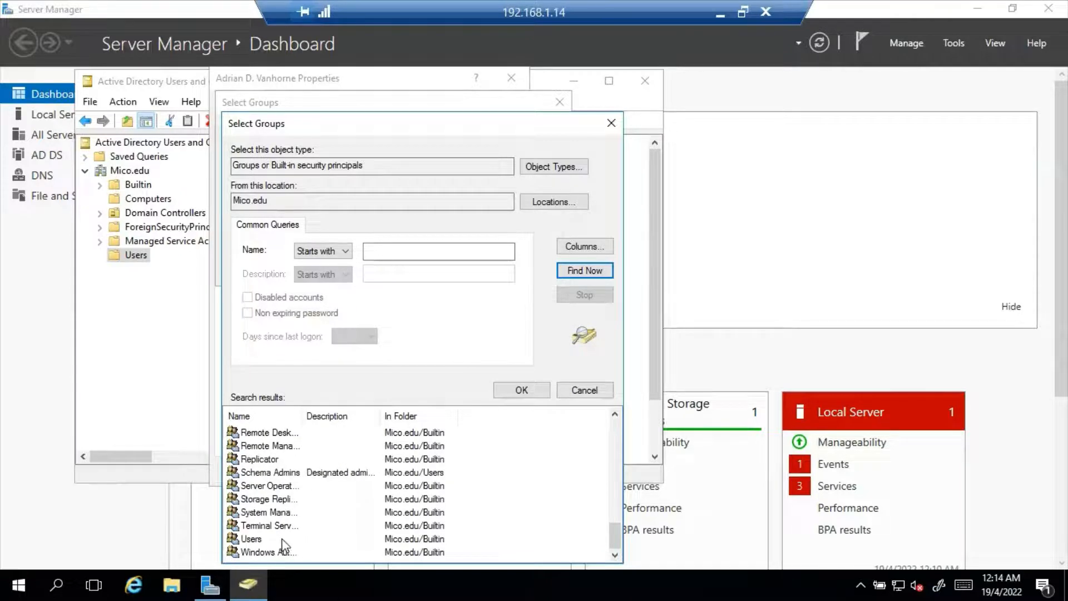
left_click(284, 540)
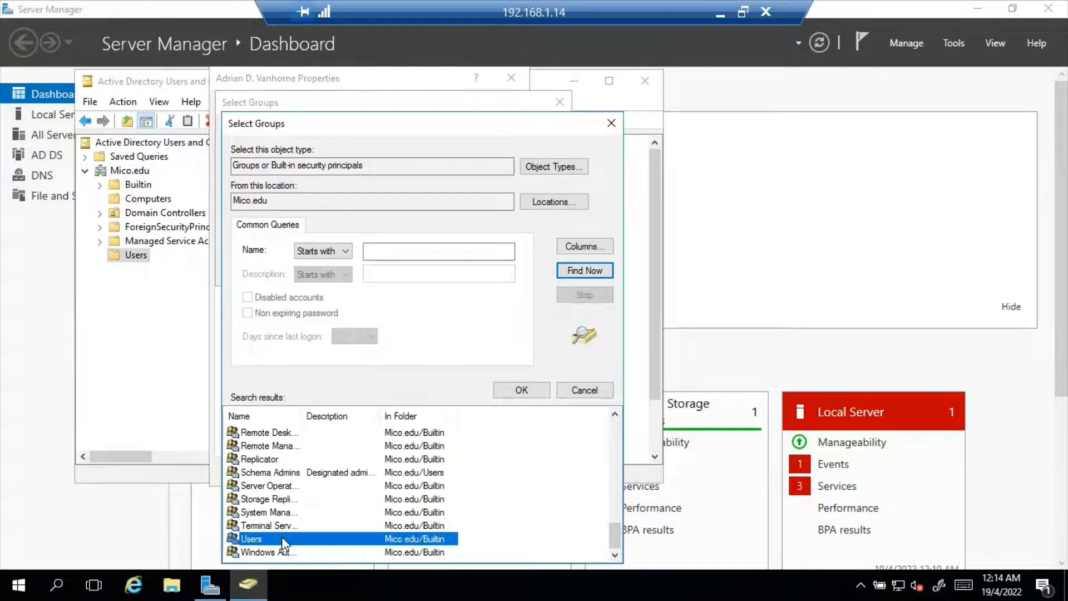
double_click(283, 539)
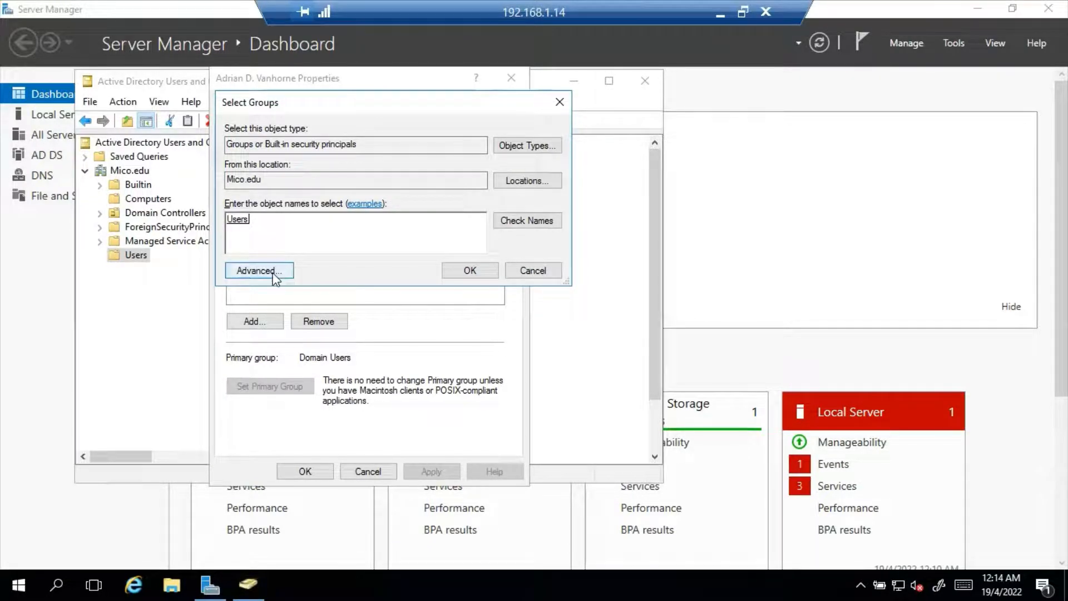
left_click(470, 271)
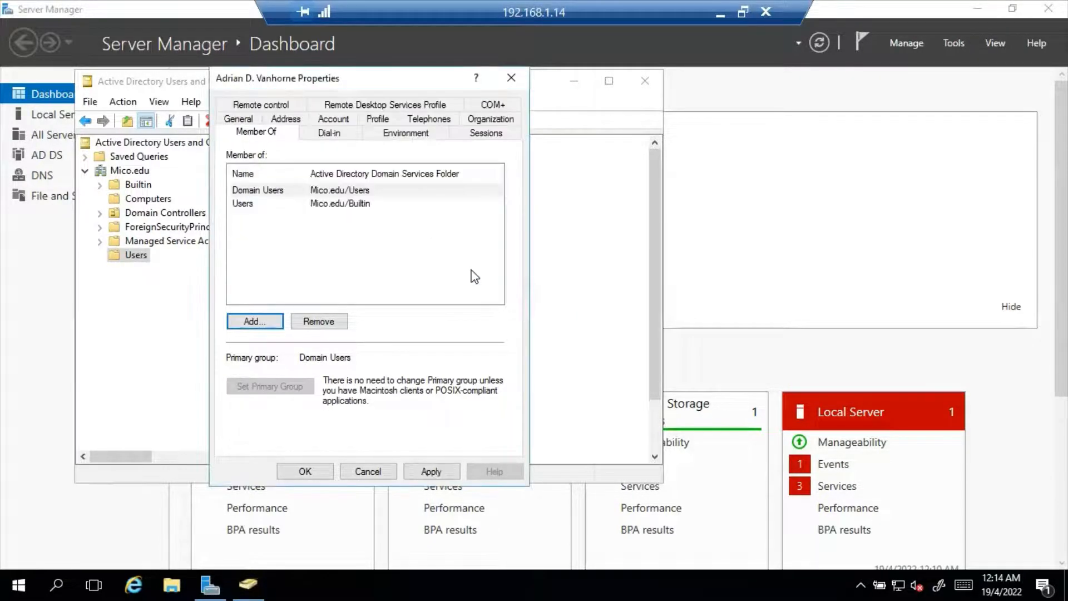
Step: Add the user to the Administrators group, chosen from a Find Now list of all domain groups
left_click(258, 323)
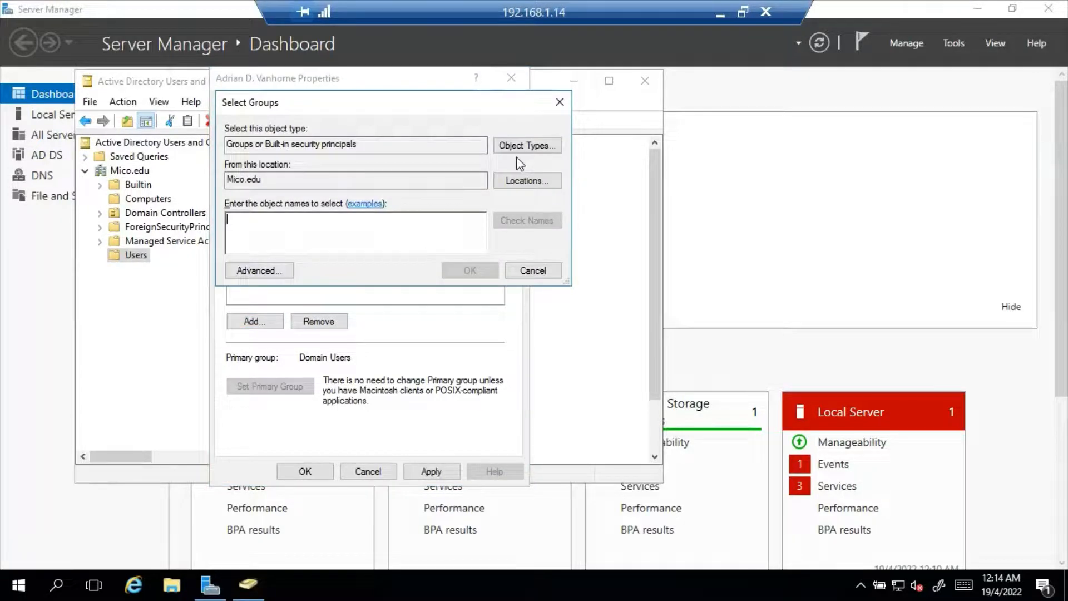
left_click(284, 274)
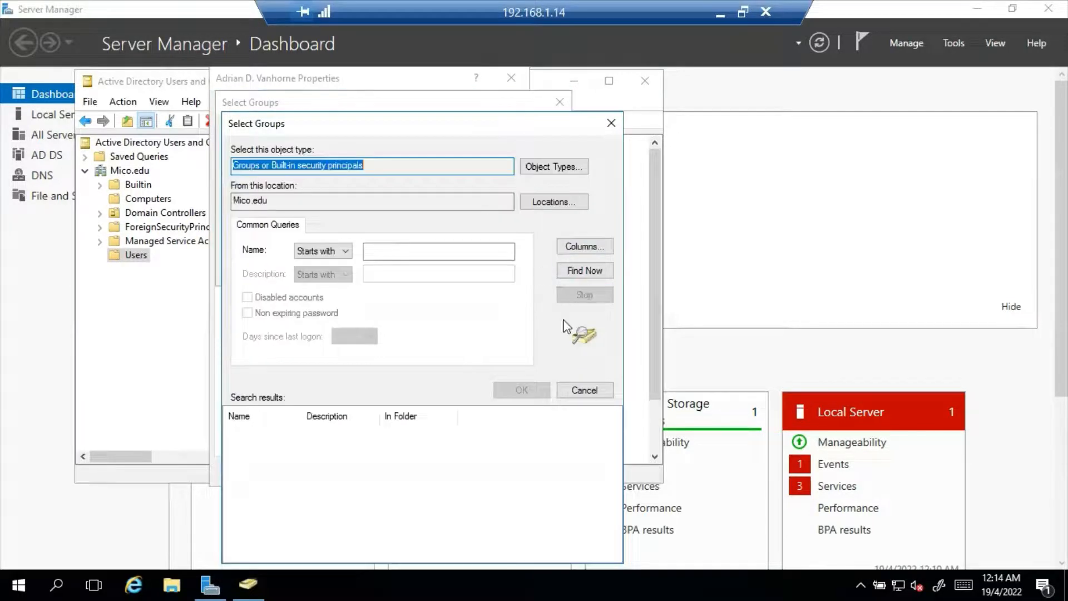
left_click(585, 271)
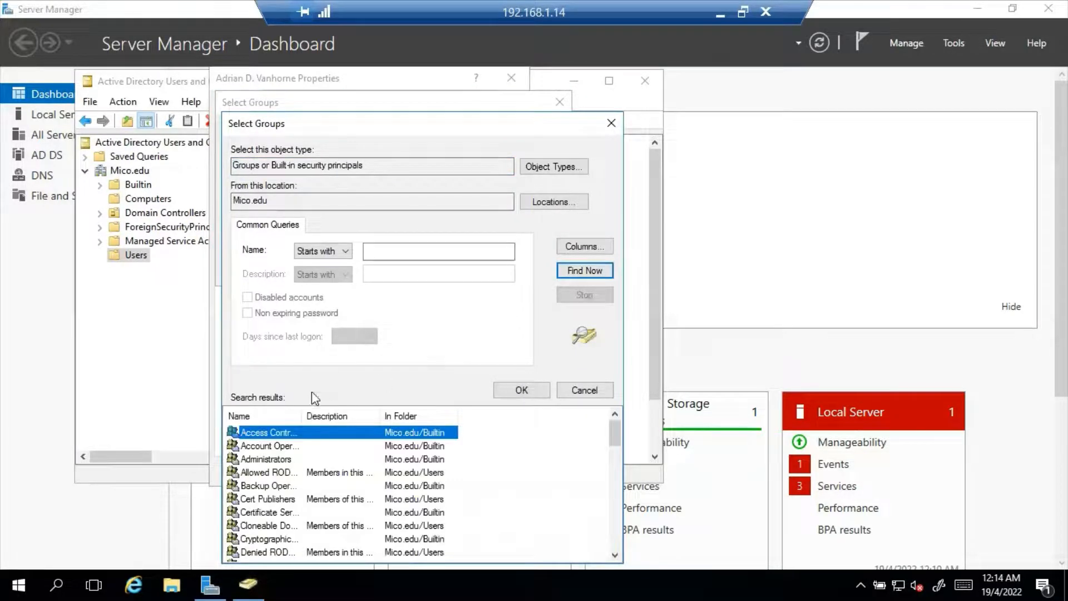
left_click(292, 461)
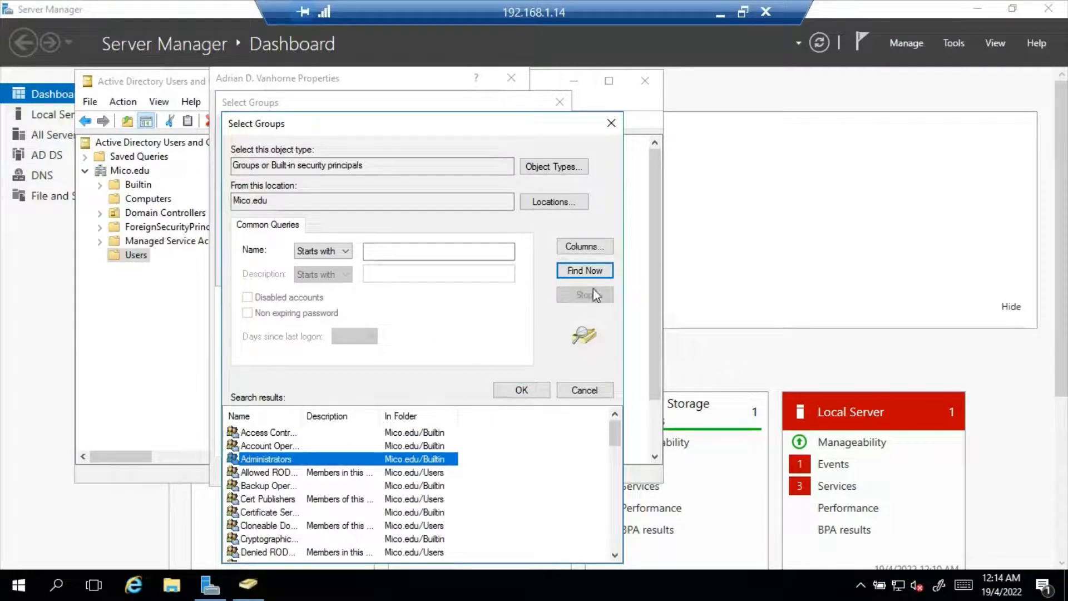
left_click(530, 394)
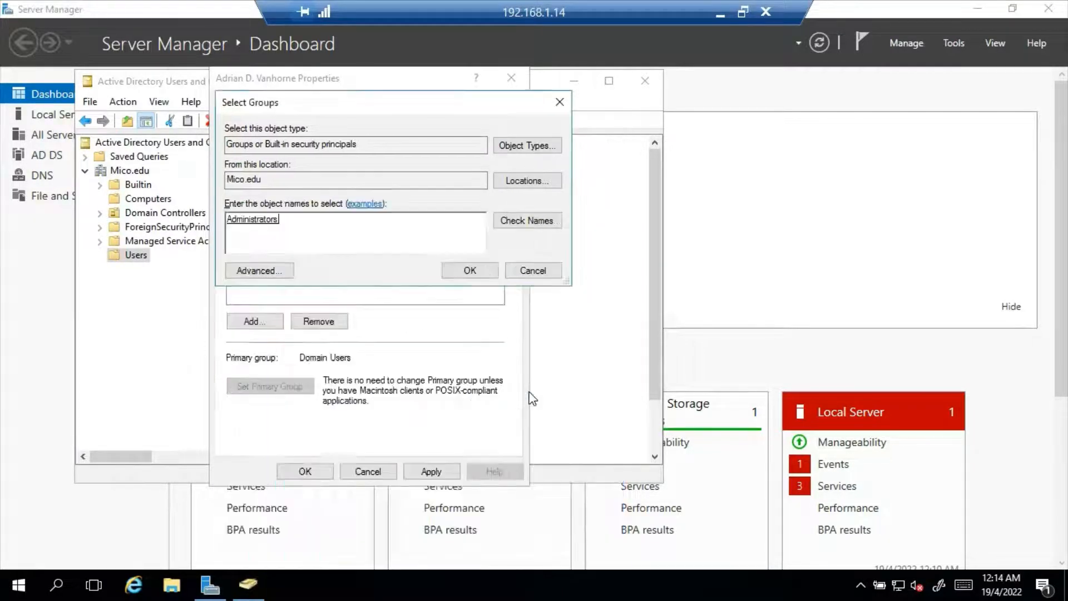
left_click(470, 271)
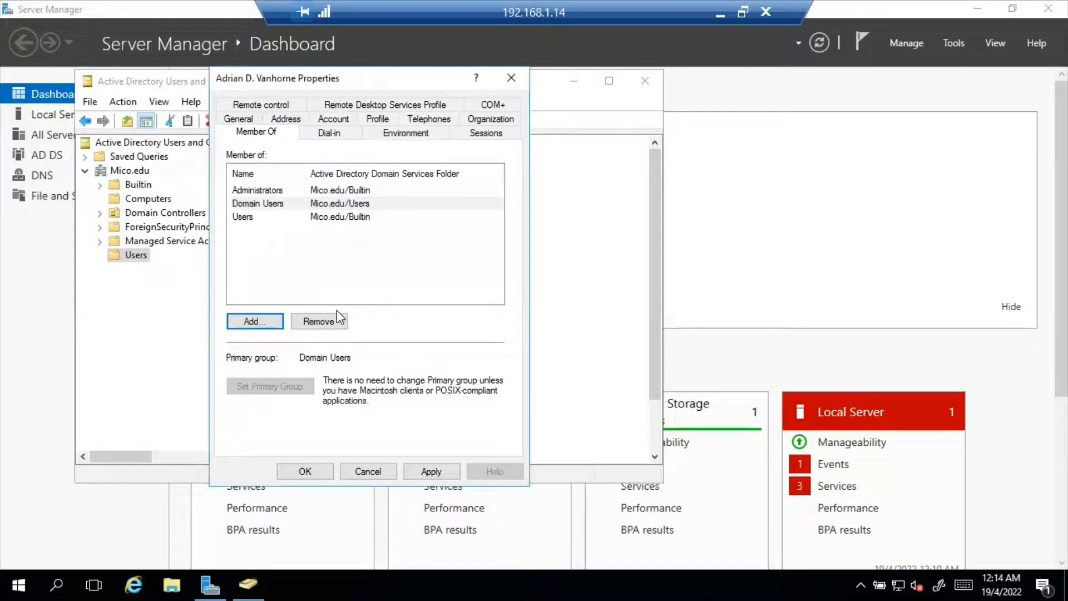
Step: Search the domain's groups for another membership, highlighting Domain Admins
left_click(267, 323)
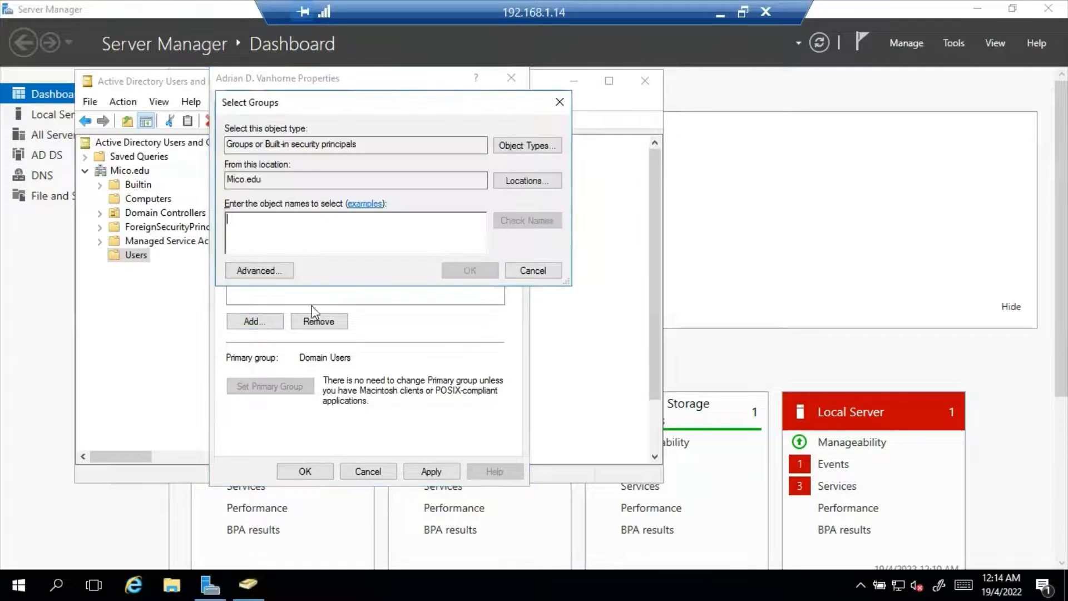
left_click(261, 271)
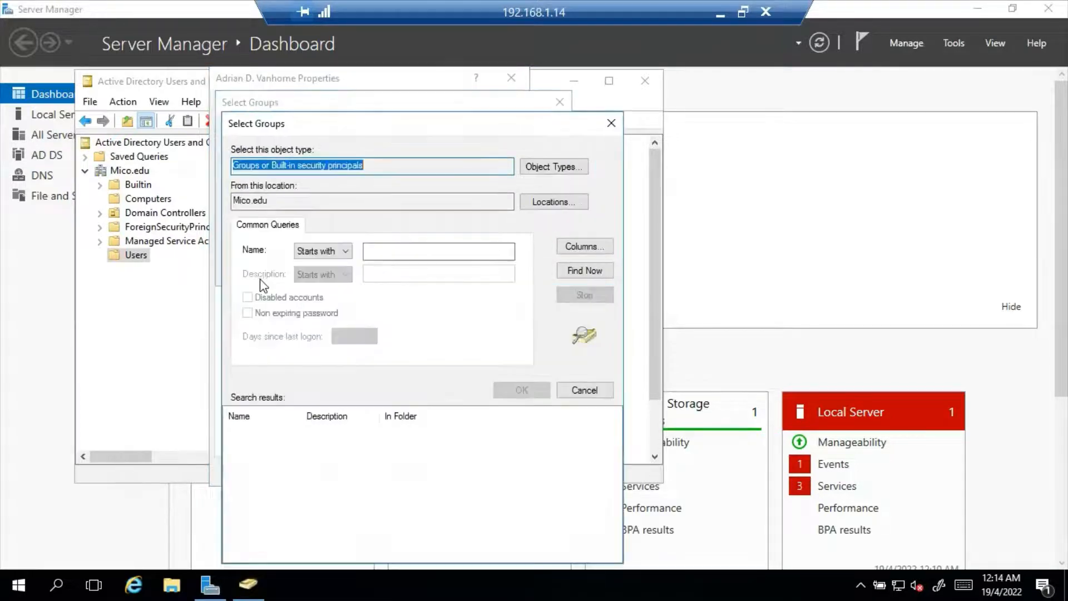
left_click(587, 271)
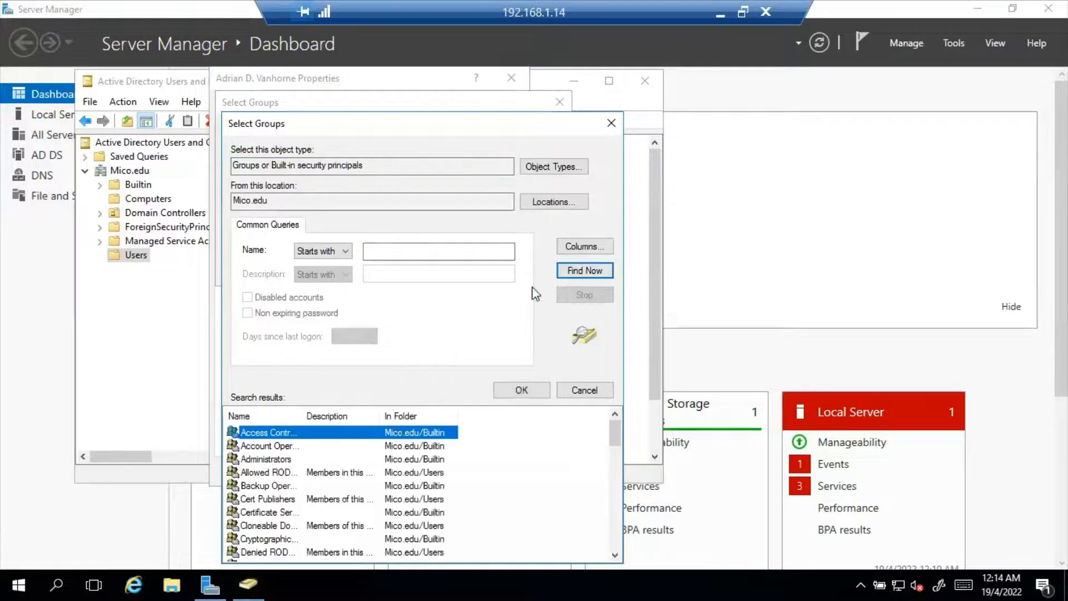
scroll(337, 482, "down", 2)
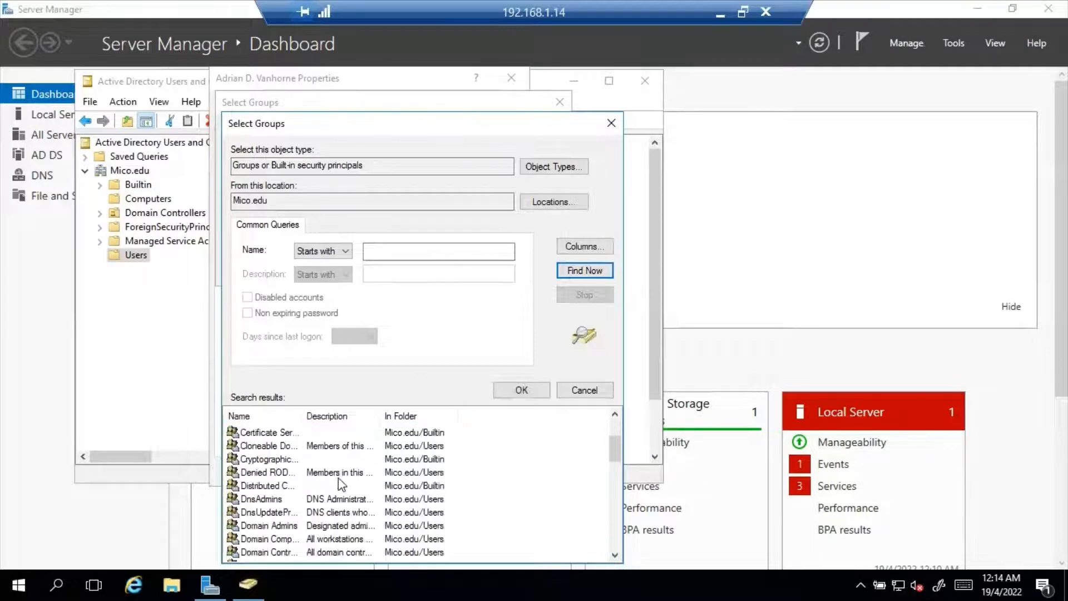
scroll(340, 484, "down", 4)
scroll(340, 484, "up", 2)
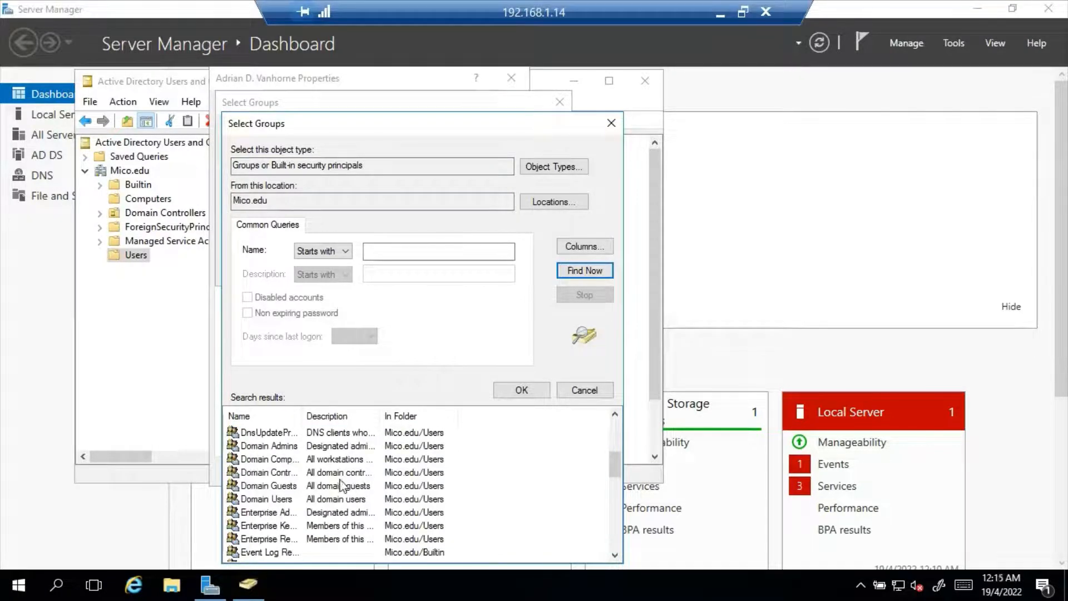
left_click(291, 448)
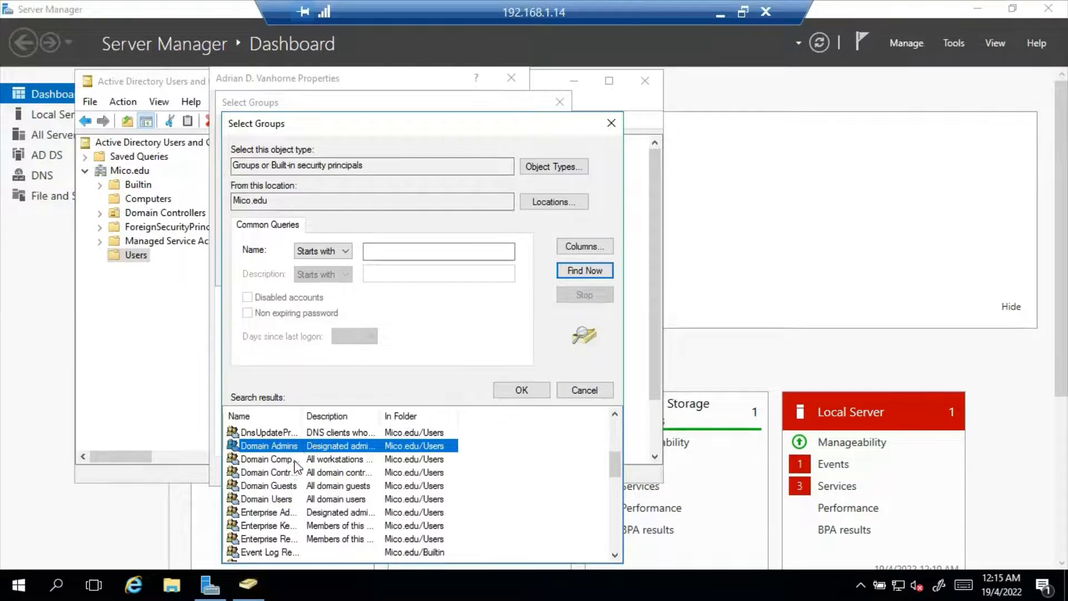
scroll(295, 467, "down", 7)
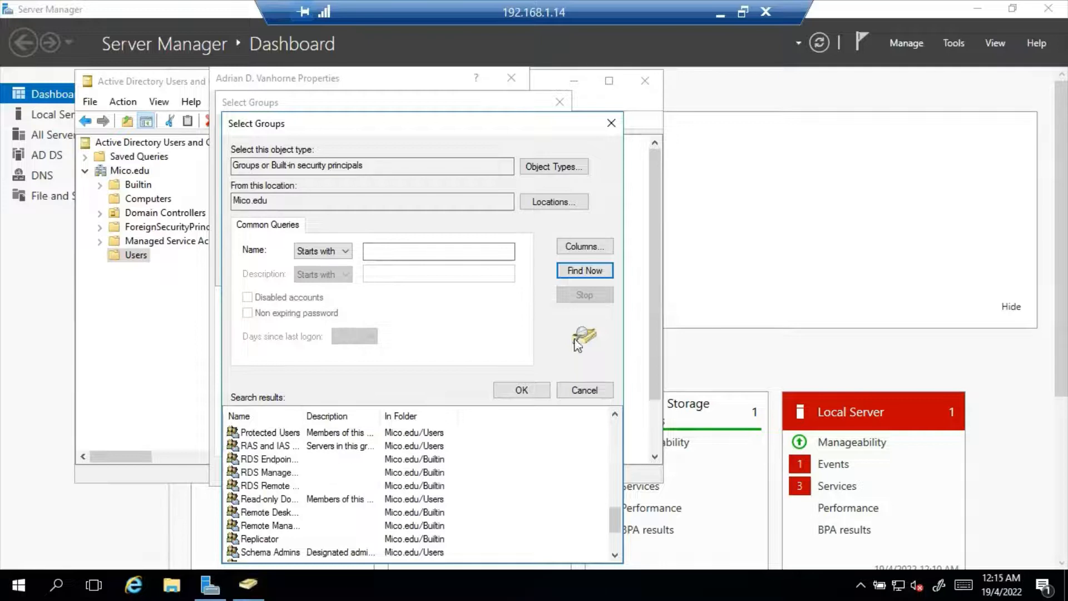
Step: Cancel the extra group selection, then apply and save the user's memberships
left_click(615, 122)
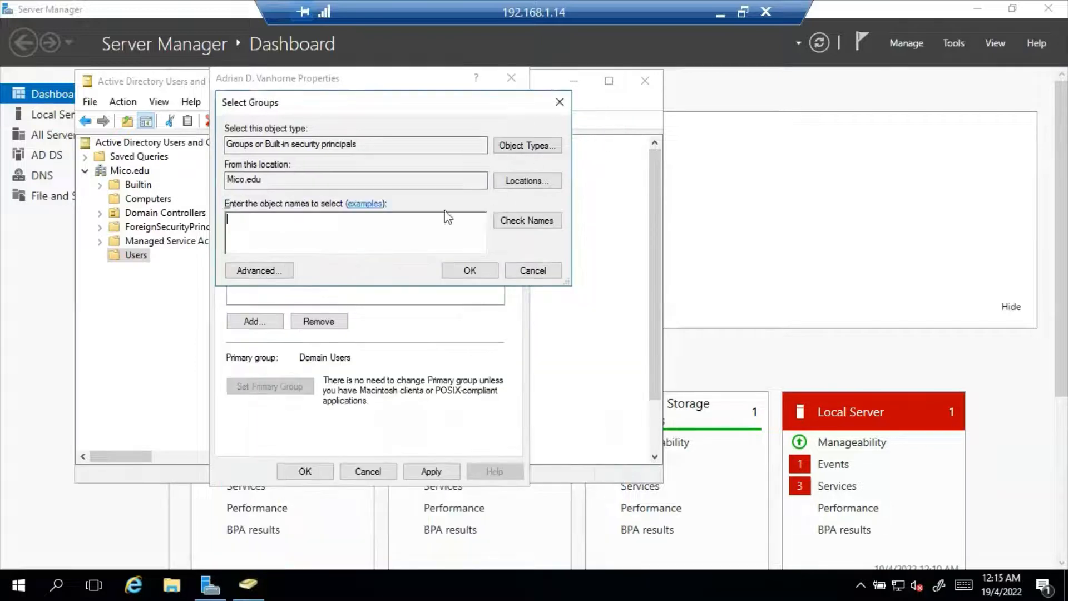
left_click(539, 276)
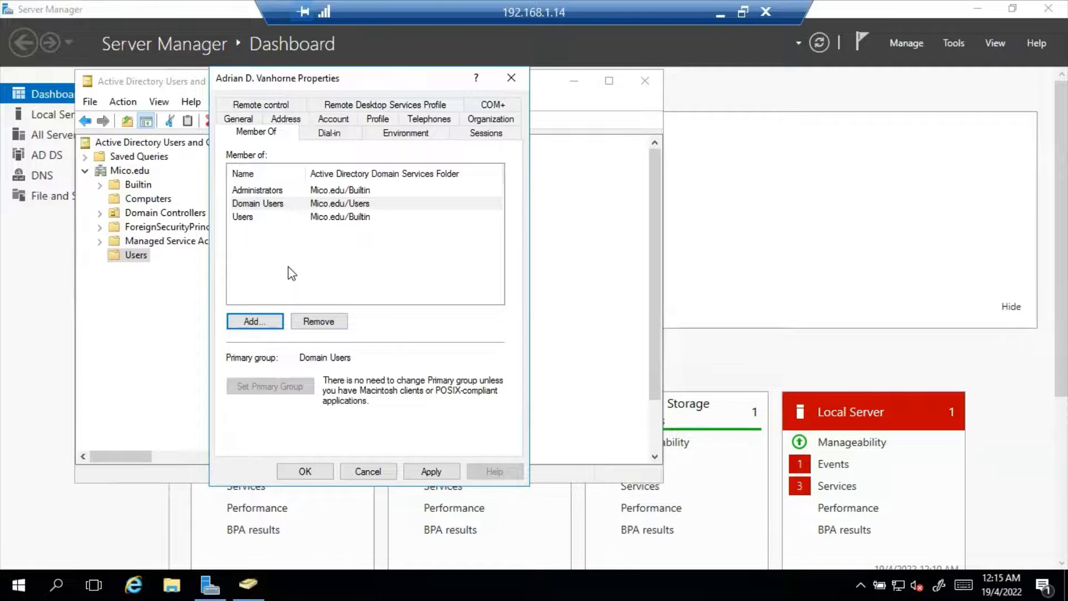
left_click(439, 472)
left_click(305, 471)
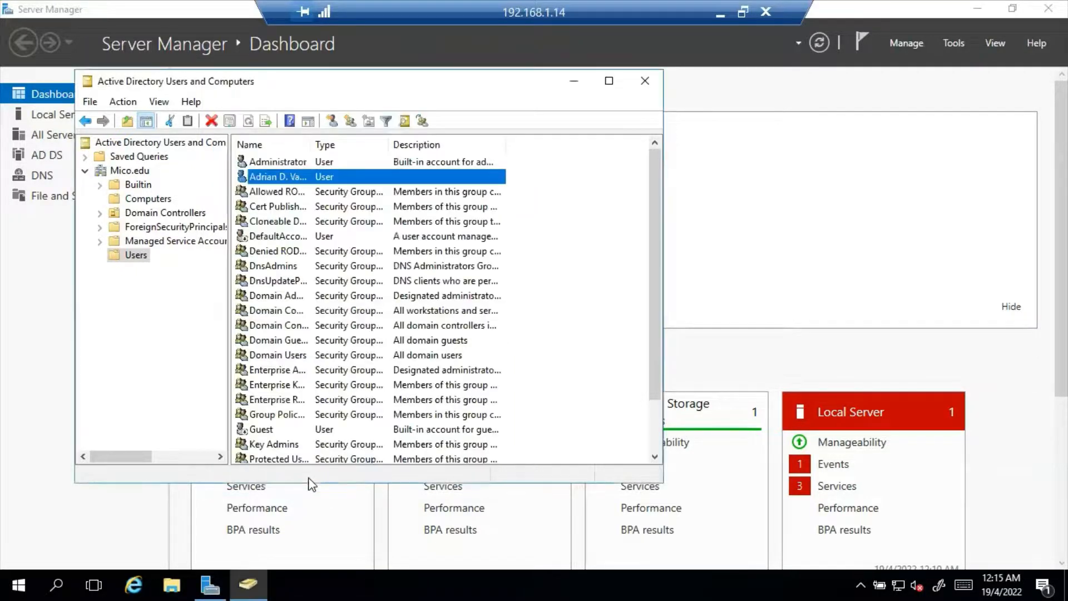
Step: Close the AD console and open the Wireless Network Connection's properties
left_click(645, 80)
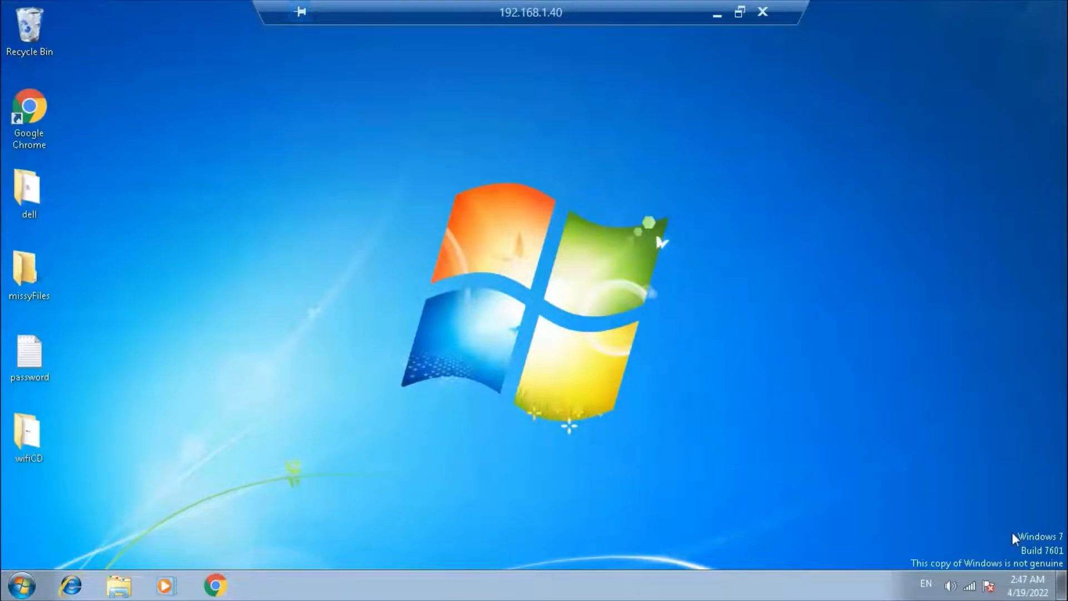
right_click(972, 583)
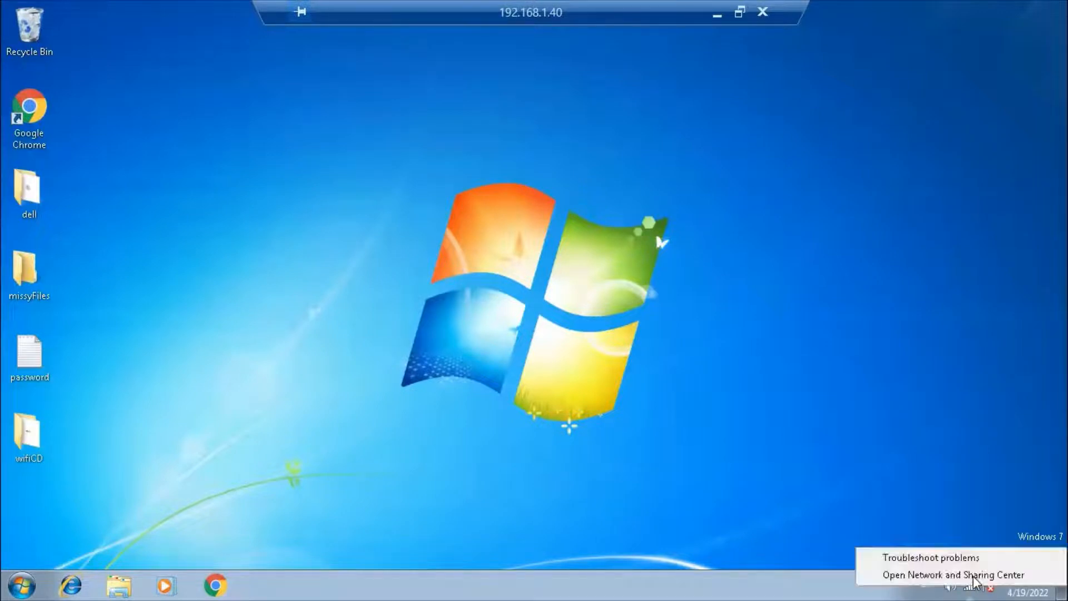
left_click(941, 575)
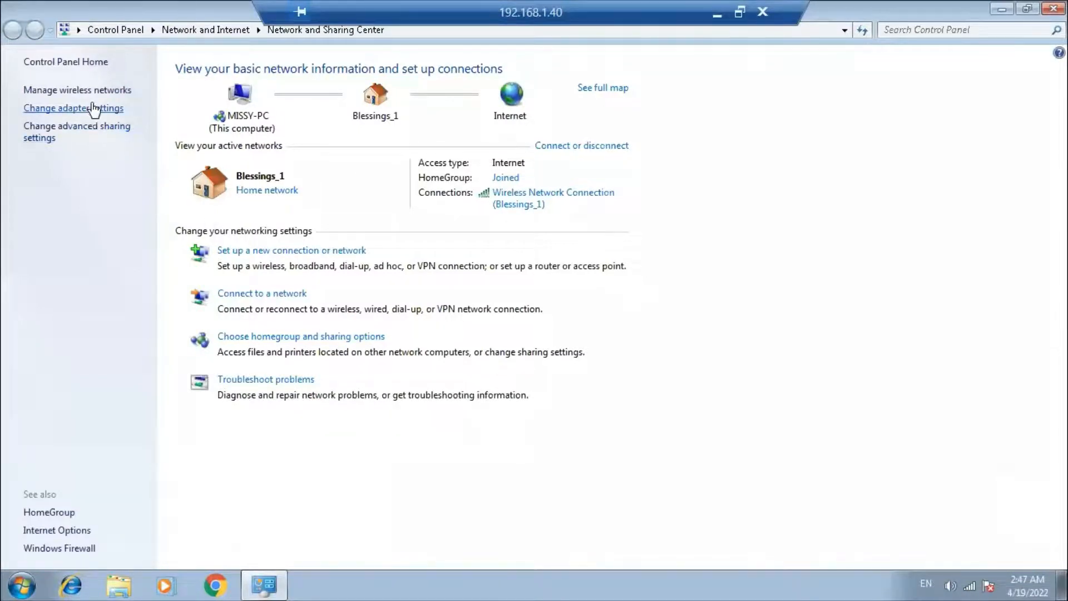
left_click(95, 108)
right_click(127, 102)
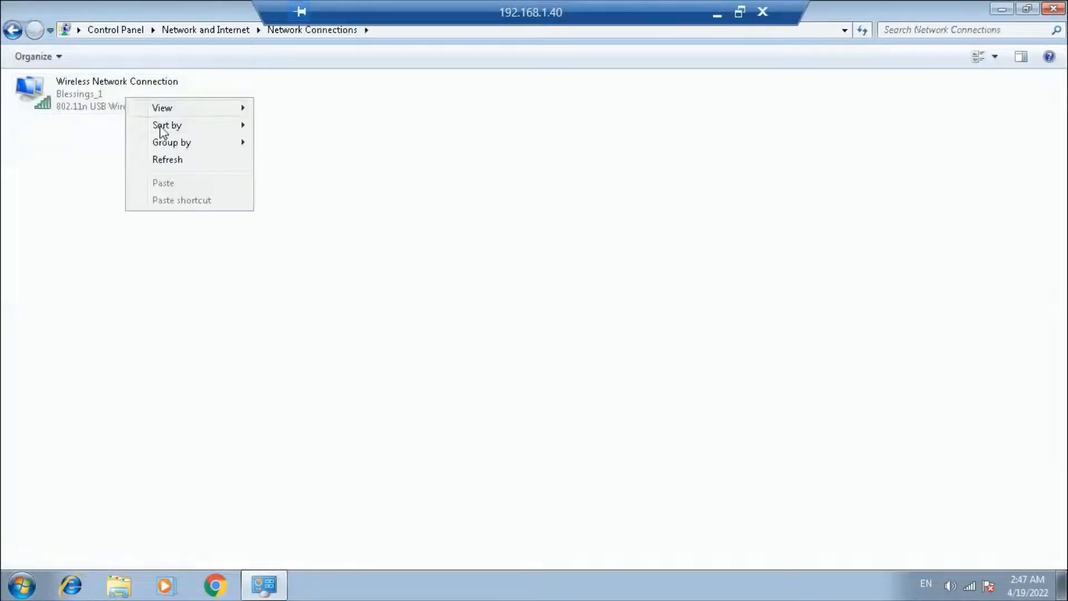
left_click(79, 93)
right_click(75, 89)
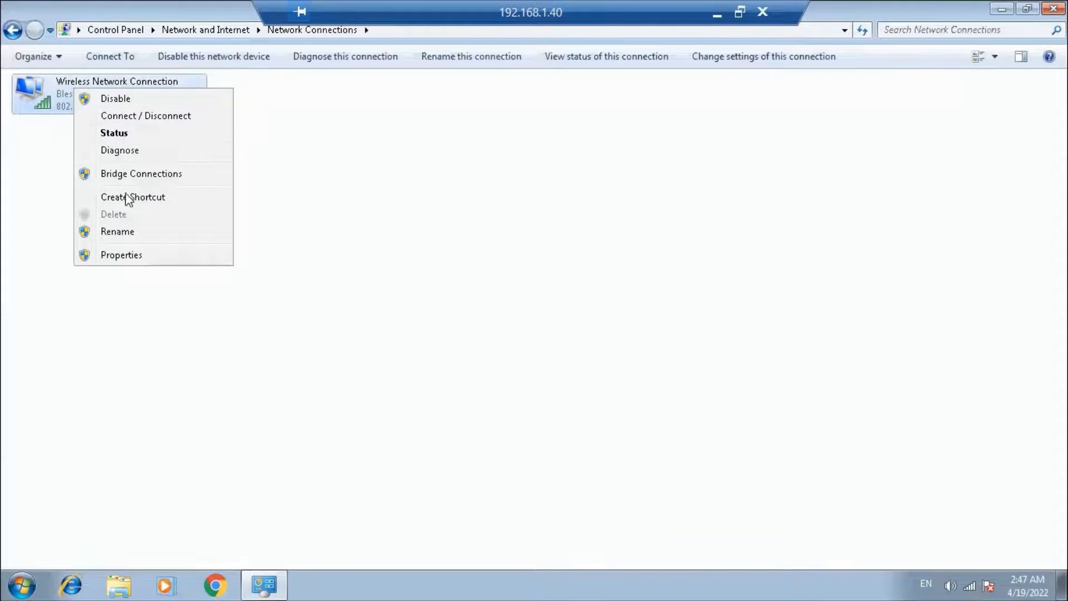
left_click(132, 257)
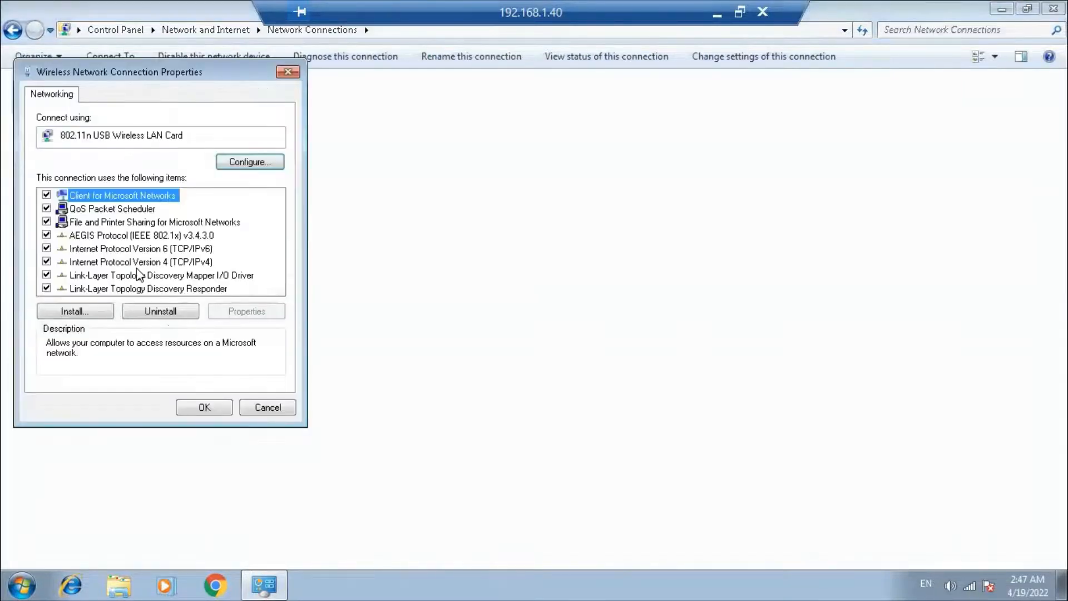
Step: Confirm the IPv4 preferred DNS server is 192.168.1.14, then close everything unchanged
left_click(149, 262)
double_click(149, 263)
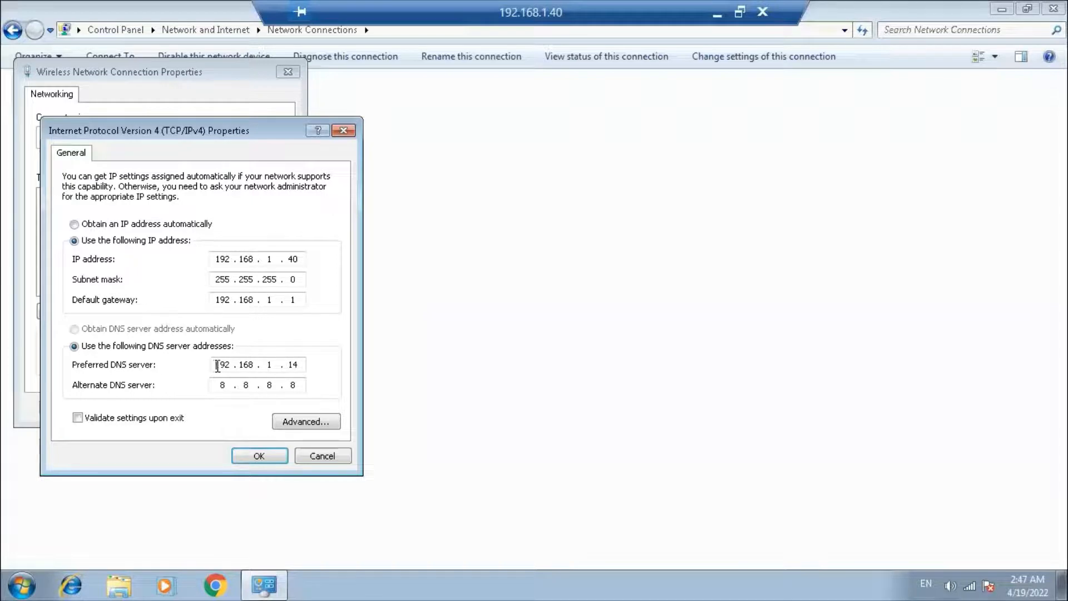
left_click_drag(218, 366, 307, 365)
left_click(323, 457)
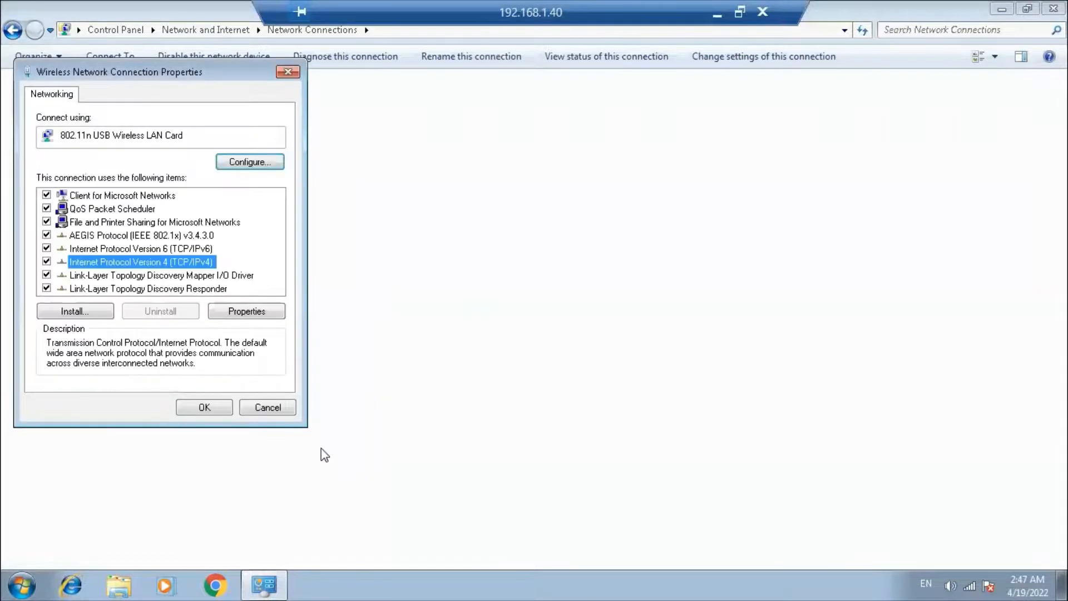
left_click(287, 76)
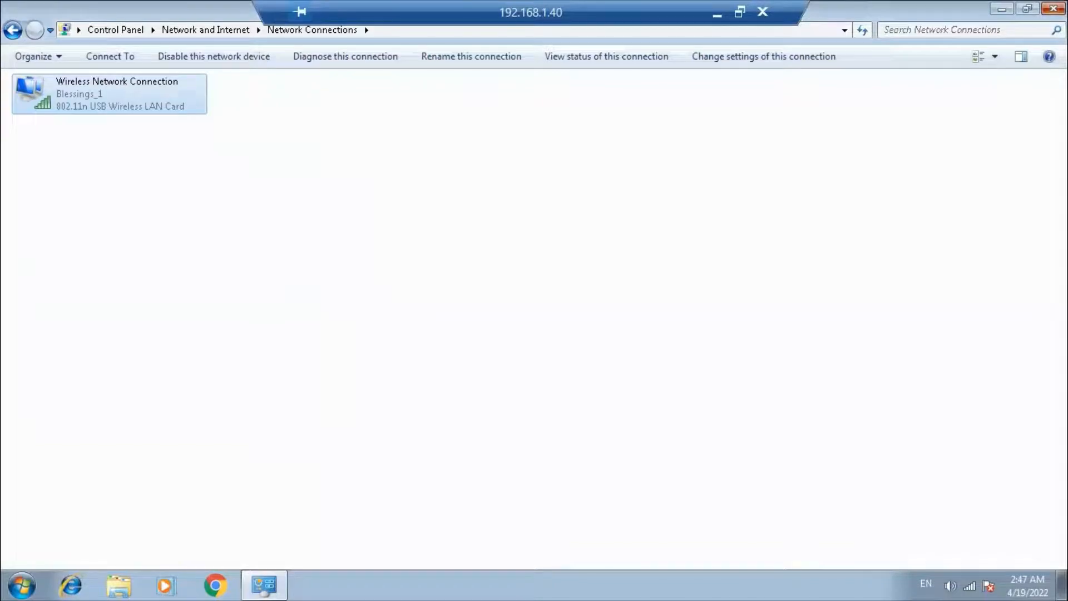
left_click(1054, 8)
Step: Bring up the Computer Name/Domain Changes settings from Computer's system properties
left_click(22, 585)
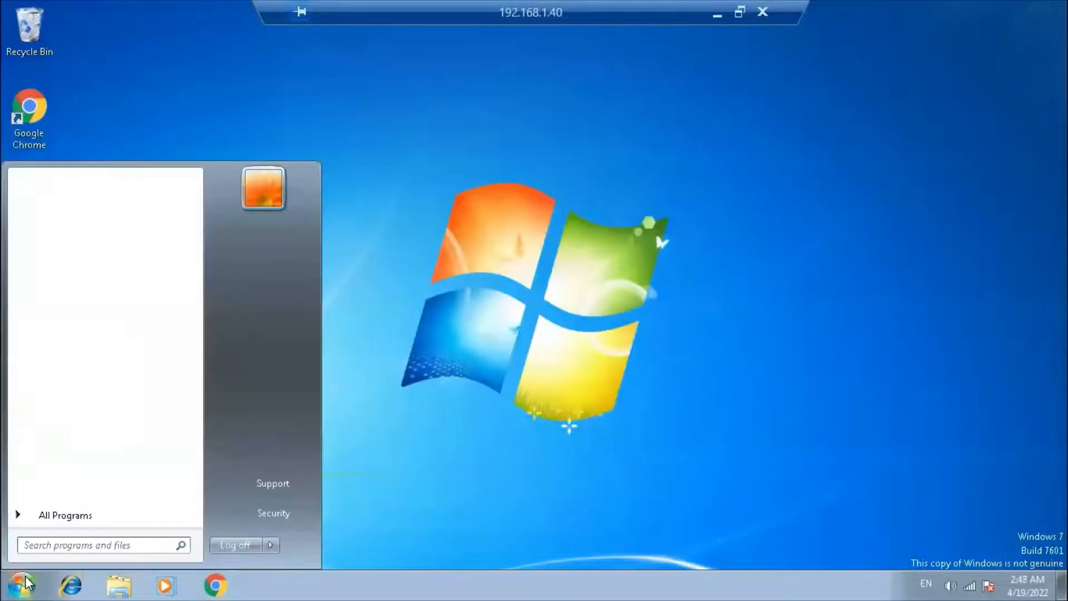
right_click(273, 374)
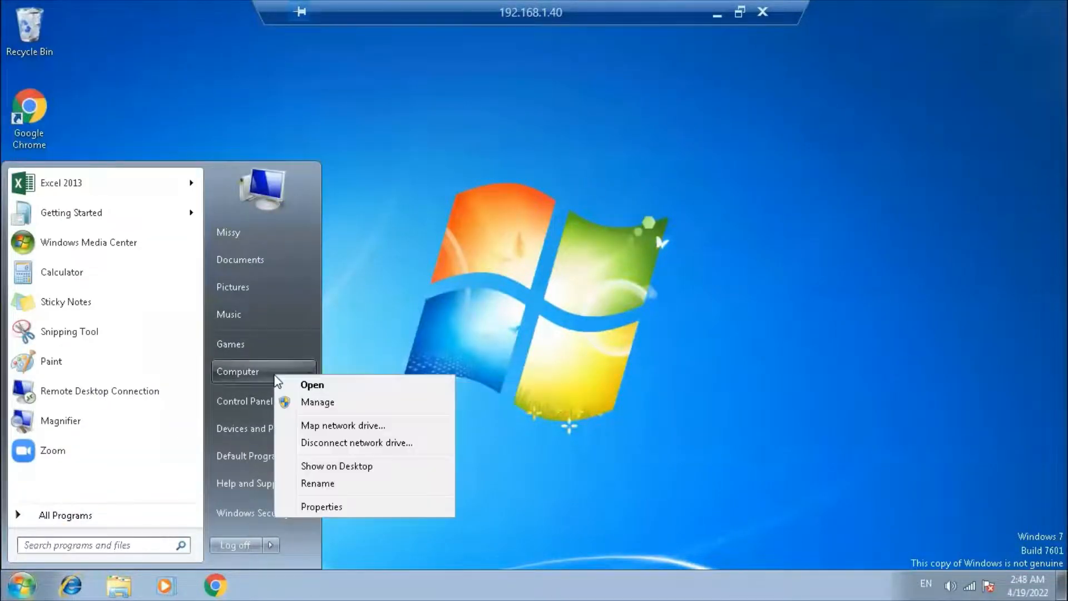
left_click(323, 508)
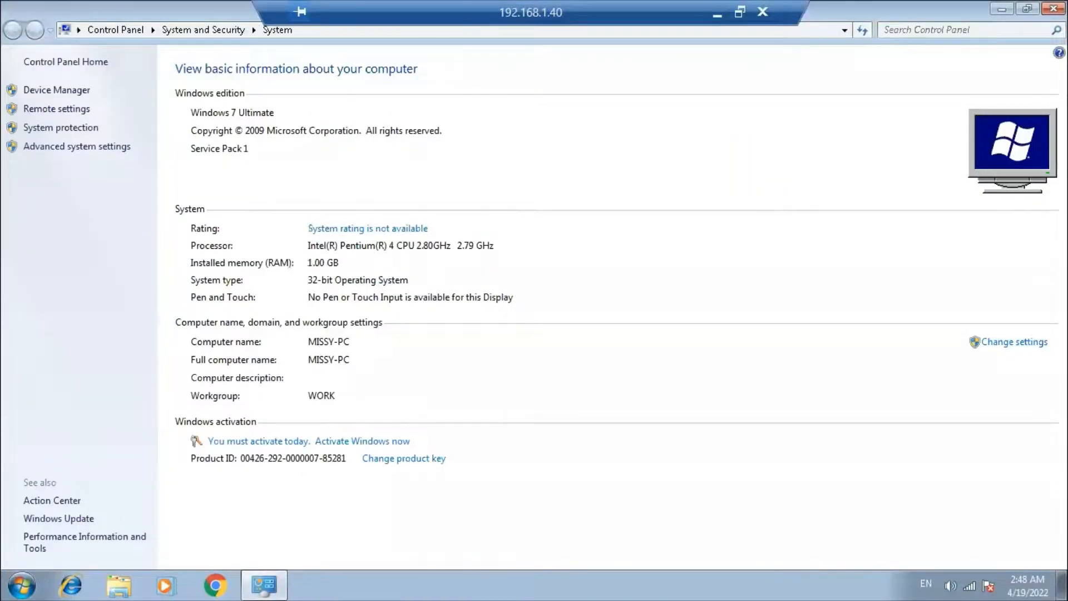
left_click(1015, 343)
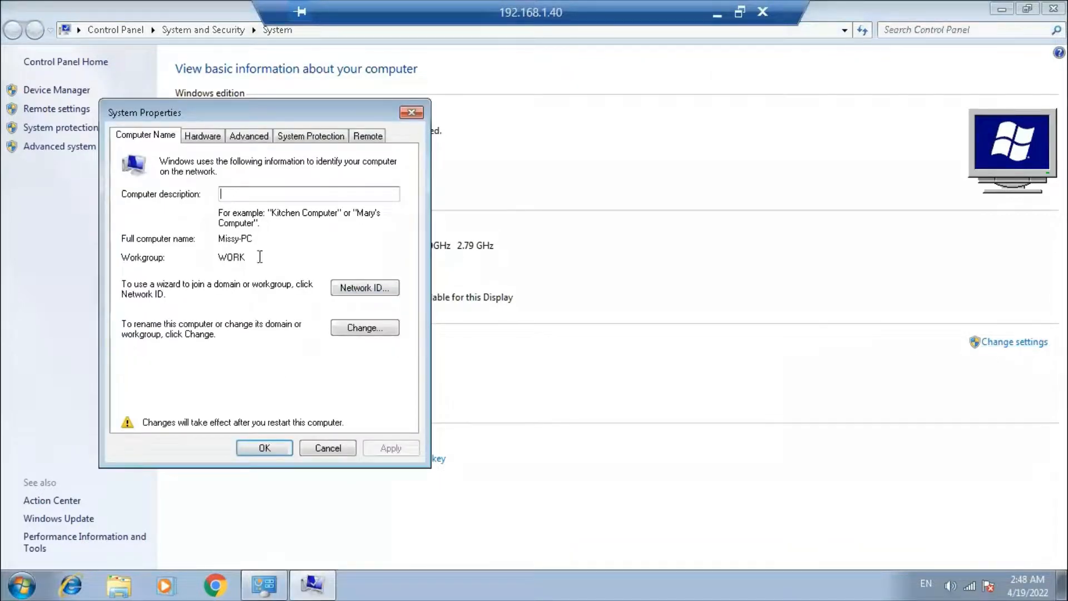
left_click(360, 326)
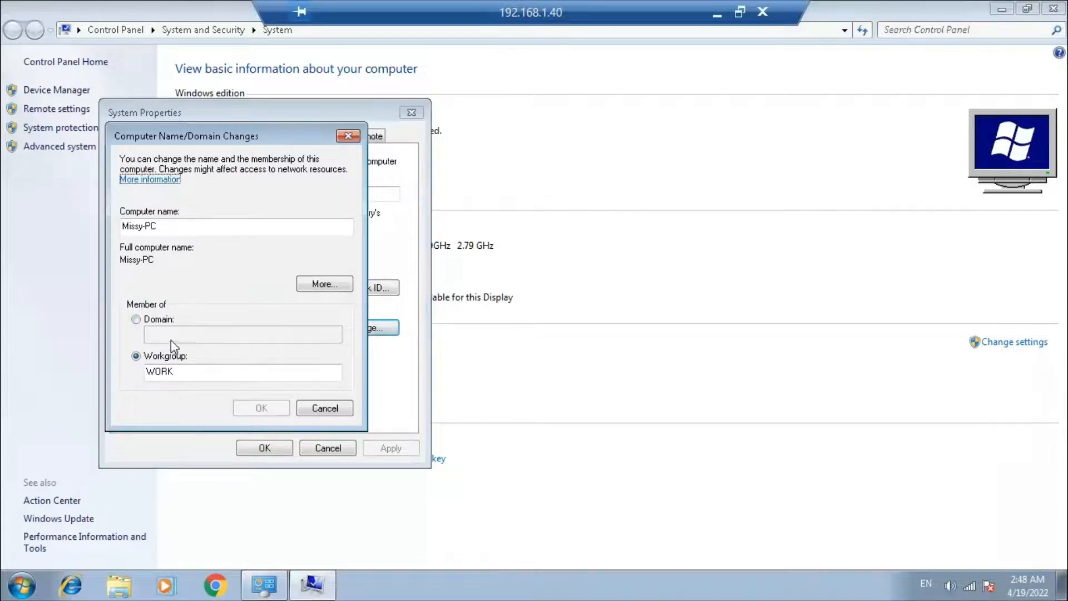
Step: Switch MISSY-PC from the WORK workgroup to the Mico domain and submit
left_click(154, 320)
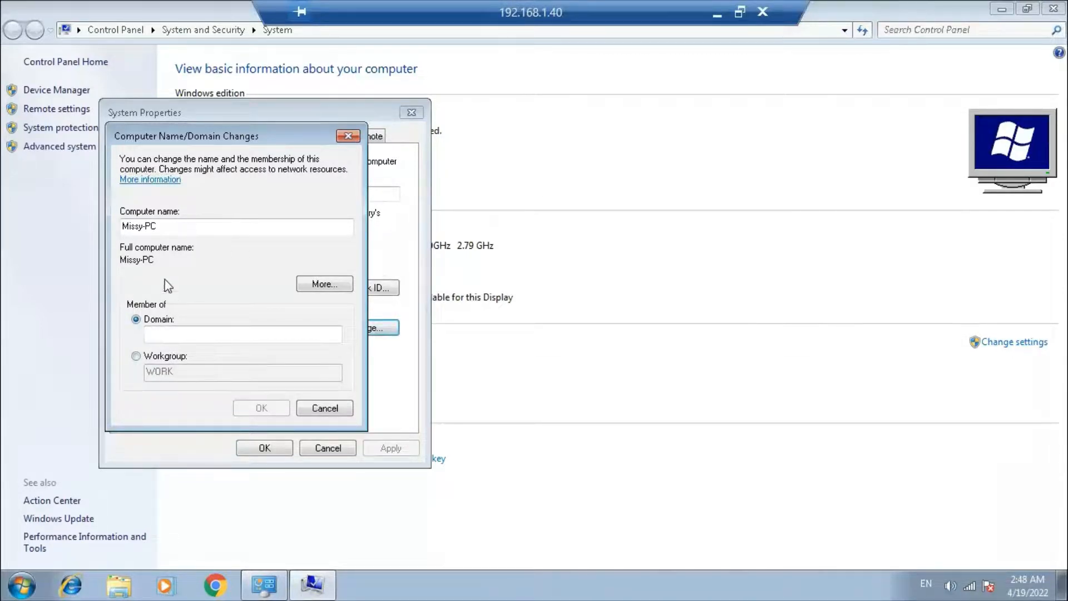
left_click_drag(157, 227, 109, 228)
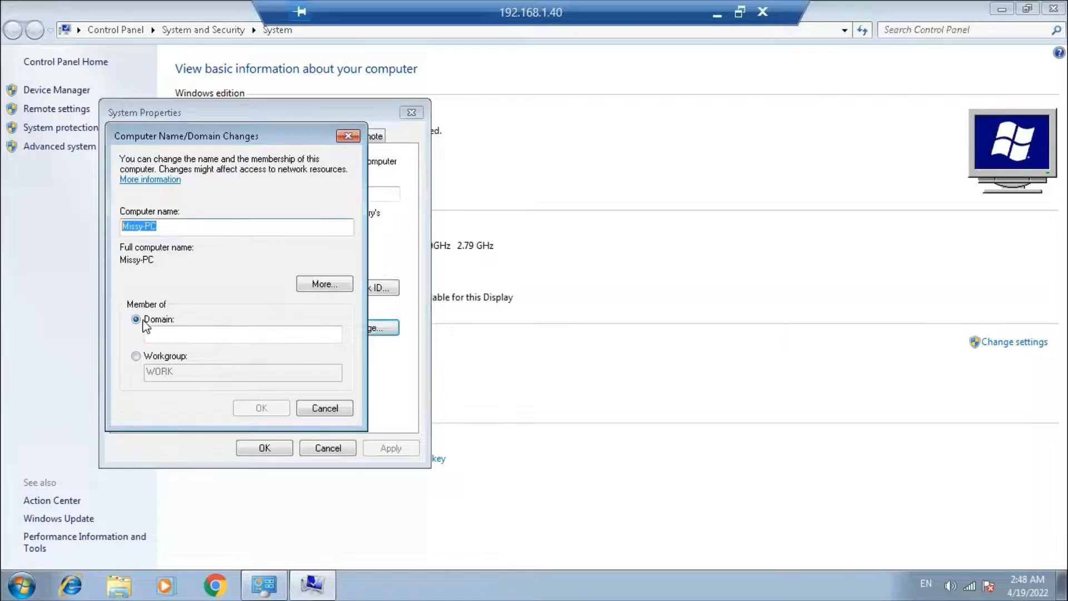
left_click(167, 335)
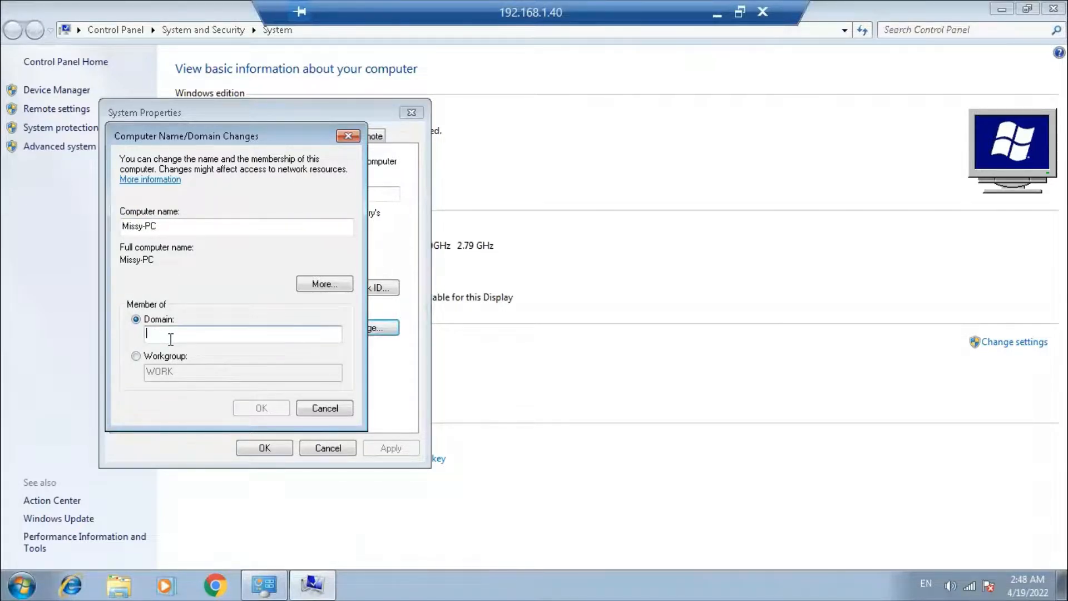
type("Mico")
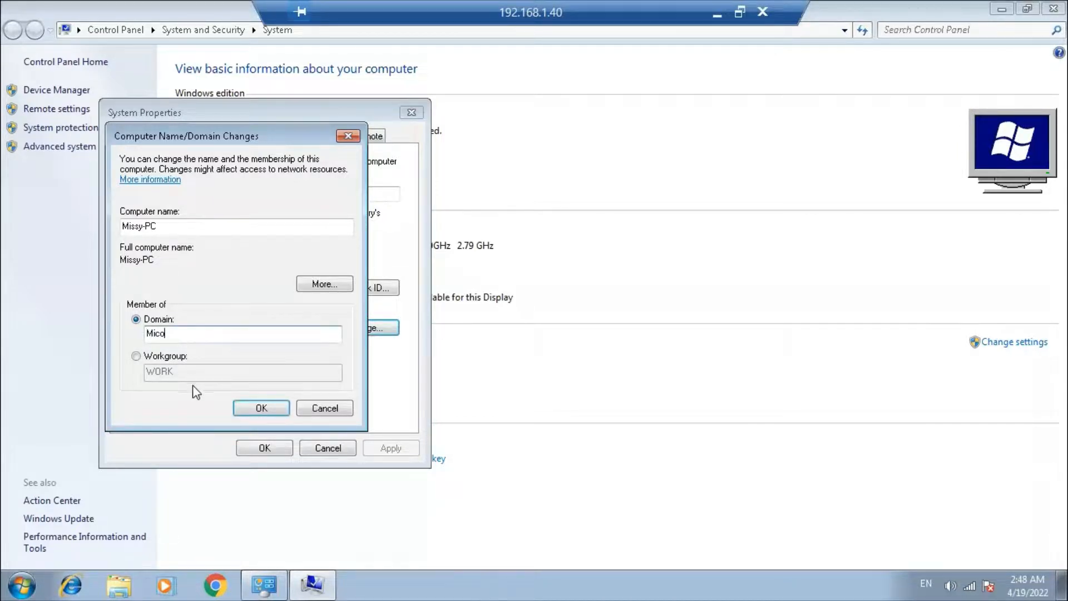
left_click(253, 409)
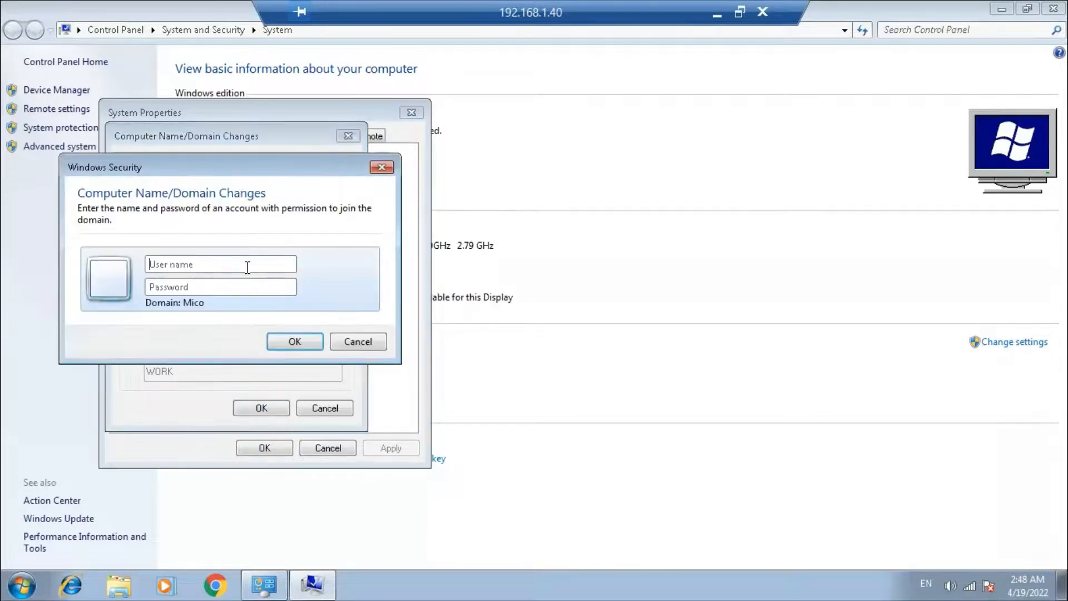
Step: Authorize the domain join with the domain administrator's user name and password
type("a")
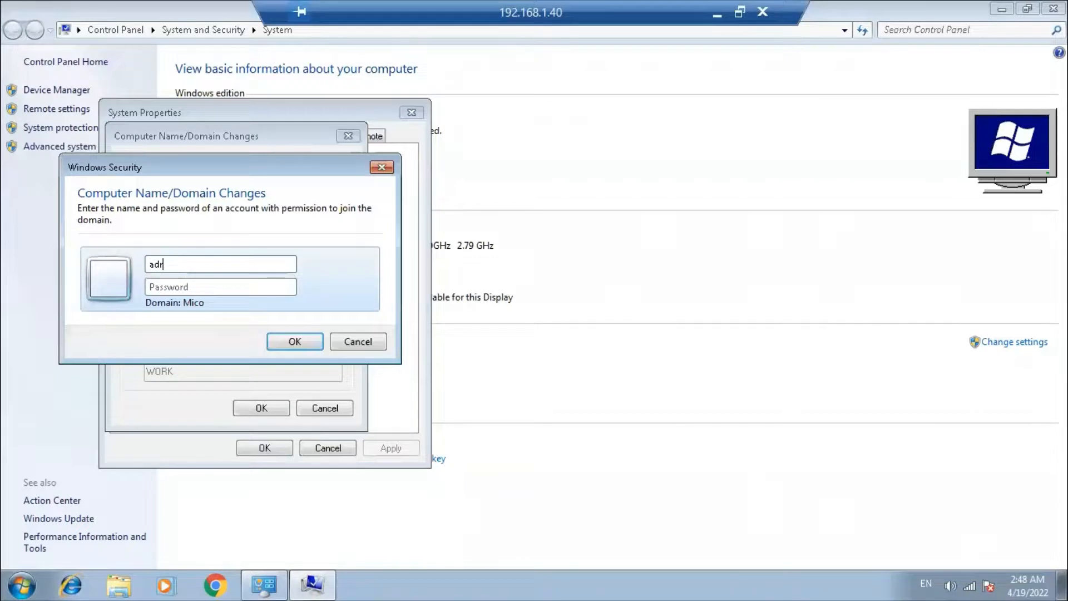
type("dministrator")
key("Tab")
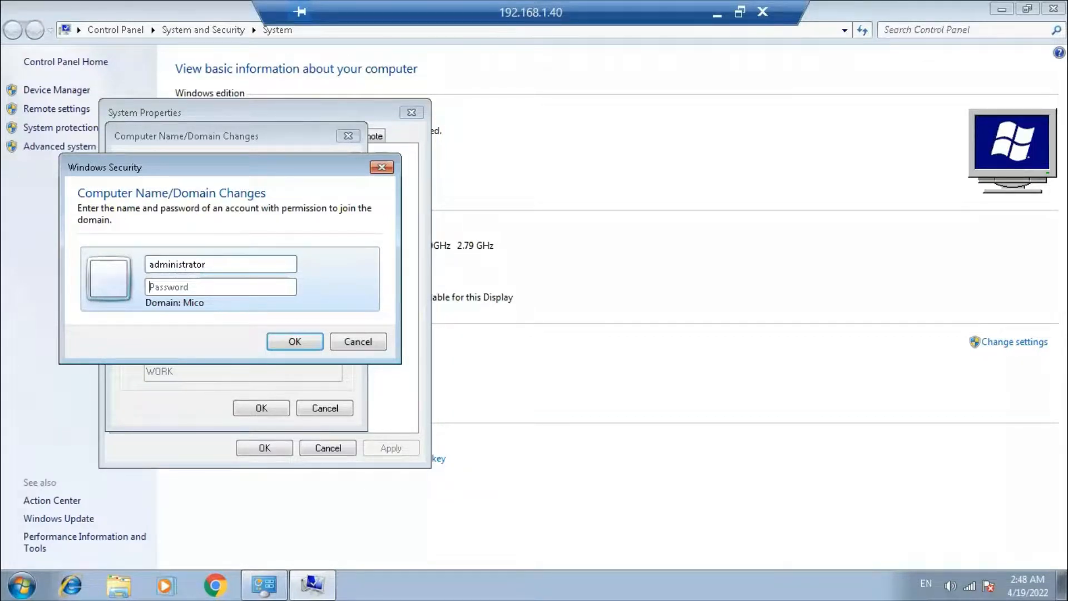
type("•")
key("Return")
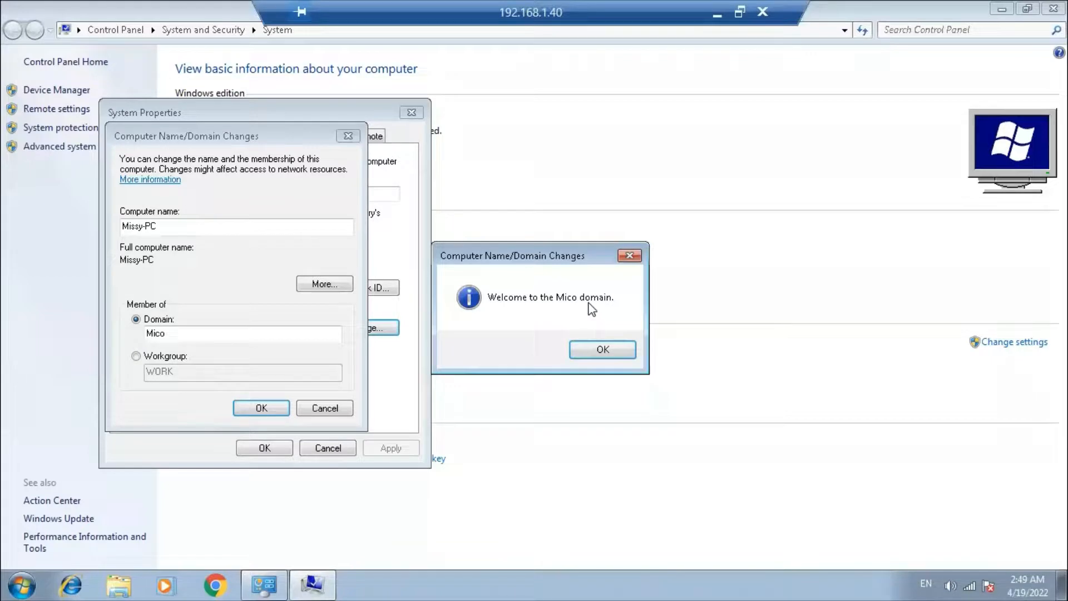
Step: Acknowledge the Mico domain welcome and restart notices, close System Properties, and restart
left_click(617, 356)
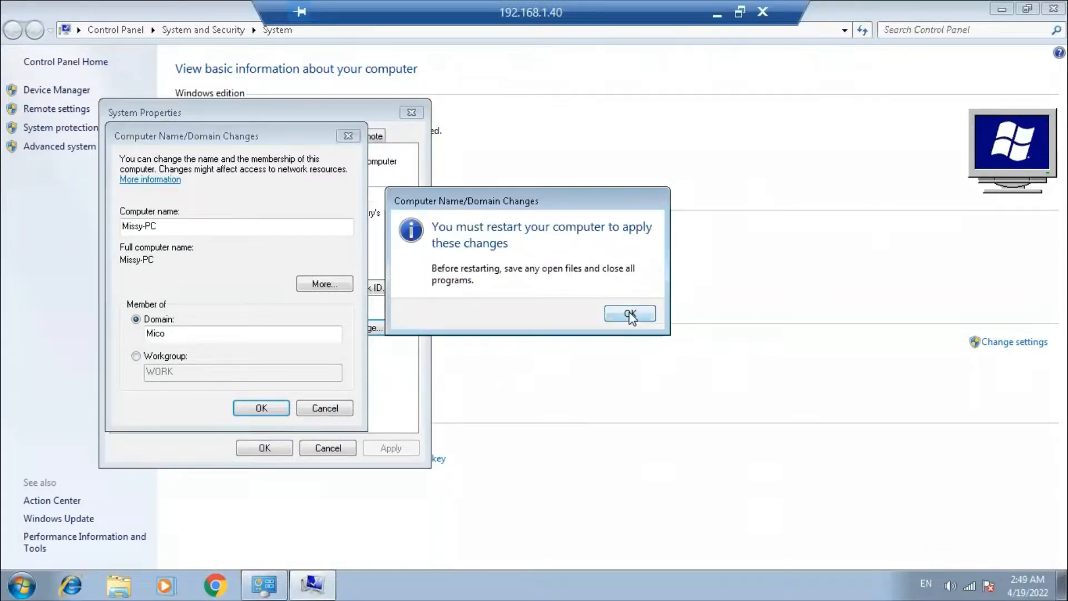
left_click(631, 315)
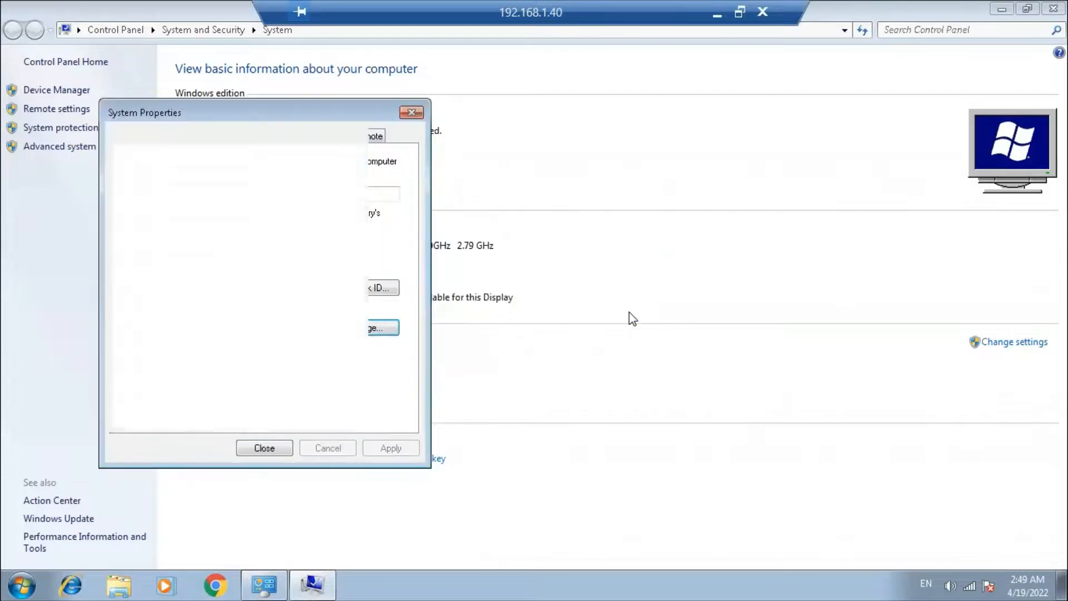
left_click(268, 449)
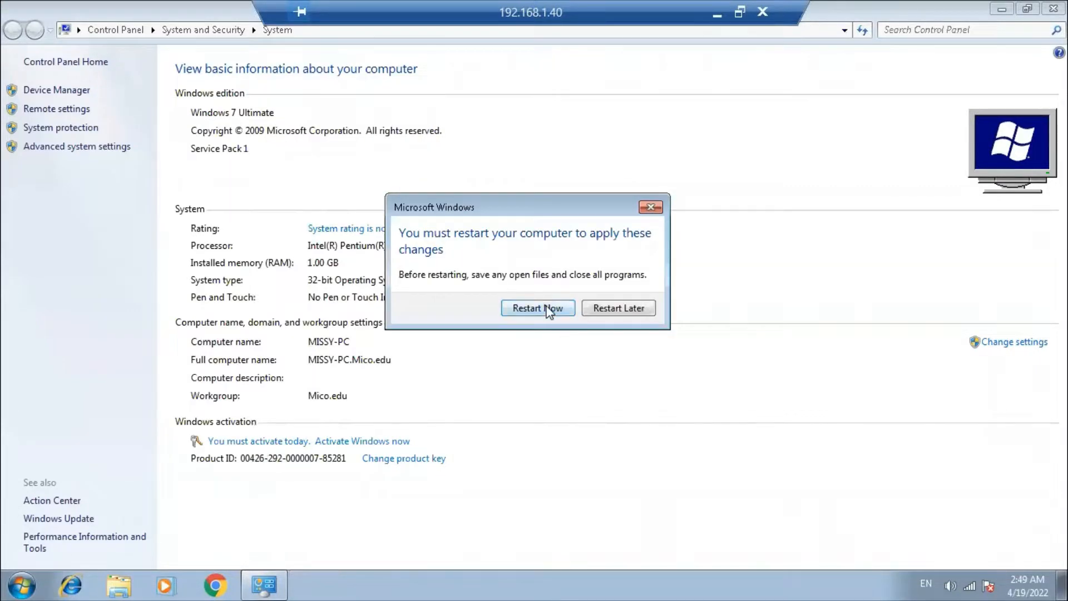
left_click(551, 310)
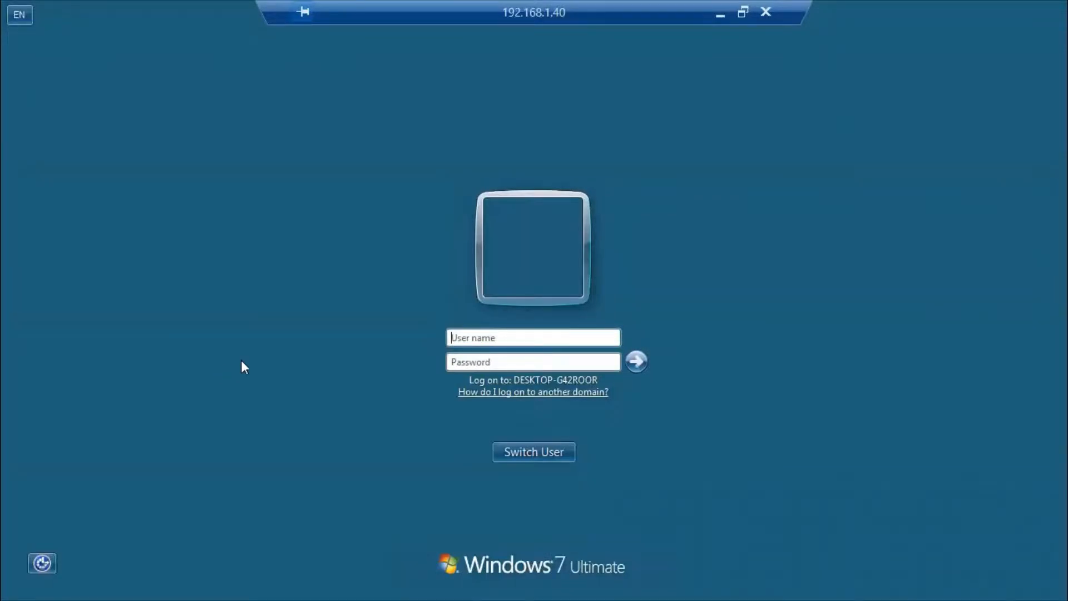
Step: Sign in as the Mico domain user, entering the Mico\ account name and password
left_click(472, 338)
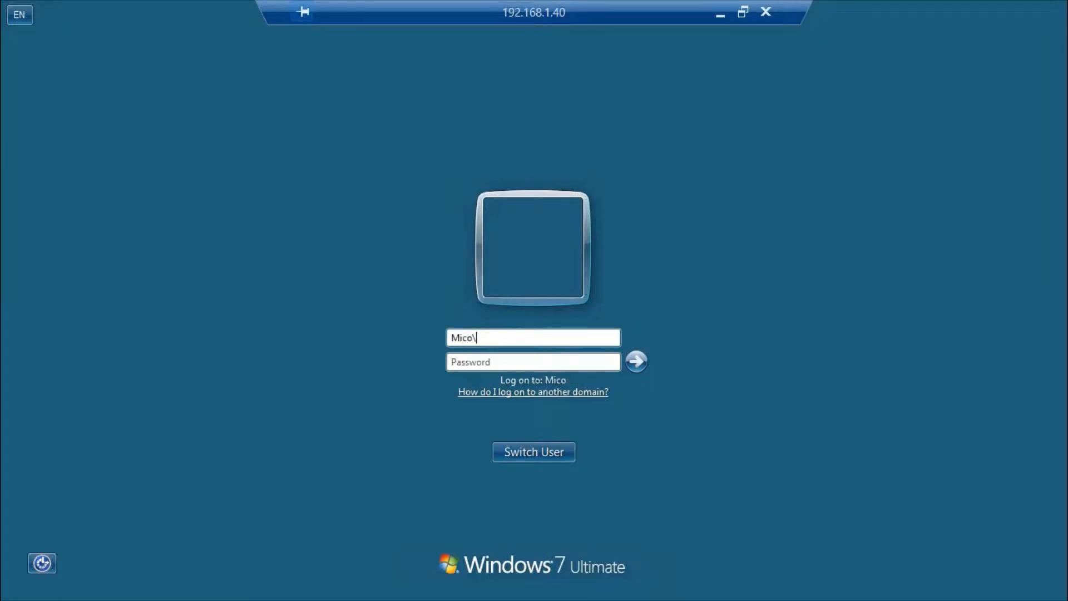
key("Tab")
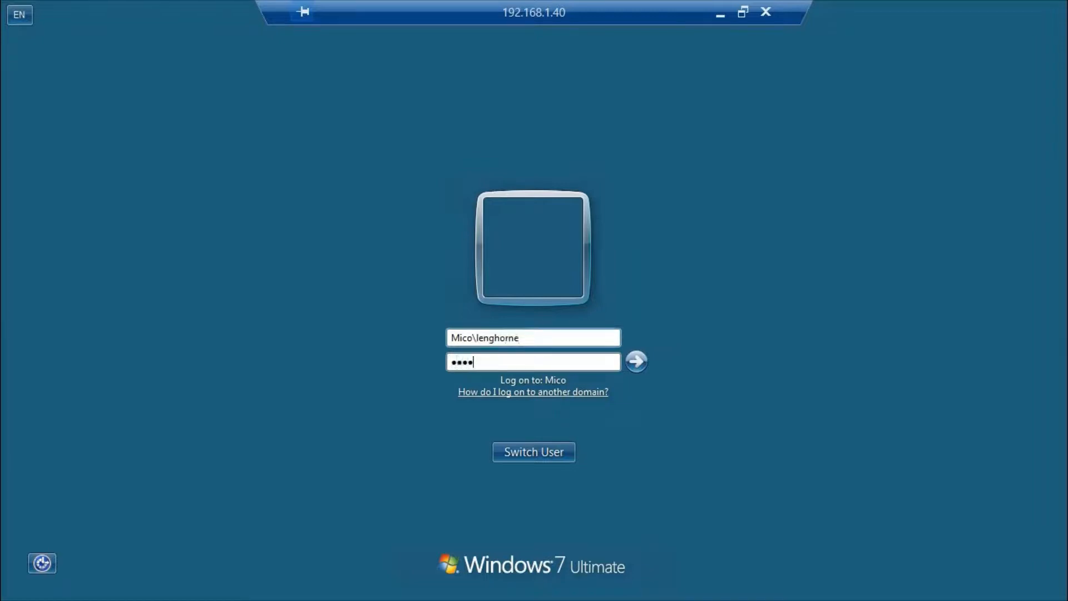
key("Return")
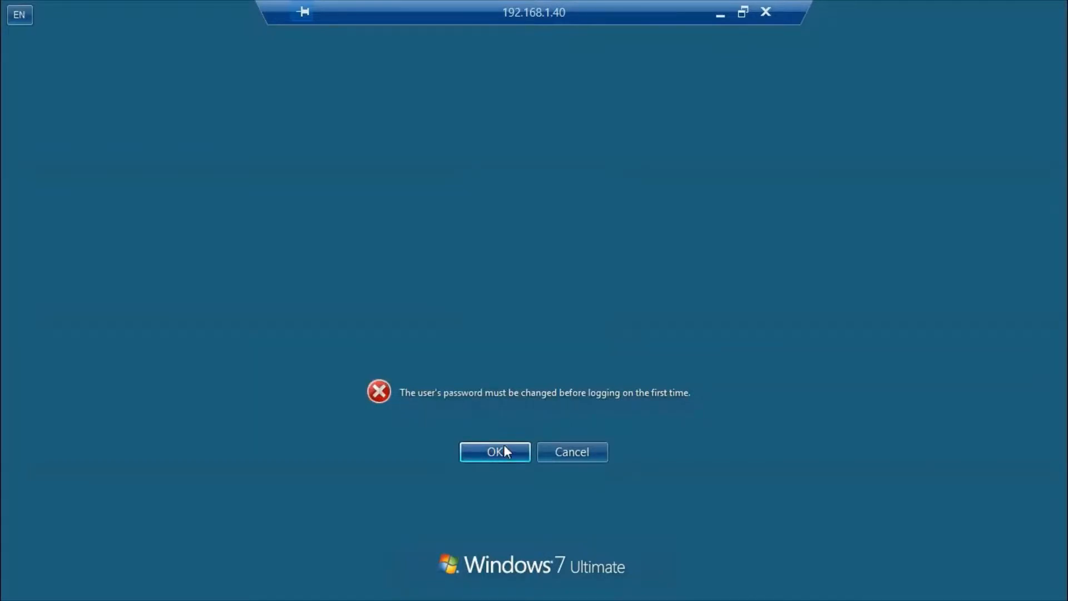
Step: Enter and confirm a new password for the domain user, then dismiss the confirmation
left_click(492, 454)
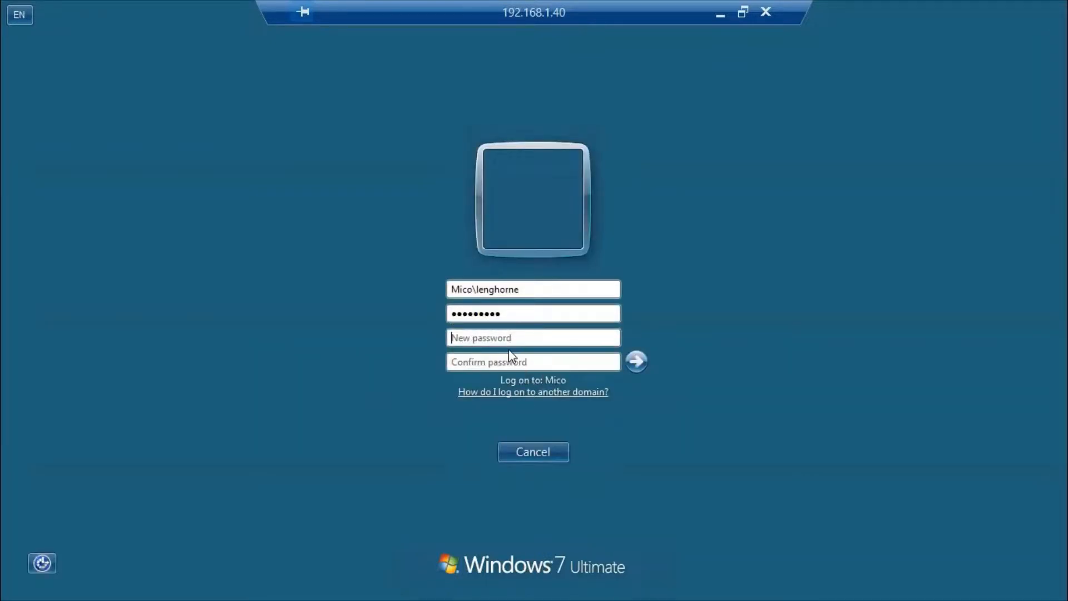
type("*****")
key("BackSpace")
key("BackSpace")
key("BackSpace")
key("BackSpace")
key("BackSpace")
type("*********")
key("Tab")
type("*****")
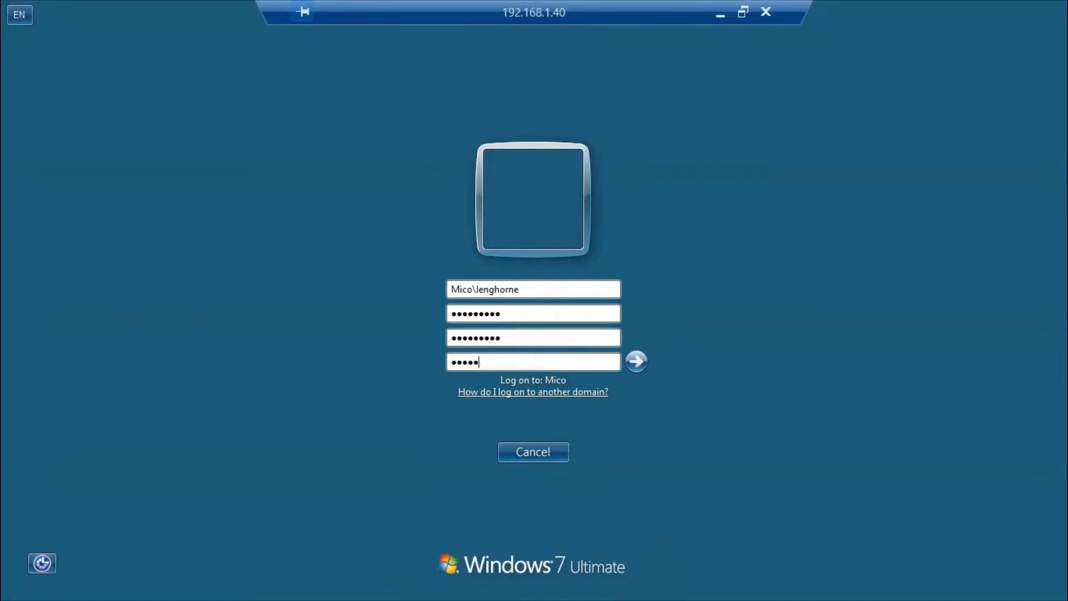
type("****")
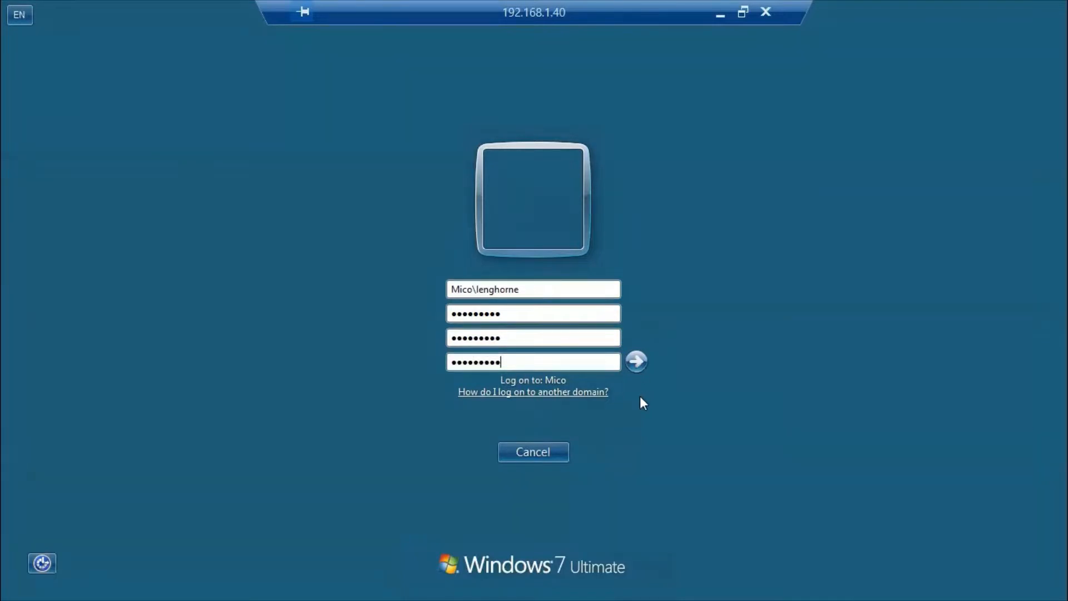
left_click(636, 362)
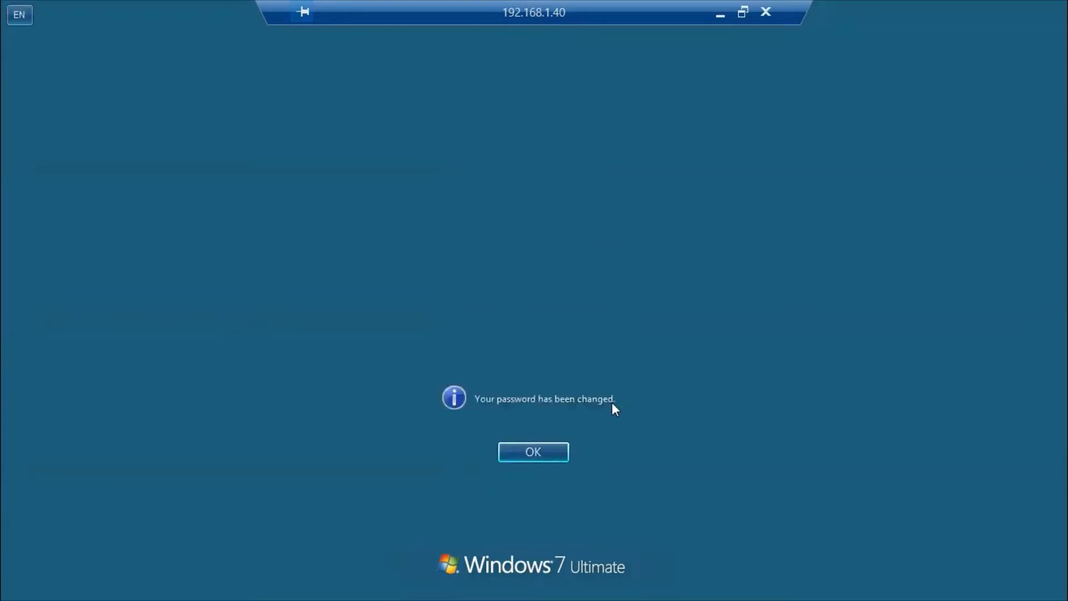
left_click(529, 458)
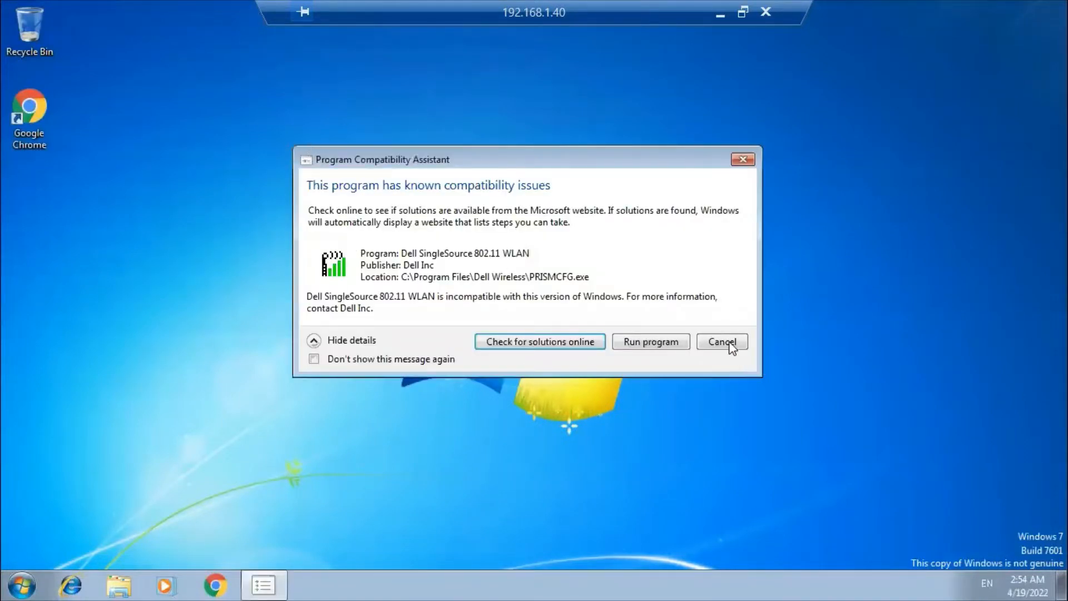
Step: Check the signed-in domain account name on the Start menu, then close it
left_click(22, 585)
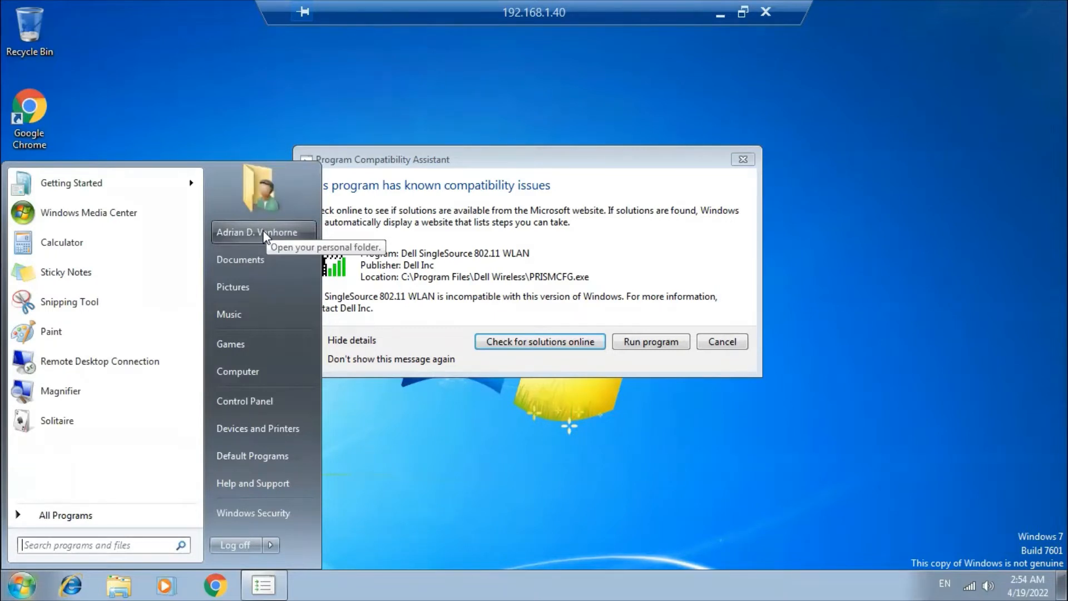
left_click(470, 99)
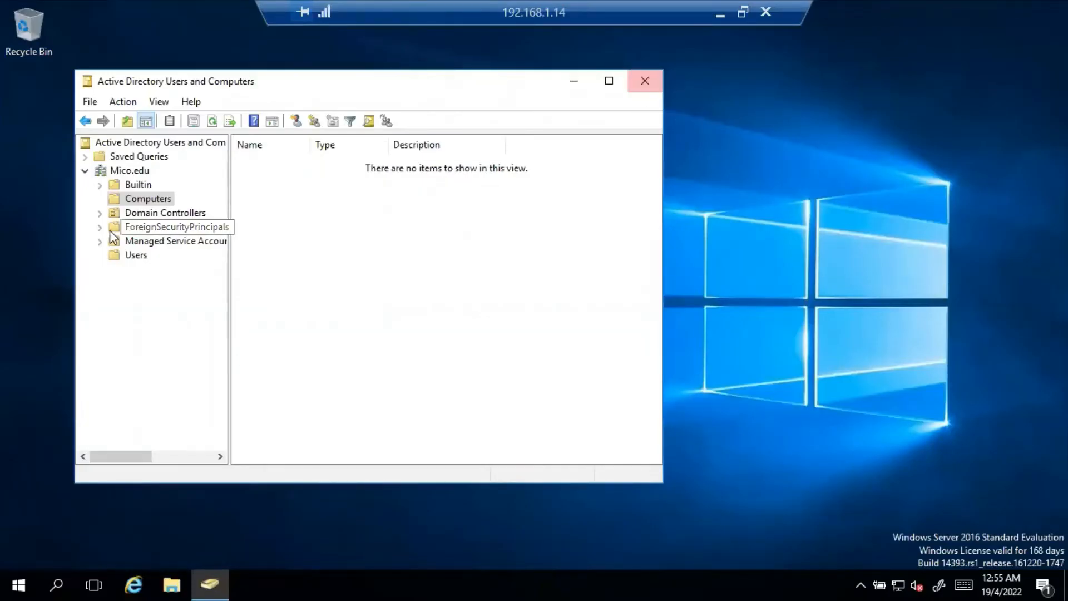
Step: Refresh the Computers container, check the user in Users, then return to see MISSY-PC listed
left_click(136, 202)
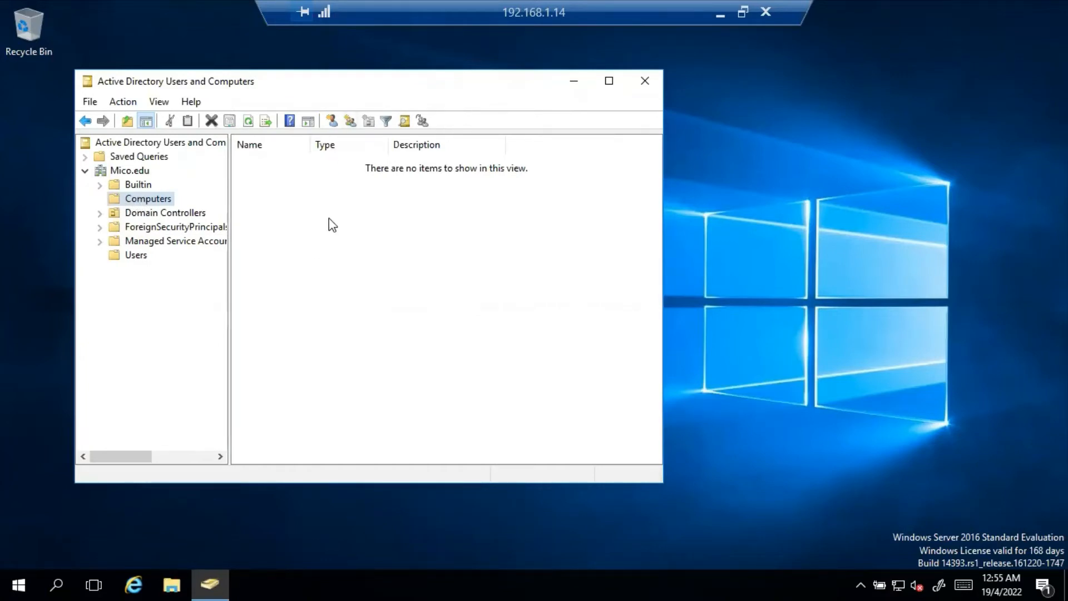
left_click(252, 120)
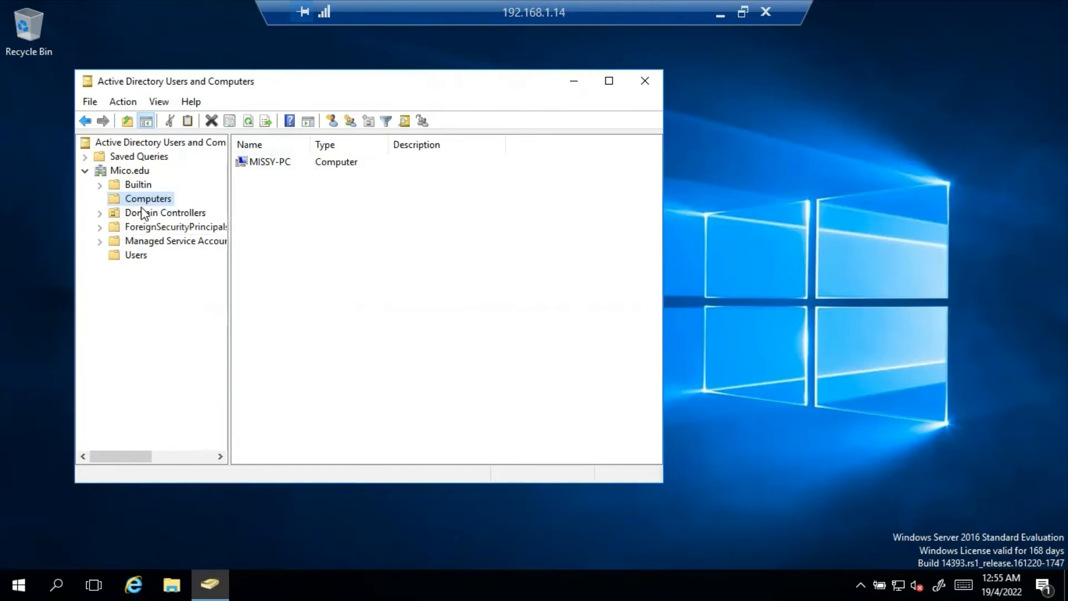
left_click(114, 256)
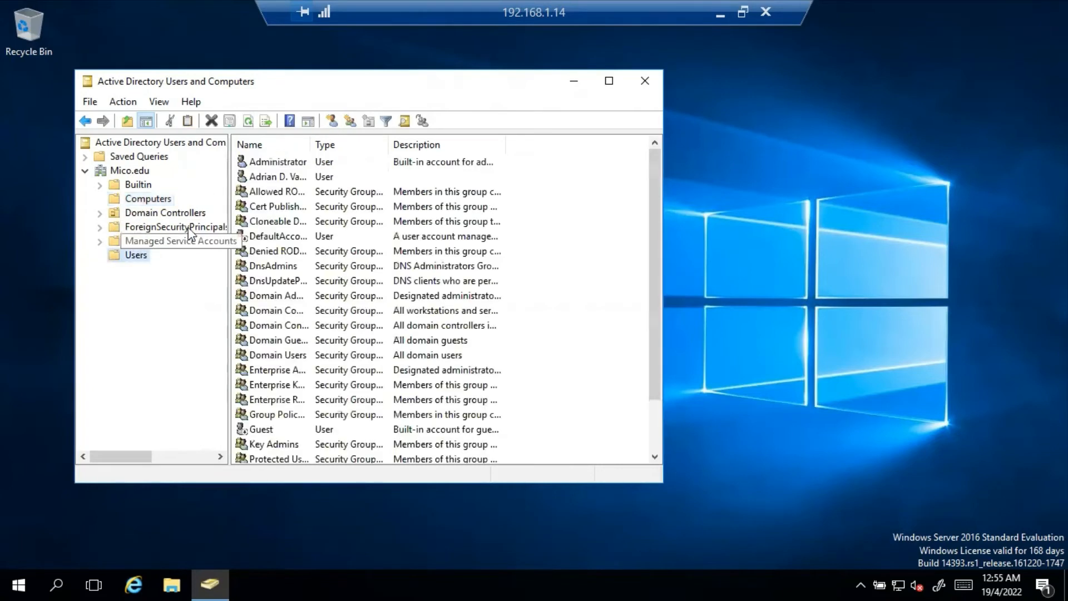
left_click(322, 178)
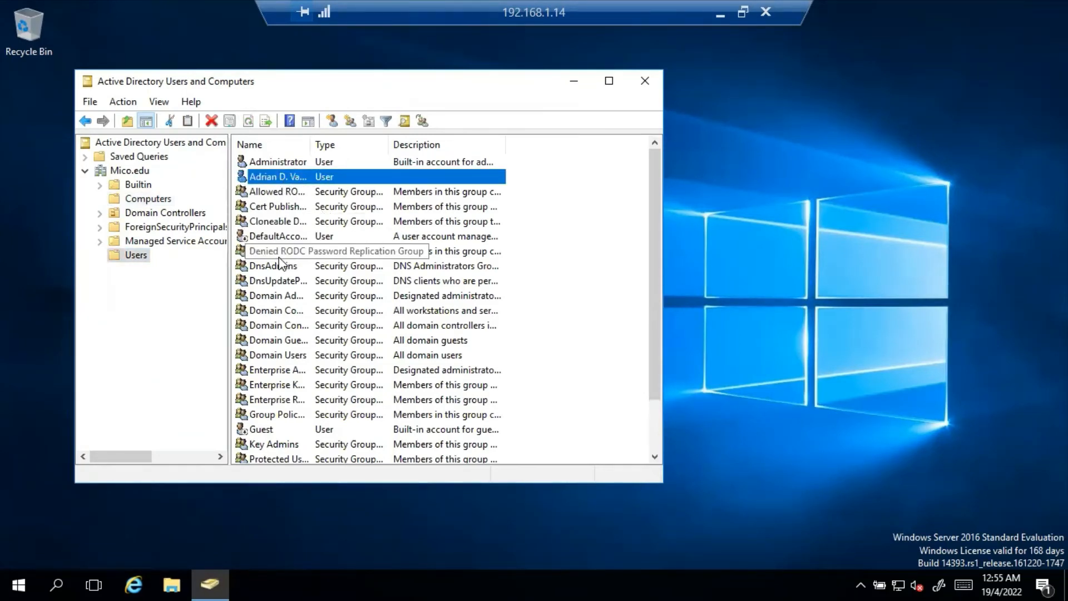
left_click(140, 200)
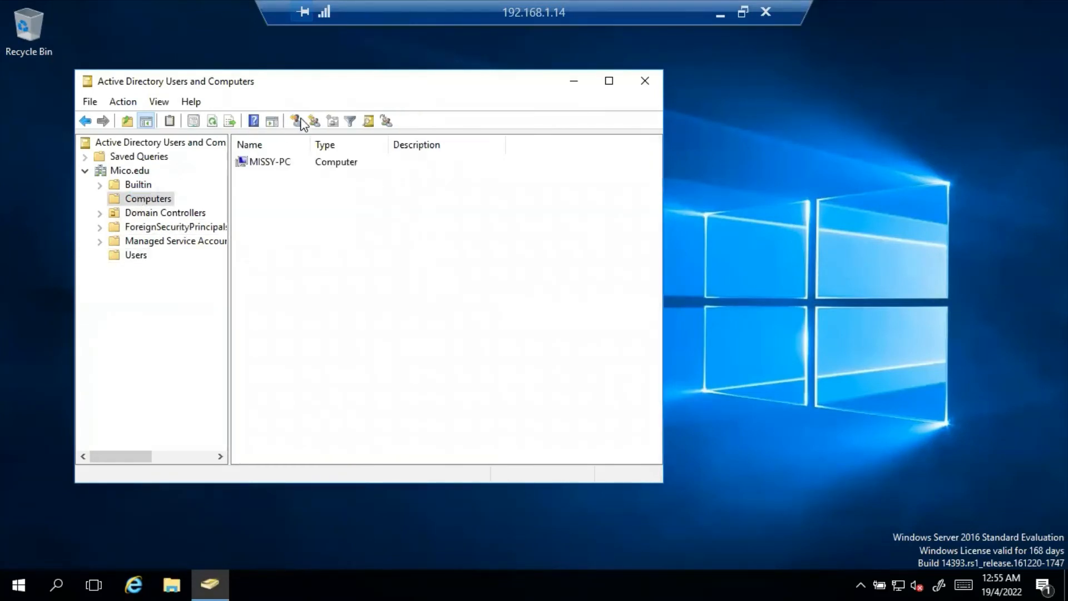